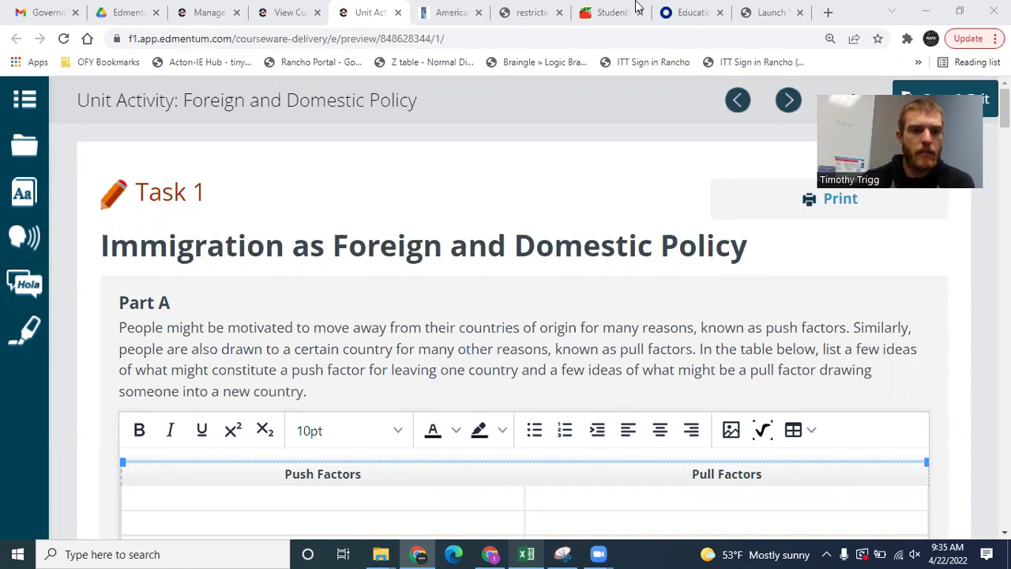
# Step: Check the Foreign and Domestic Policy lessons in the course curriculum and return to the unit activity
pyautogui.click(293, 12)
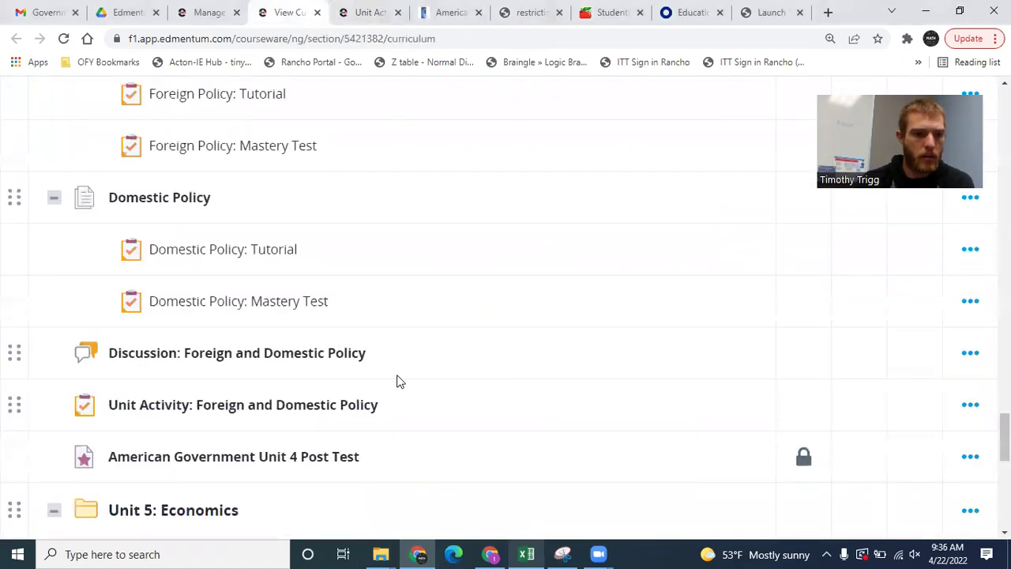
pyautogui.scroll(1, 399, 379)
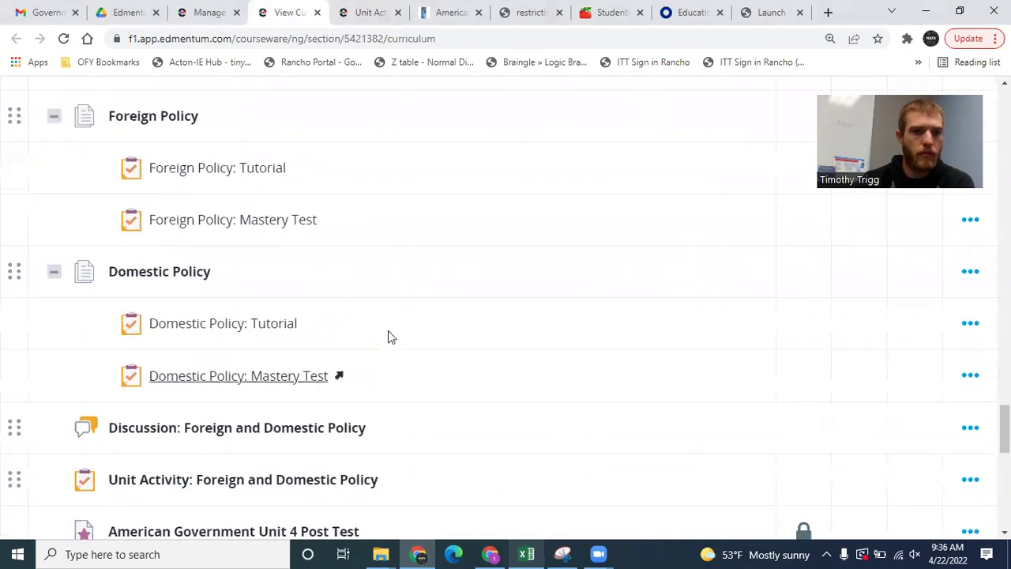
pyautogui.click(368, 12)
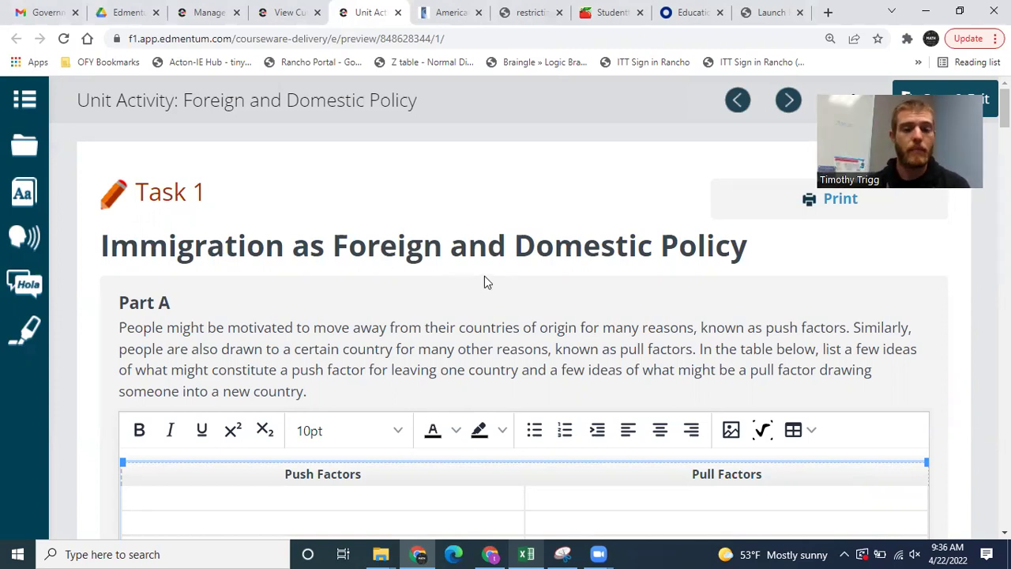
# Step: Enter "Limited opprtunities for economic growth in original country" as the first push factor in the Part A table
pyautogui.scroll(-1, 484, 280)
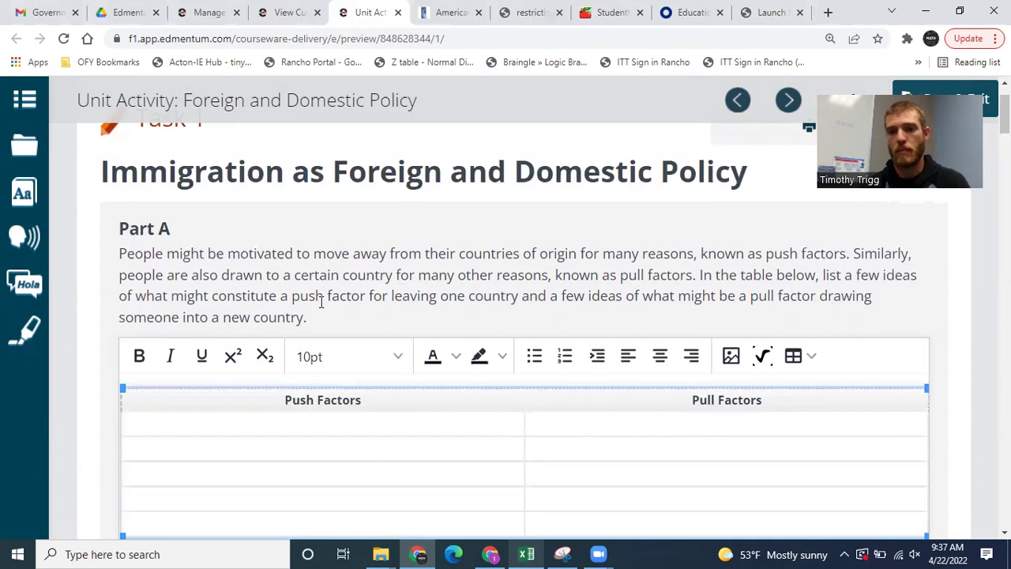
pyautogui.scroll(-1, 391, 316)
pyautogui.click(350, 355)
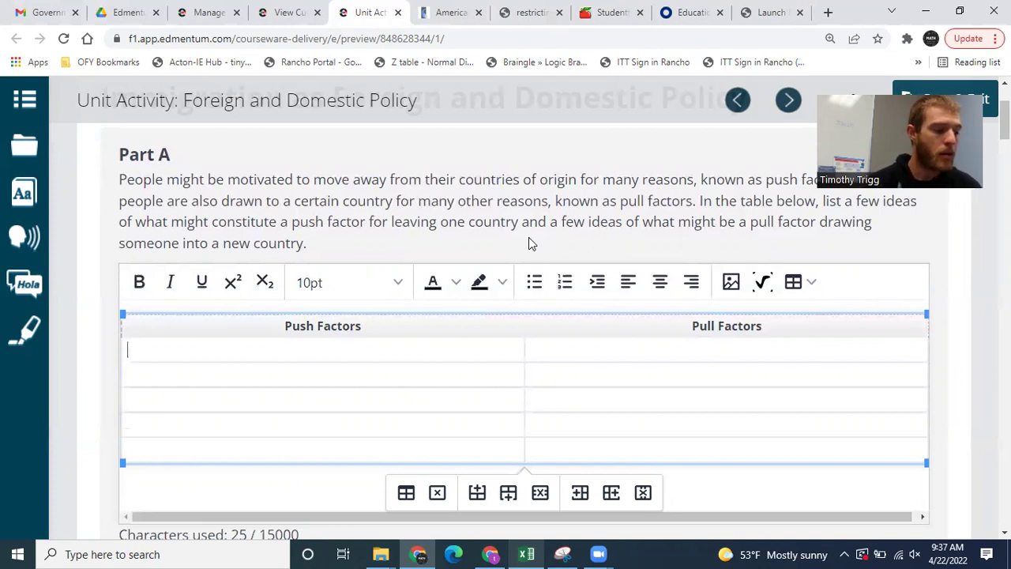
pyautogui.write('Lim')
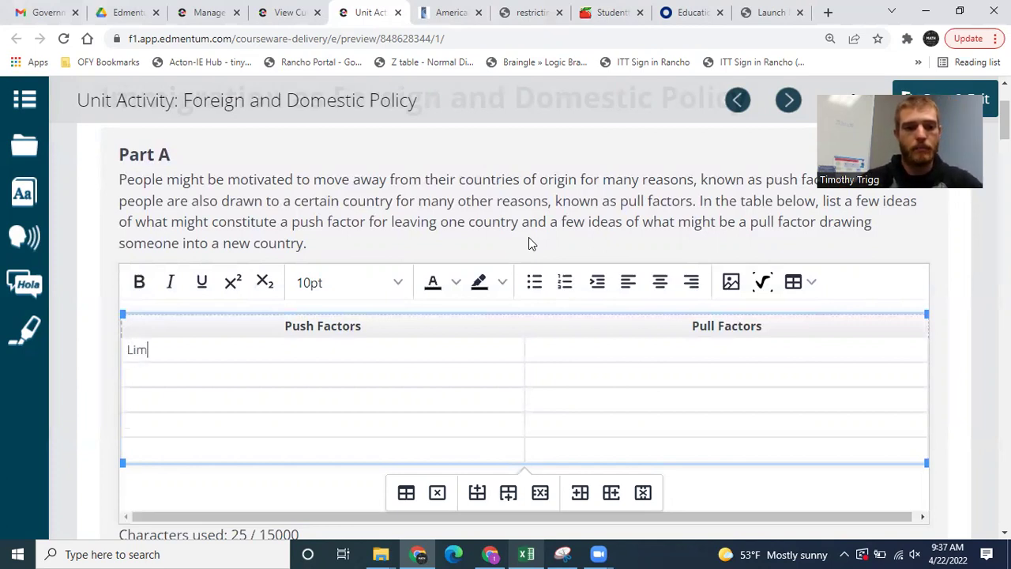
pyautogui.write('ited')
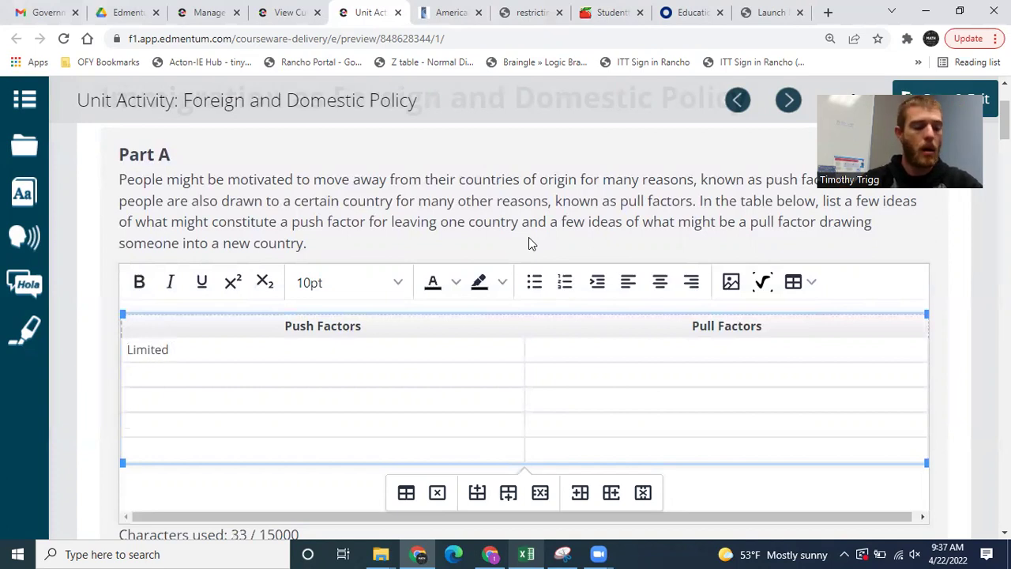
pyautogui.write(' opprtunities for ')
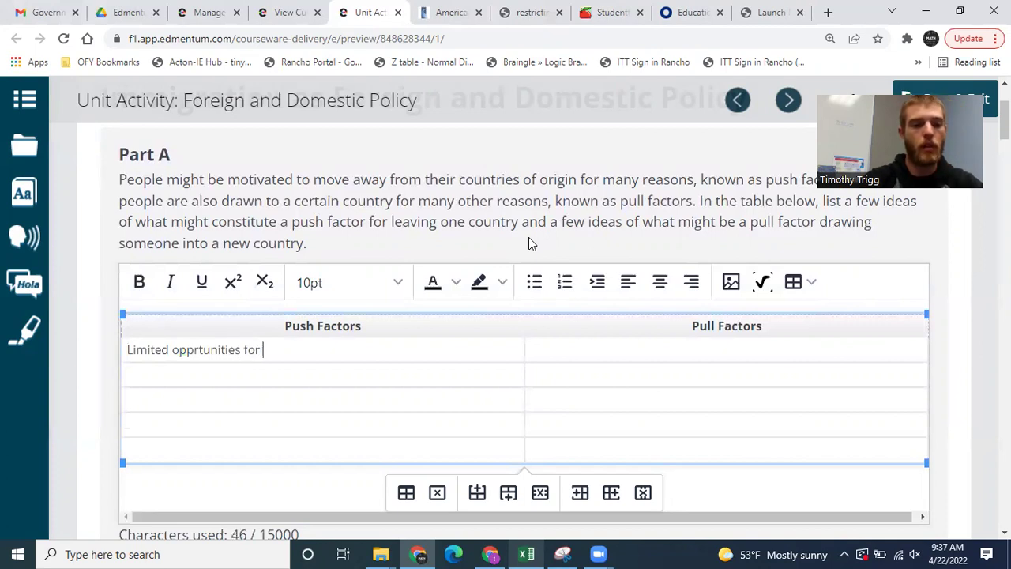
pyautogui.write('economic growth')
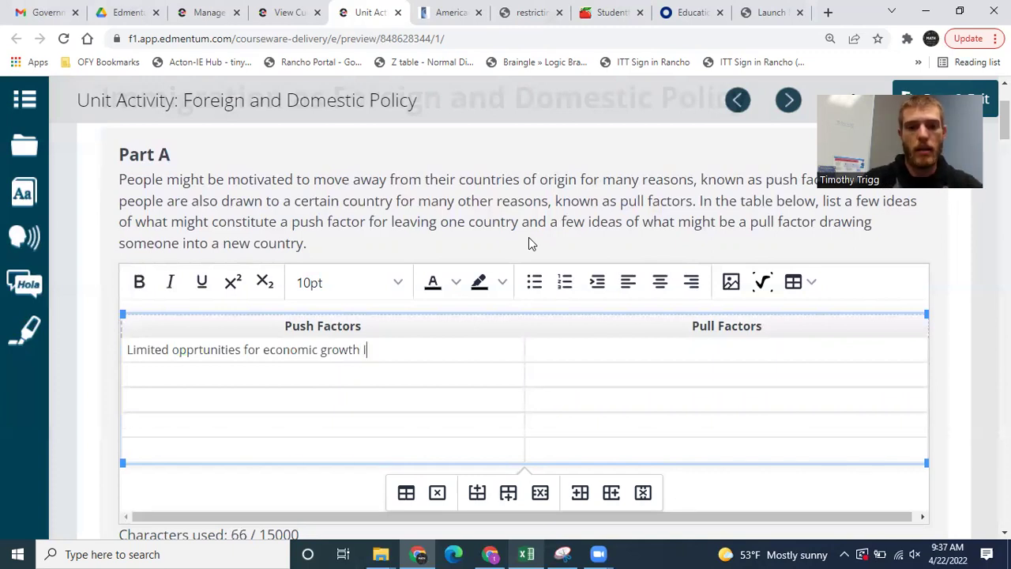
pyautogui.write(' in')
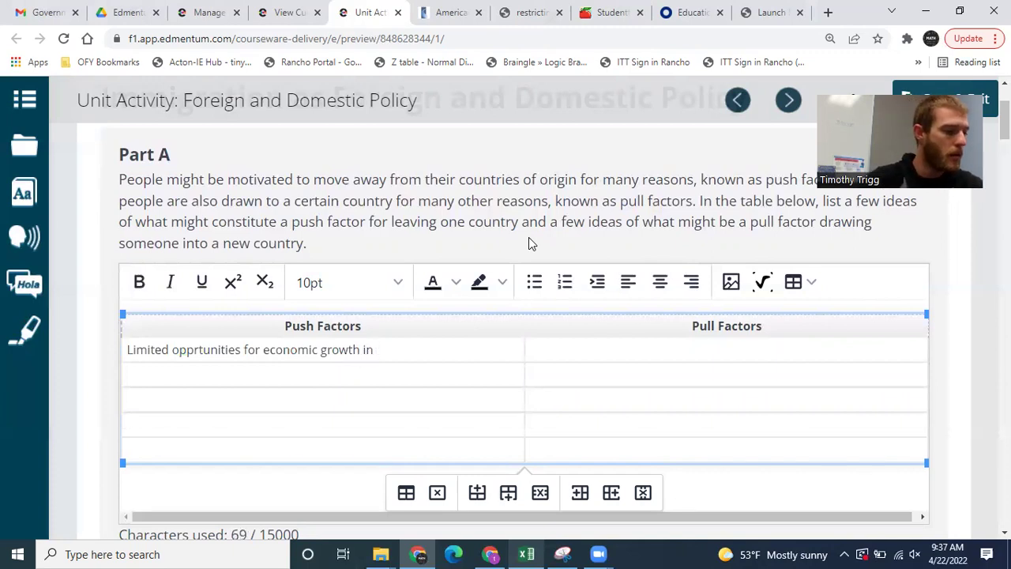
pyautogui.write(' orig')
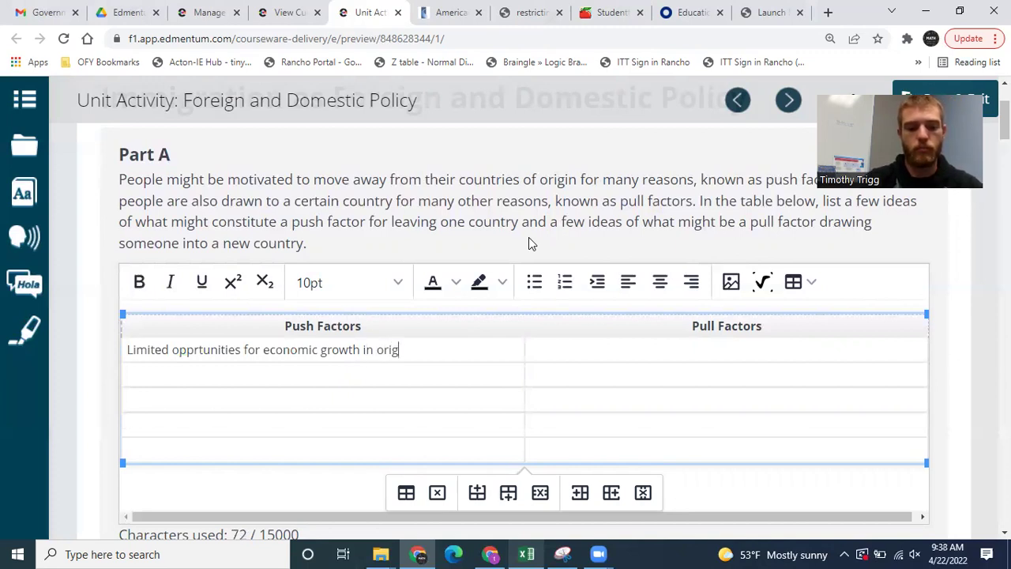
pyautogui.write('inal country')
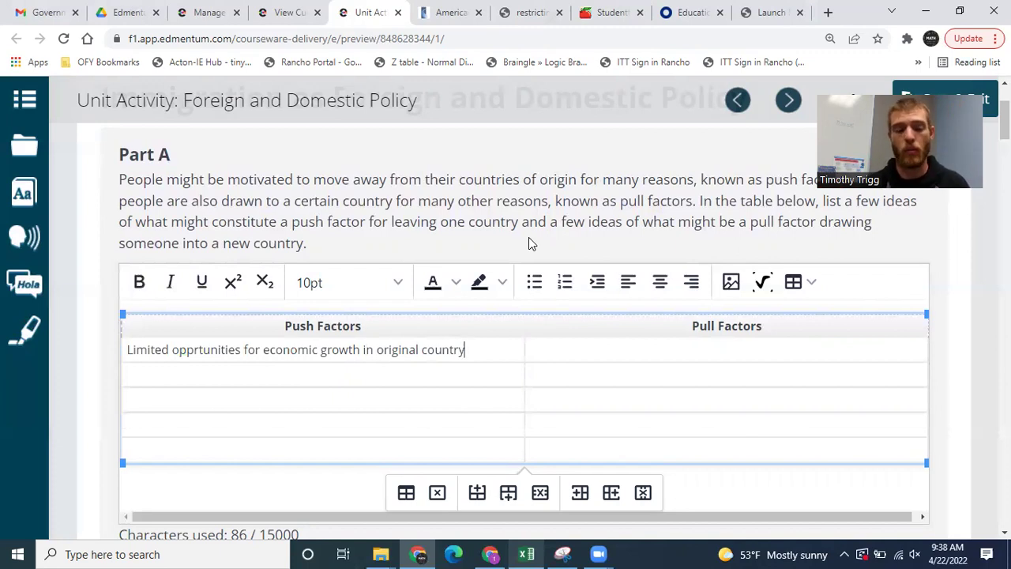
pyautogui.click(314, 377)
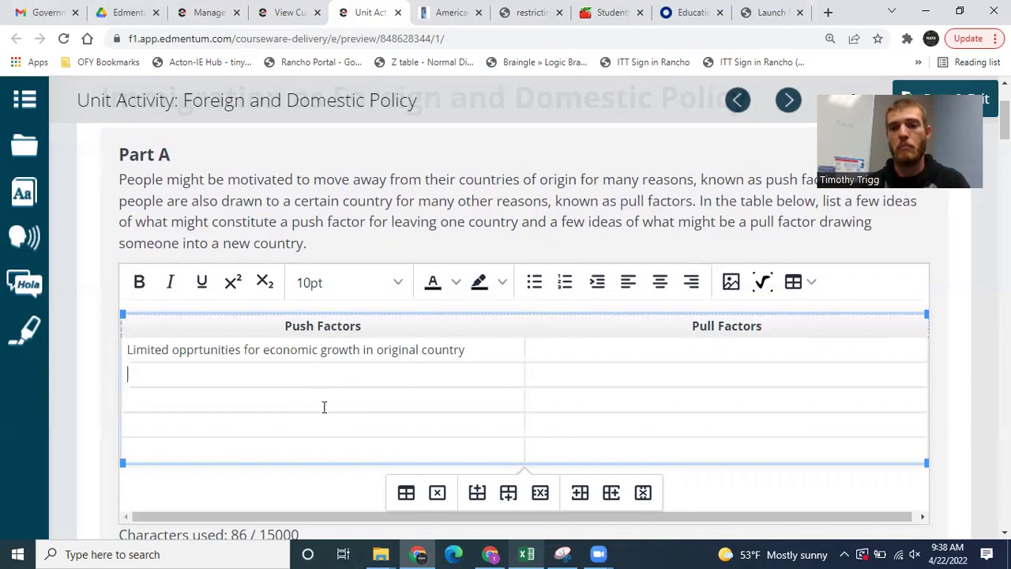
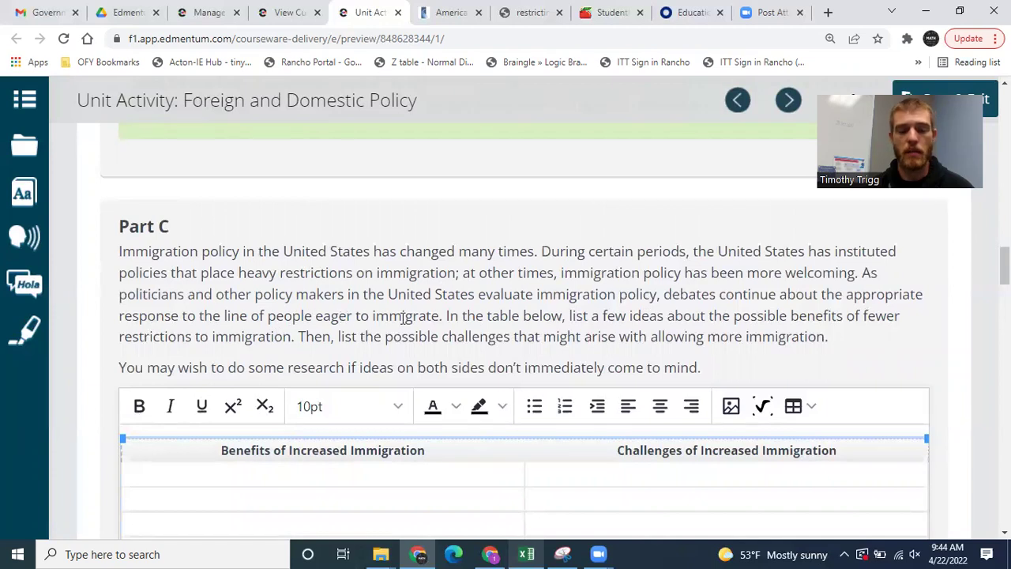
# Step: Enter "Many immigrants have valuable skills and education. These individuals will be able to contribute to the US economy." as Part C's first benefit
pyautogui.scroll(-1, 612, 312)
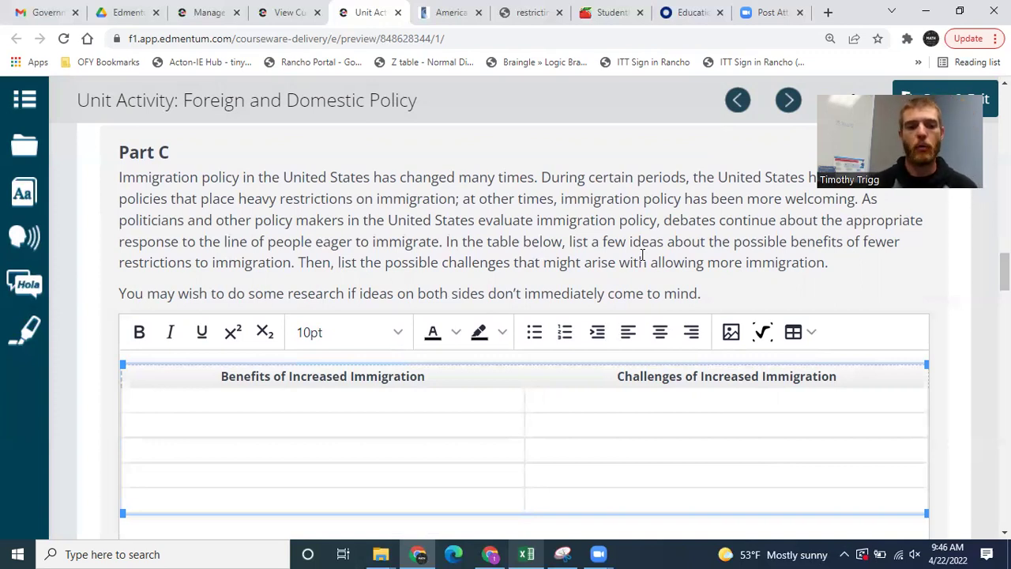
pyautogui.click(289, 400)
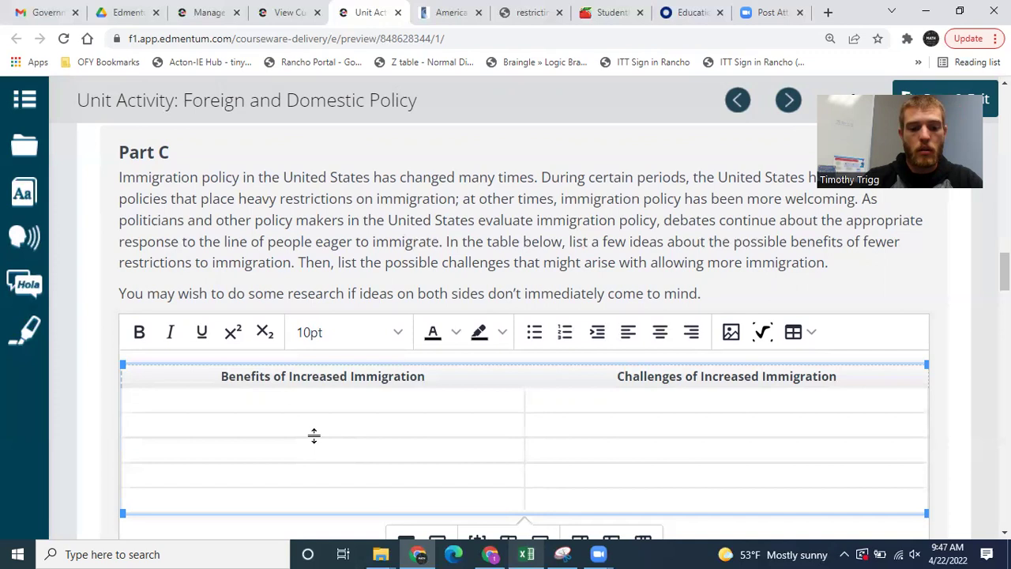
pyautogui.write('Many immigrants have valuable skills ')
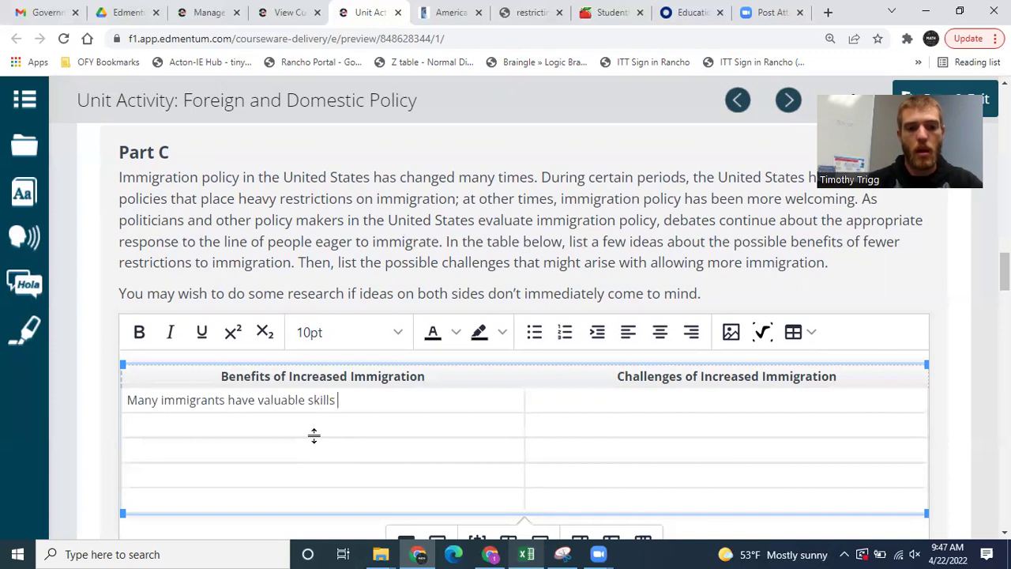
pyautogui.write('and education.  These individual')
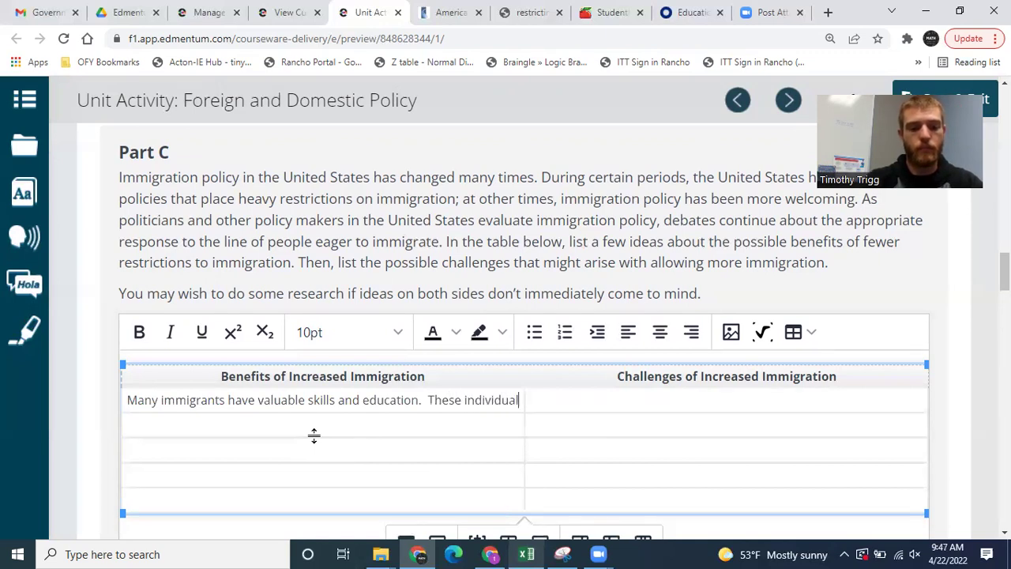
pyautogui.write('s will ')
pyautogui.write('be able to ')
pyautogui.write('contri')
pyautogui.write('bute to o')
pyautogui.write('u')
pyautogui.press('BackSpace')
pyautogui.press('BackSpace')
pyautogui.write('the US ex')
pyautogui.press('BackSpace')
pyautogui.write('conomy')
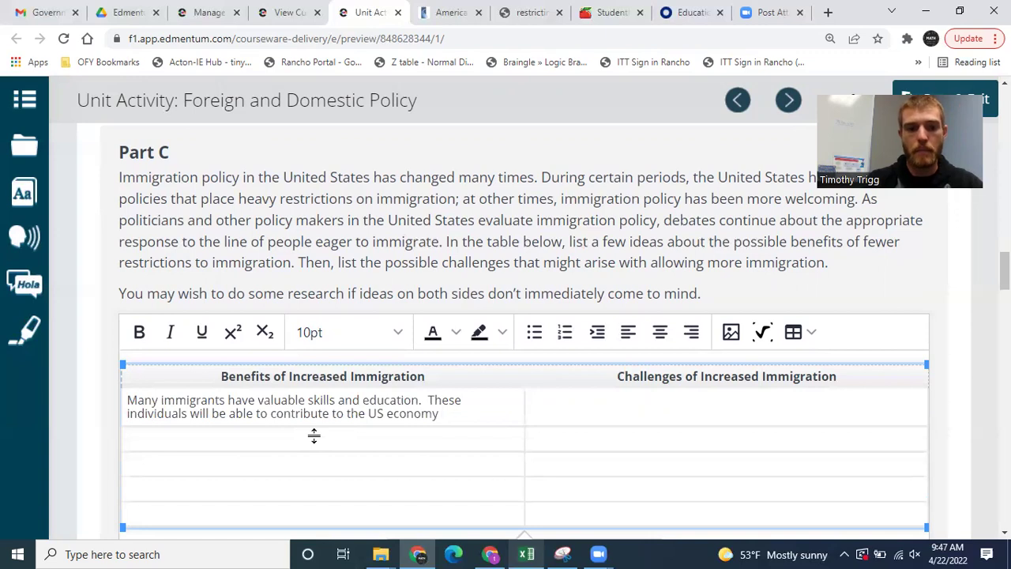
pyautogui.write('.')
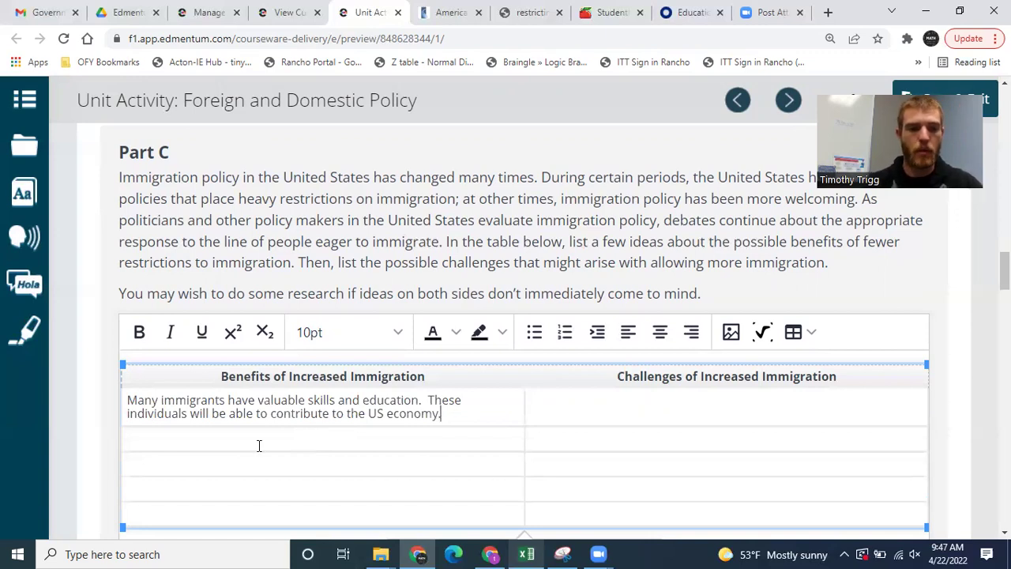
# Step: Enter "Uniting families from across boarders." as the second benefit of increased immigration in the Part C table
pyautogui.click(280, 435)
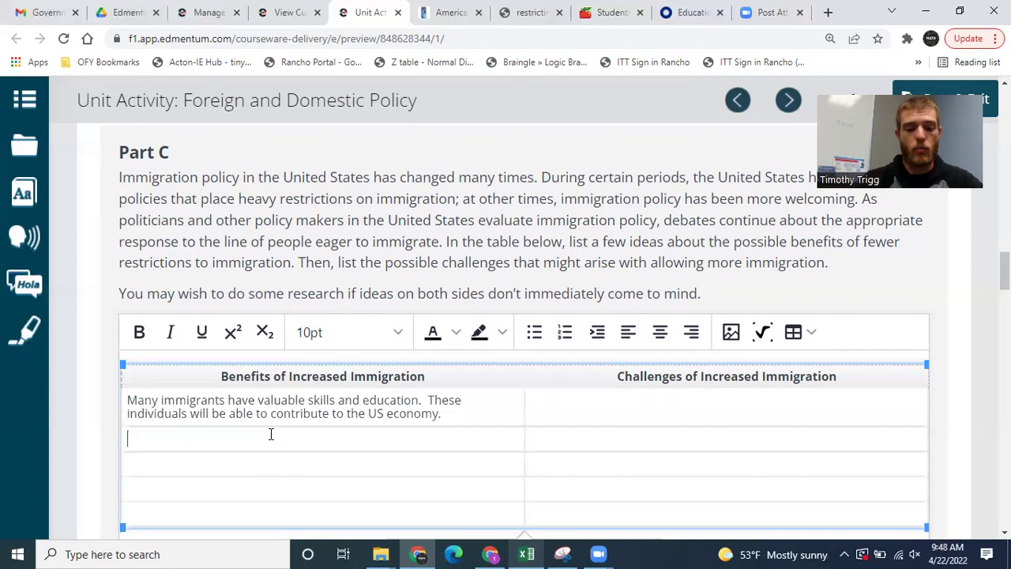
pyautogui.write('Uni')
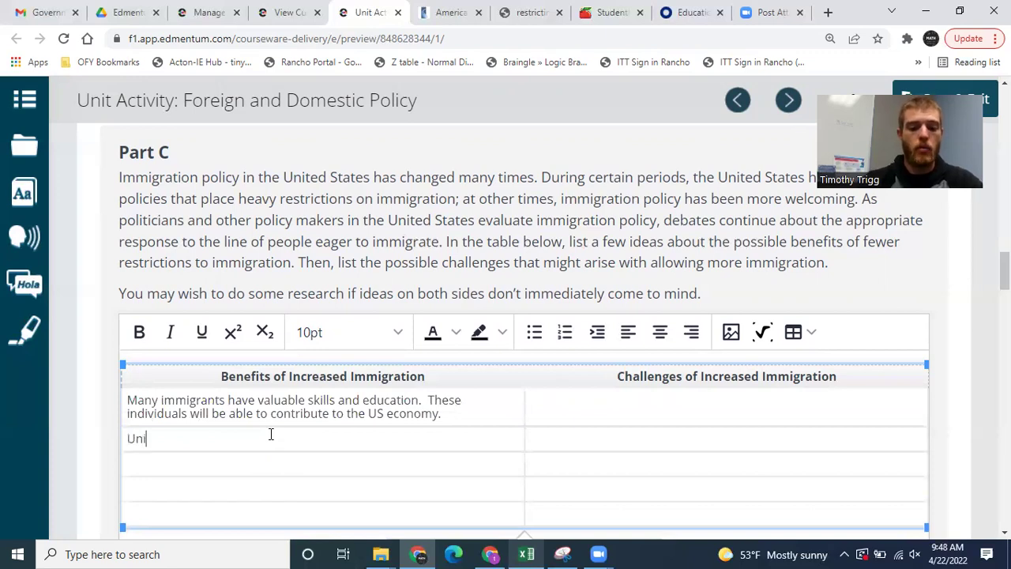
pyautogui.write('ting families')
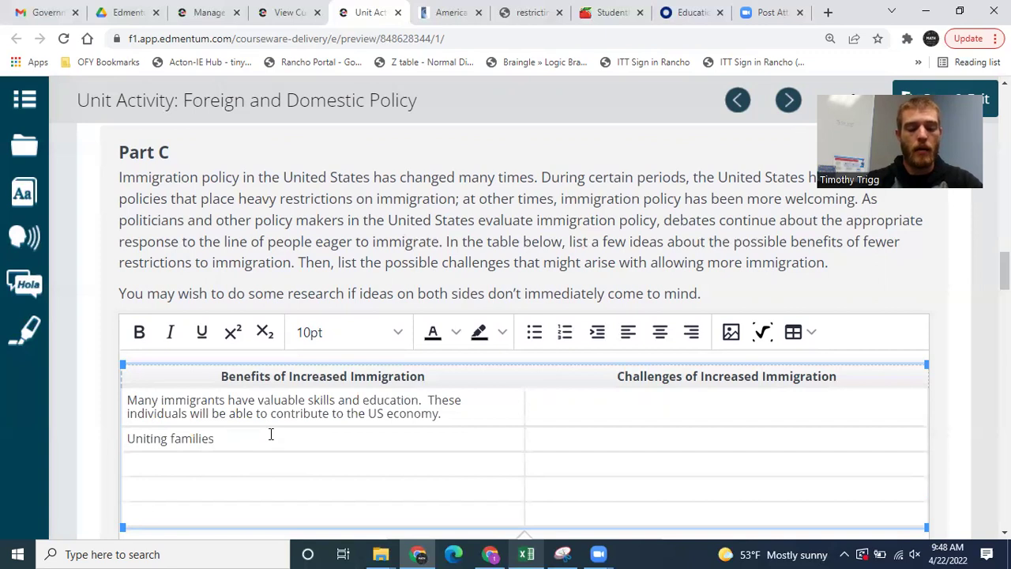
pyautogui.write(' from ')
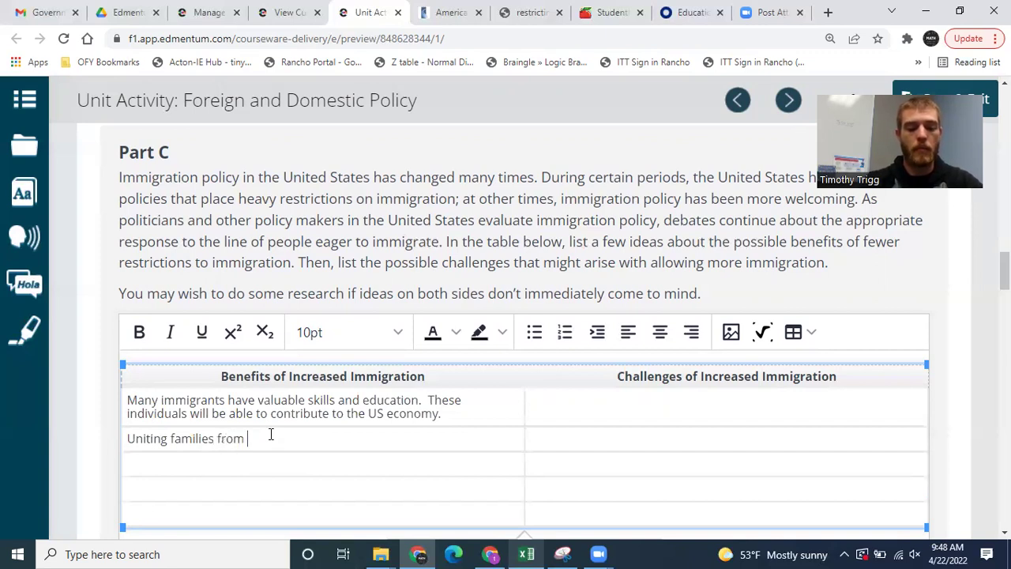
pyautogui.write('across')
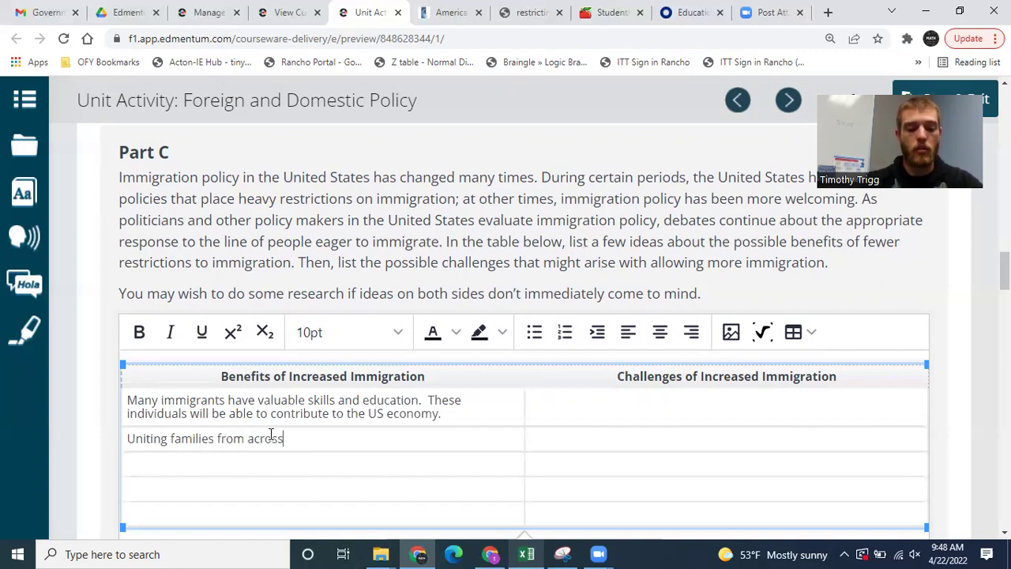
pyautogui.write(' boarders.')
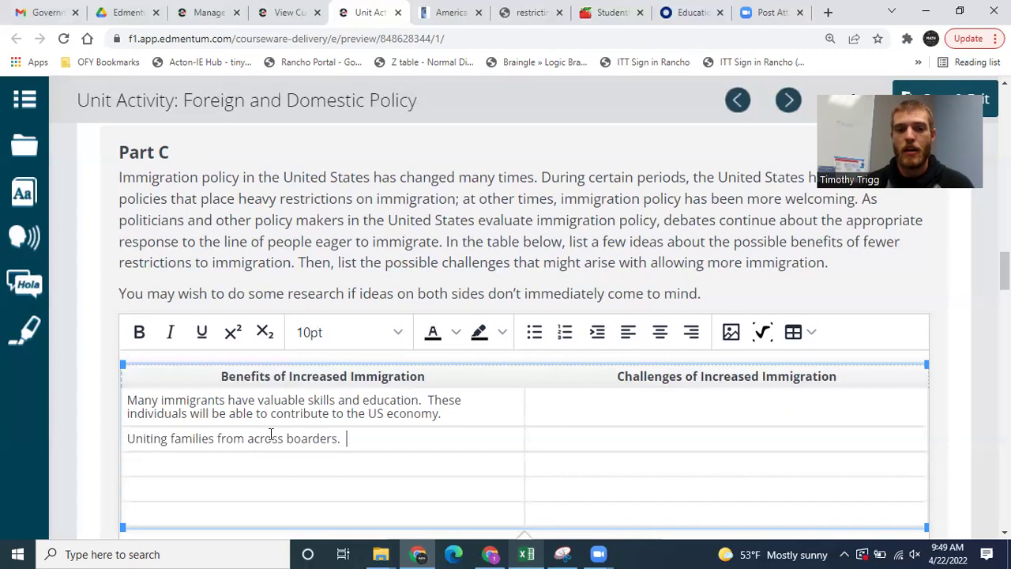
# Step: Enter "Boost cultural diversity" as the third benefit of increased immigration in the Part C table
pyautogui.click(249, 465)
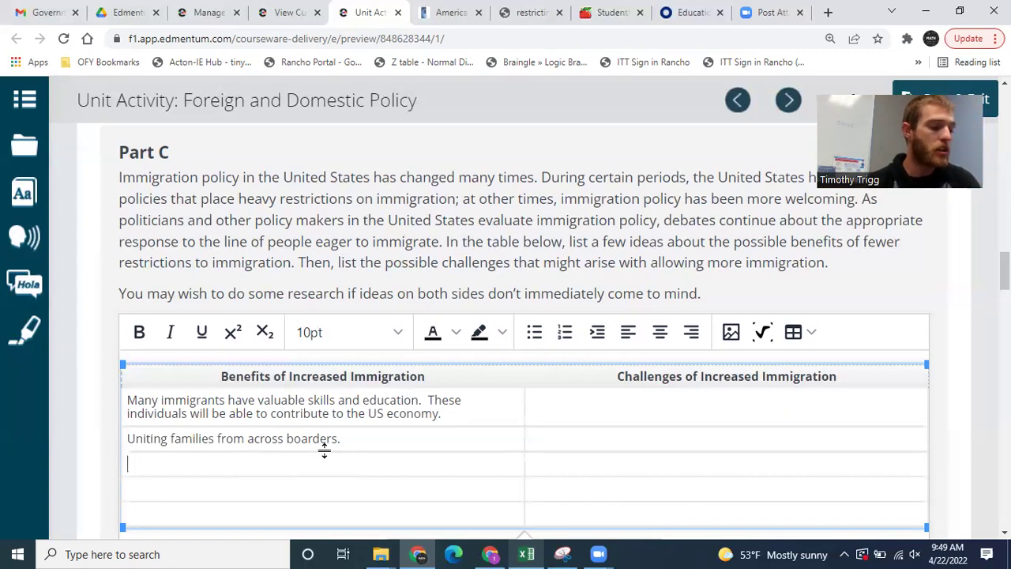
pyautogui.write('Boost')
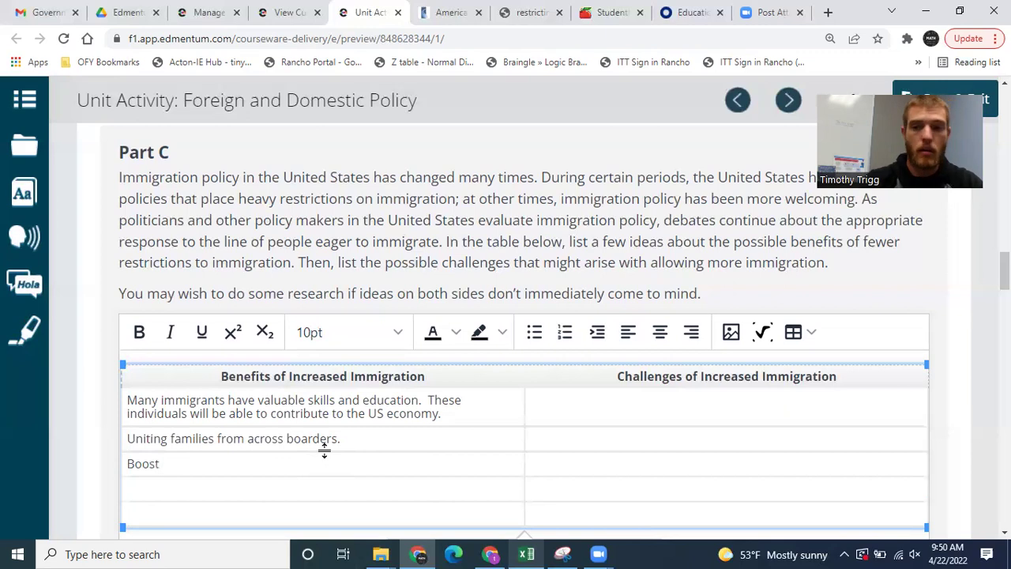
pyautogui.write(' o')
pyautogui.press('BackSpace')
pyautogui.press('BackSpace')
pyautogui.write('cultural')
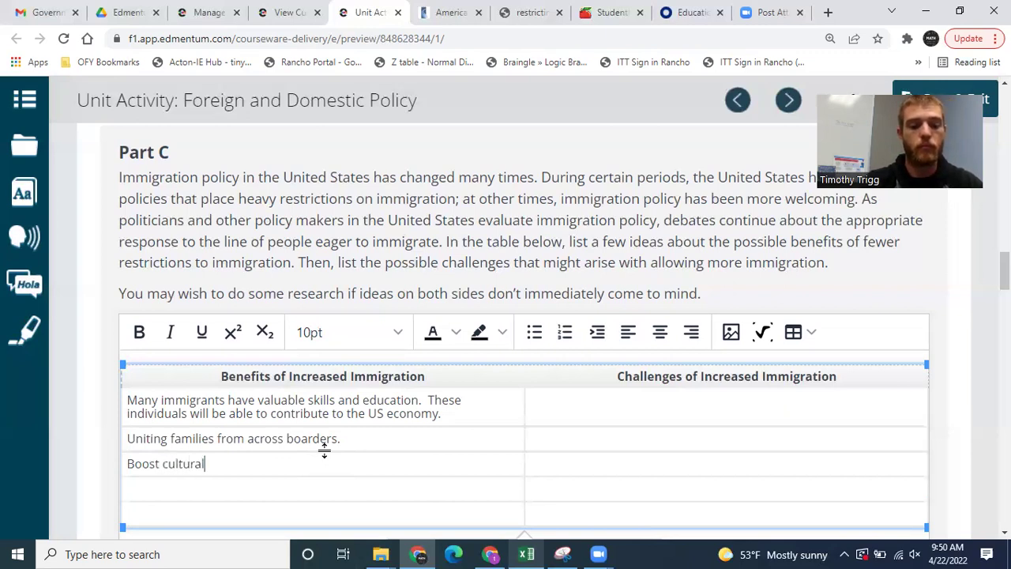
pyautogui.write(' diversity')
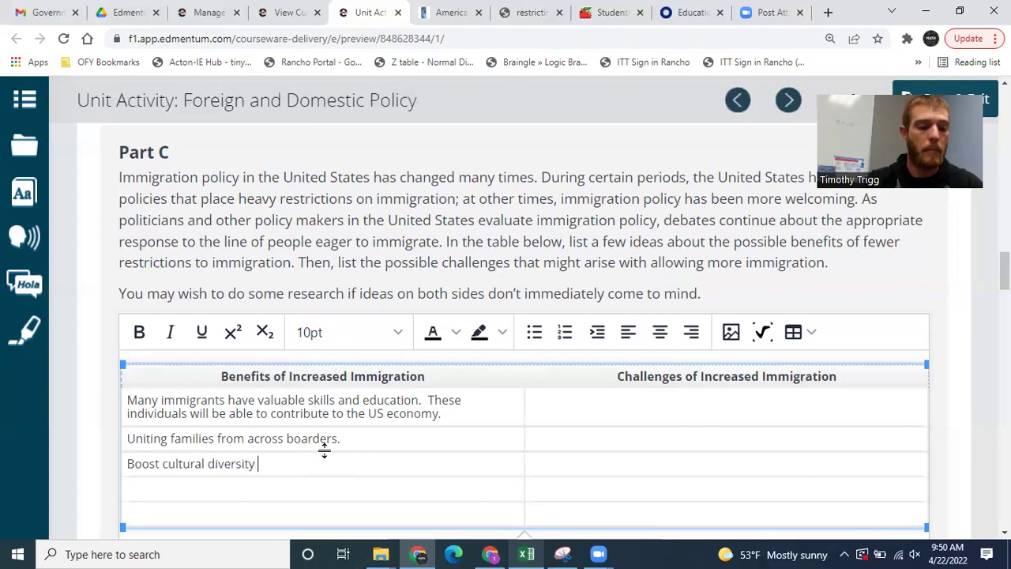
# Step: Reword the third benefit in the Part C table as "Immigration can boost cultural diversity within the US."
pyautogui.click(130, 463)
pyautogui.write('Immiga')
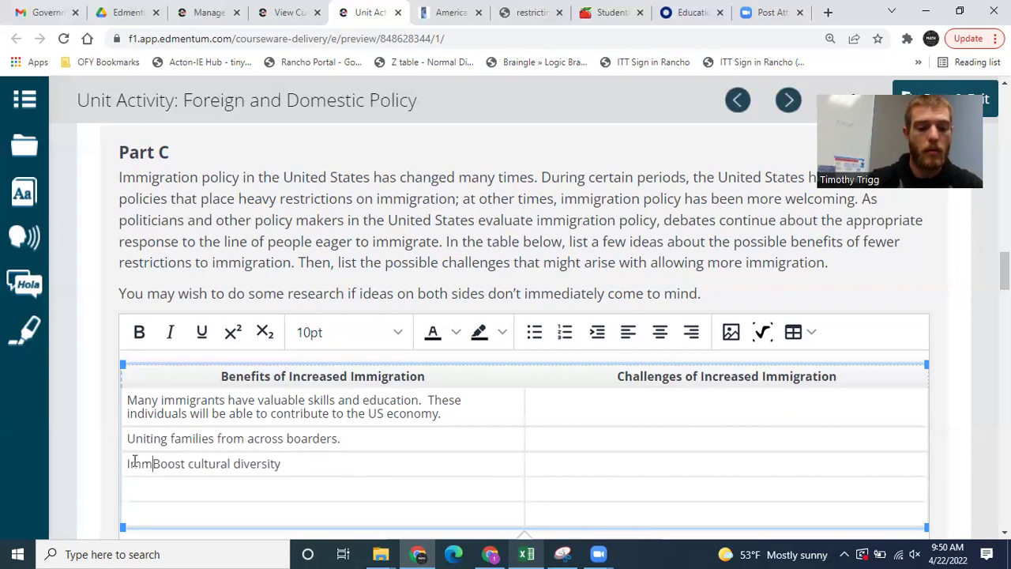
pyautogui.press('BackSpace')
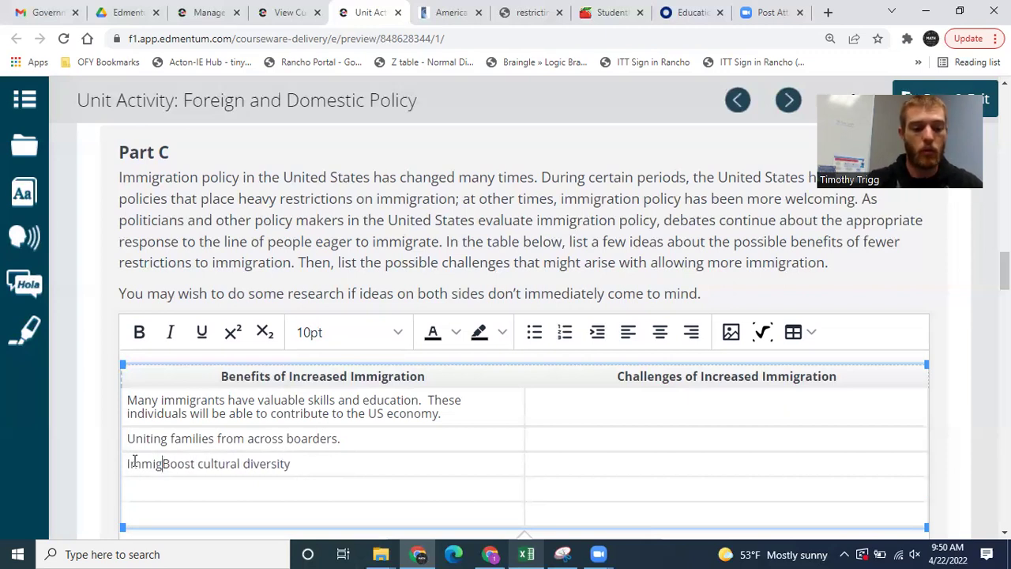
pyautogui.write('ration')
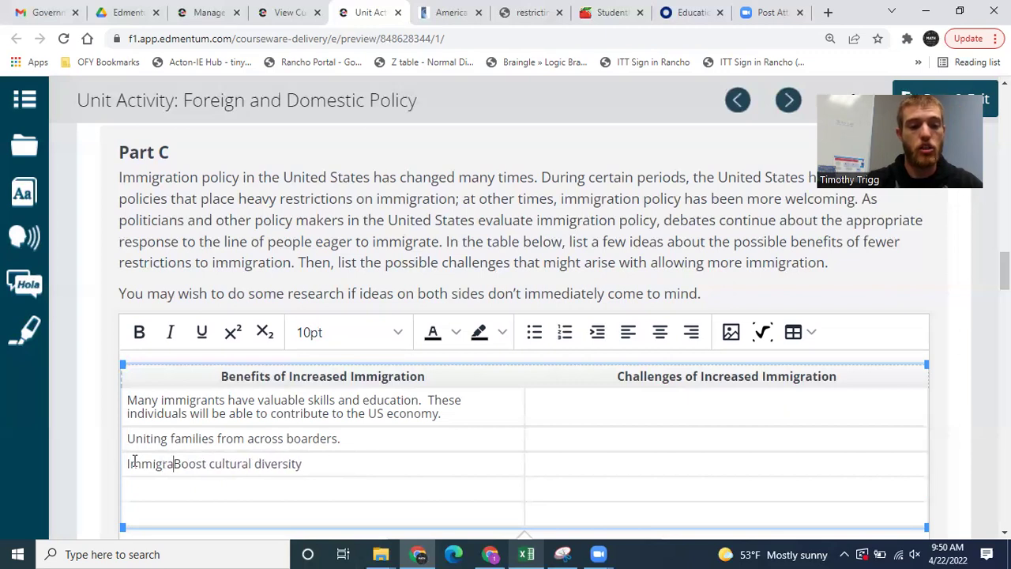
pyautogui.write(' can')
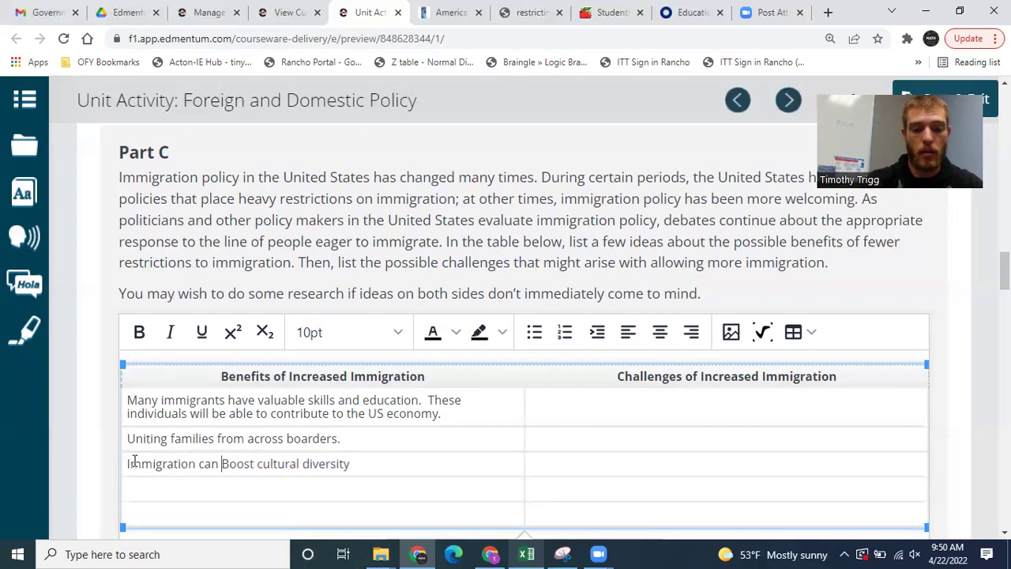
pyautogui.press('Delete')
pyautogui.write('b')
pyautogui.click(356, 463)
pyautogui.write('withing')
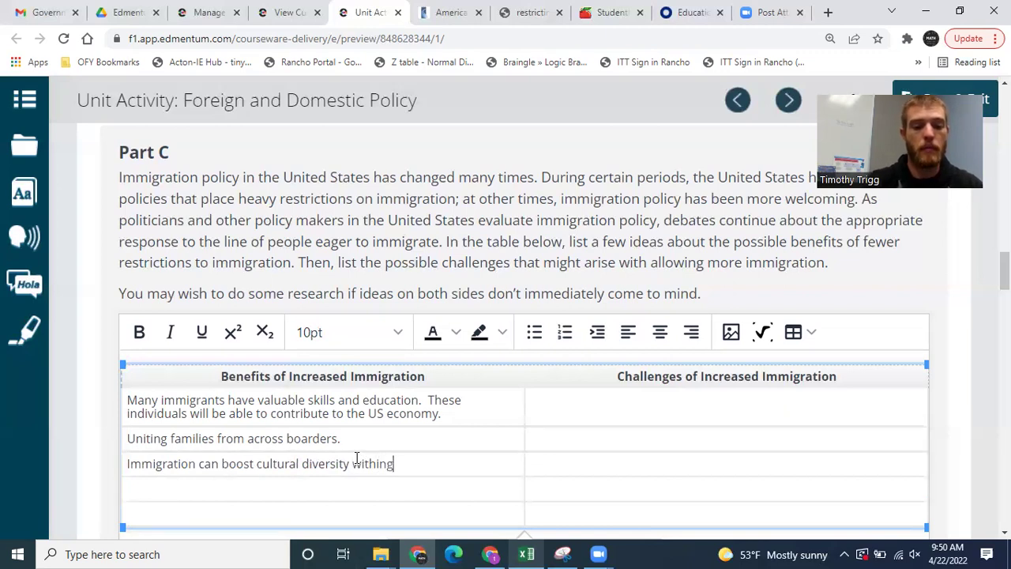
pyautogui.press('BackSpace')
pyautogui.write('the US')
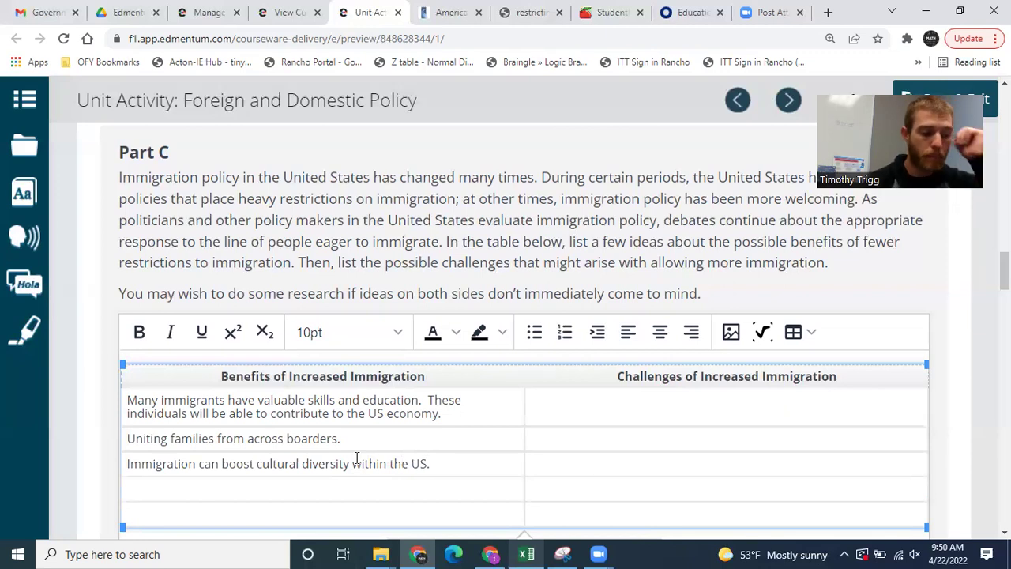
pyautogui.write('.')
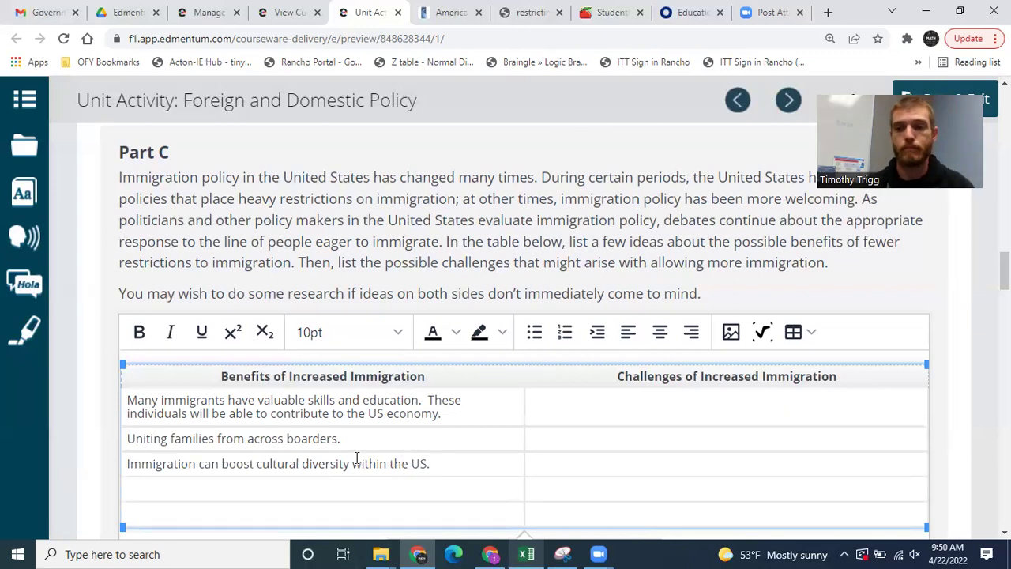
# Step: Enter "It can be difficult to provide work for everyone who would want to come to the US." as Part C's first challenge
pyautogui.click(651, 404)
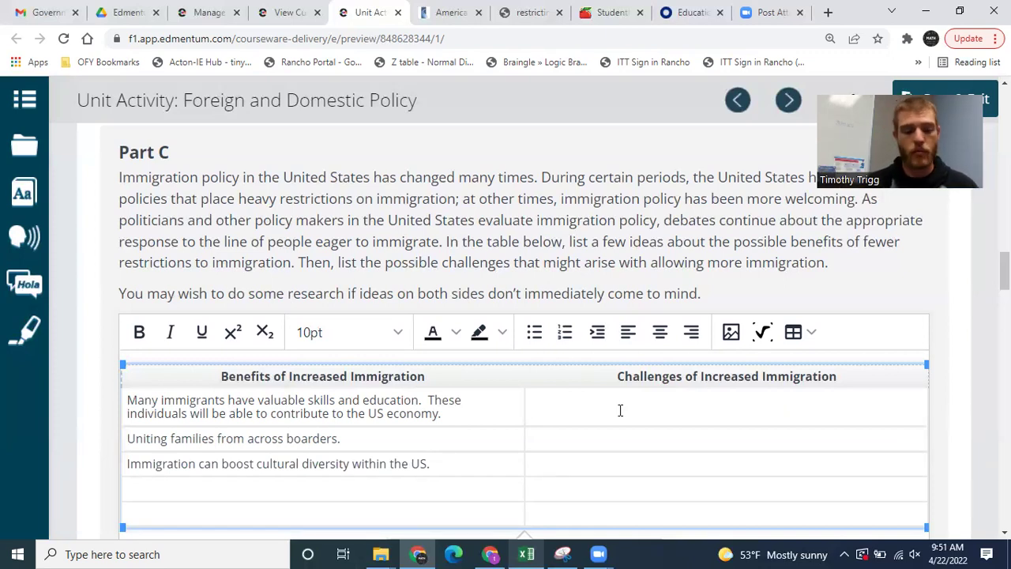
pyautogui.write('It can jdifficult t')
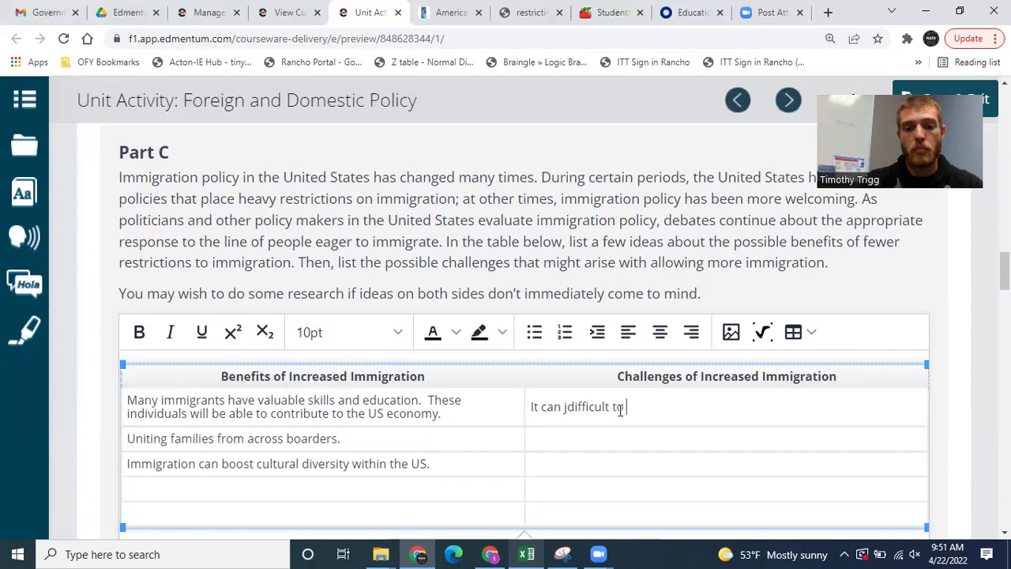
pyautogui.write('o')
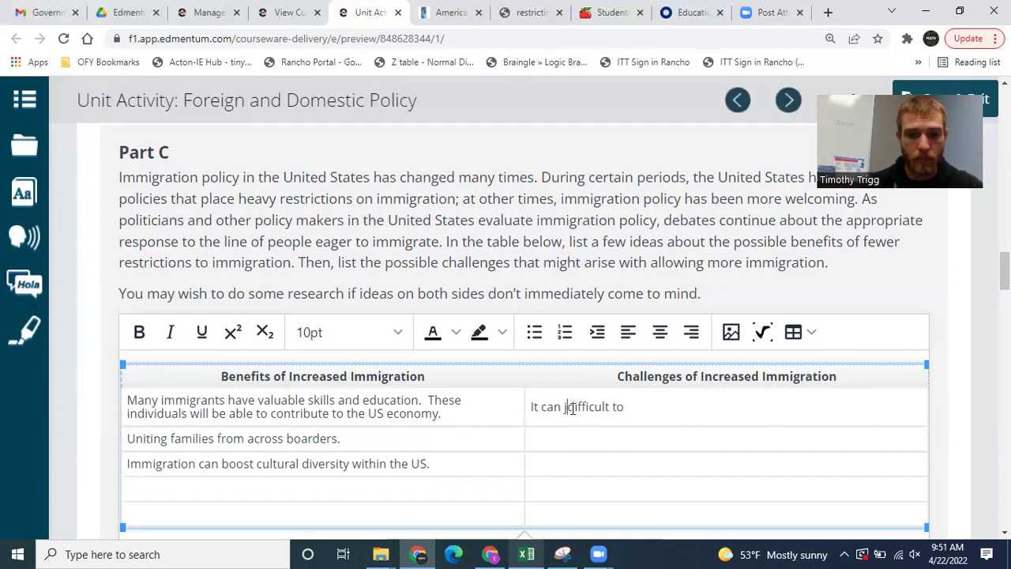
pyautogui.click(569, 406)
pyautogui.press('BackSpace')
pyautogui.write('be')
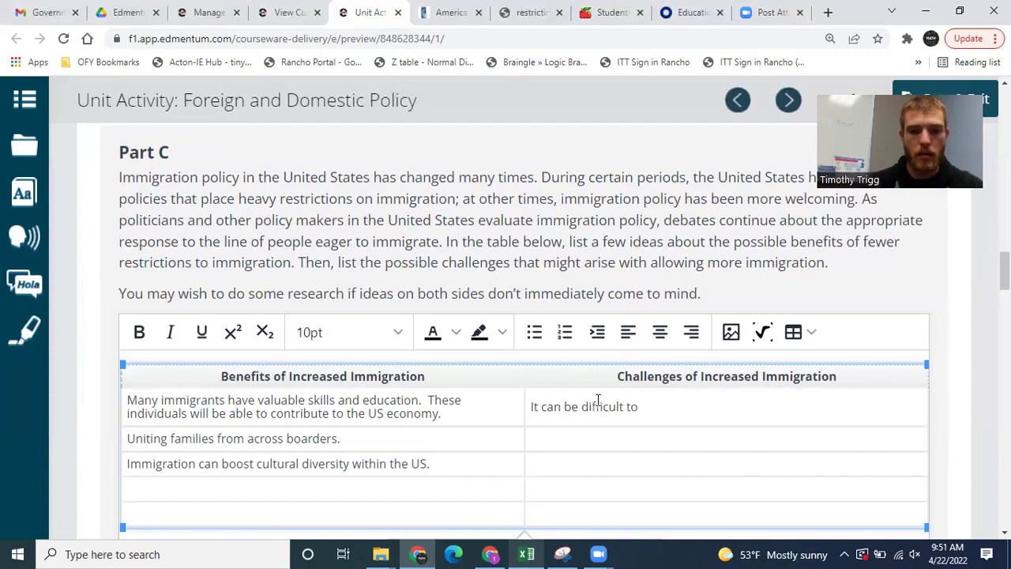
pyautogui.click(680, 412)
pyautogui.write('pr')
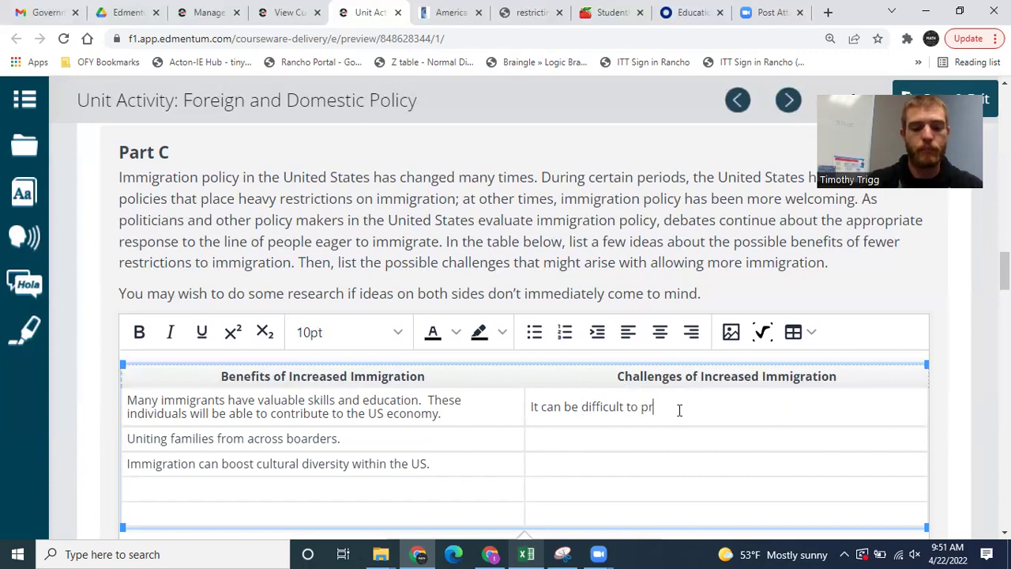
pyautogui.write('ovide work for everyone who would want to beco')
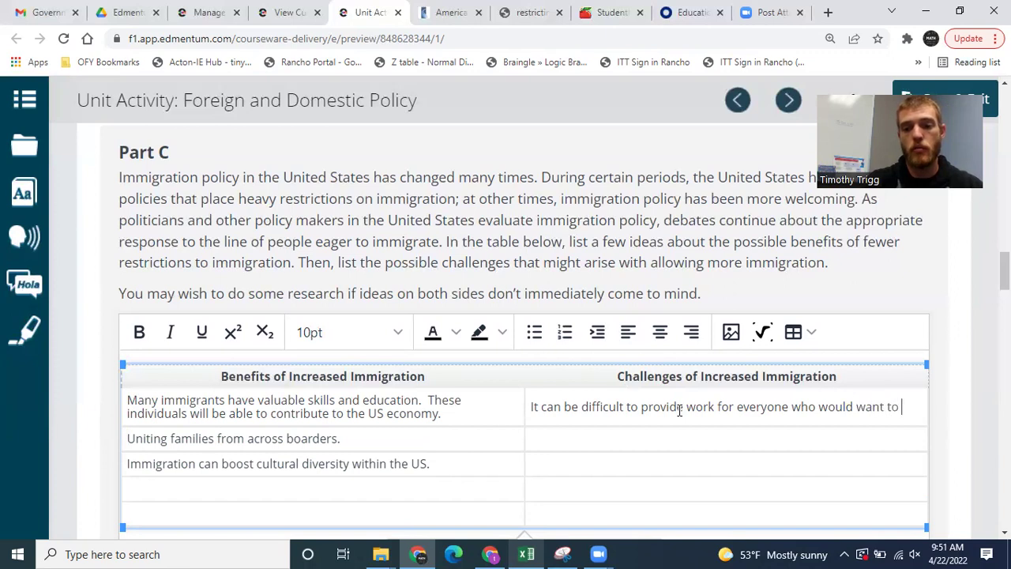
pyautogui.press('BackSpace')
pyautogui.press('BackSpace')
pyautogui.press('BackSpace')
pyautogui.press('BackSpace')
pyautogui.write('come to the')
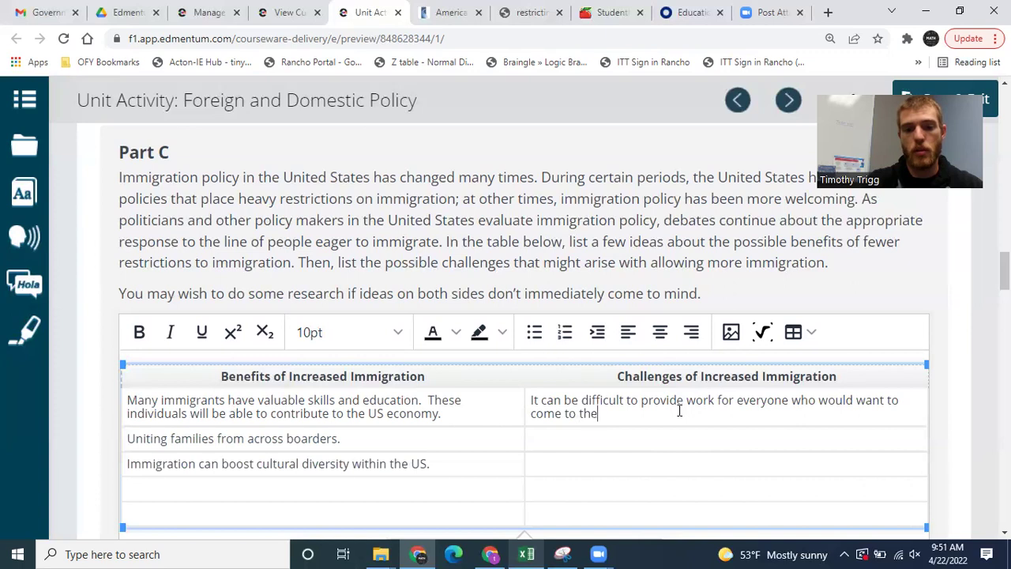
pyautogui.write(' US.')
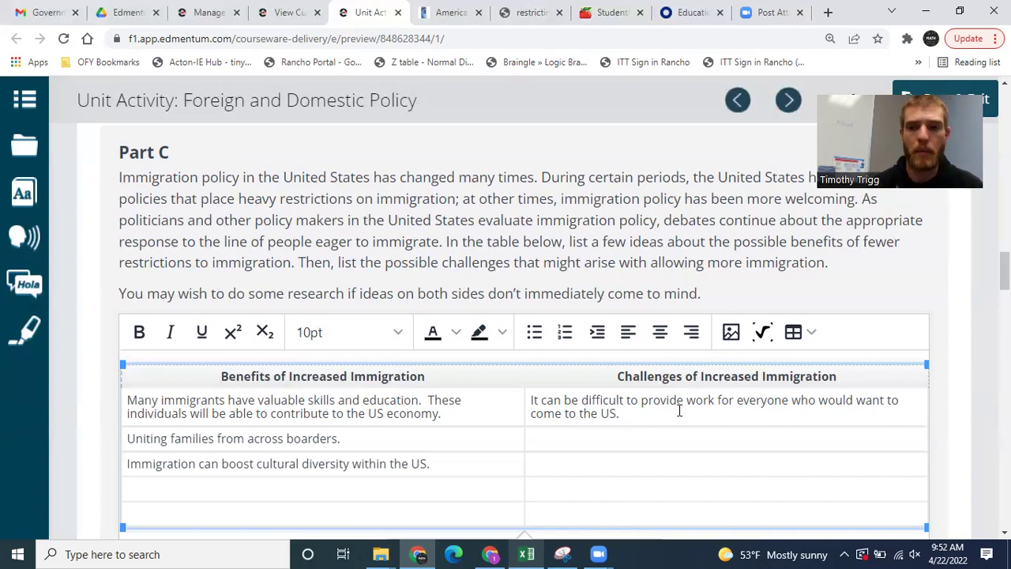
# Step: Enter "Many US cities are already dealing with overpopulation." as the second challenge of increased immigration in the Part C table
pyautogui.press('Down')
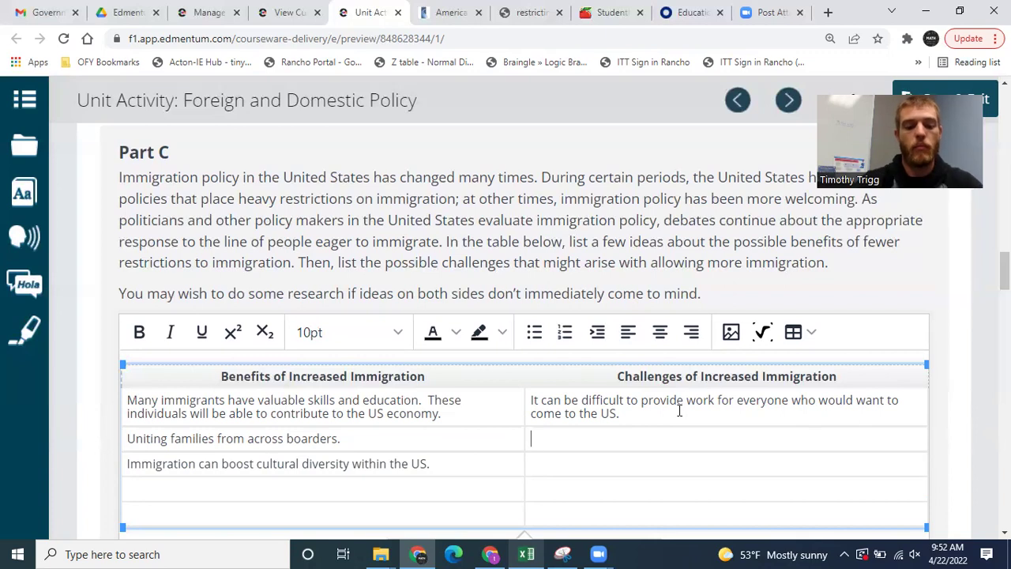
pyautogui.write('Many US cities')
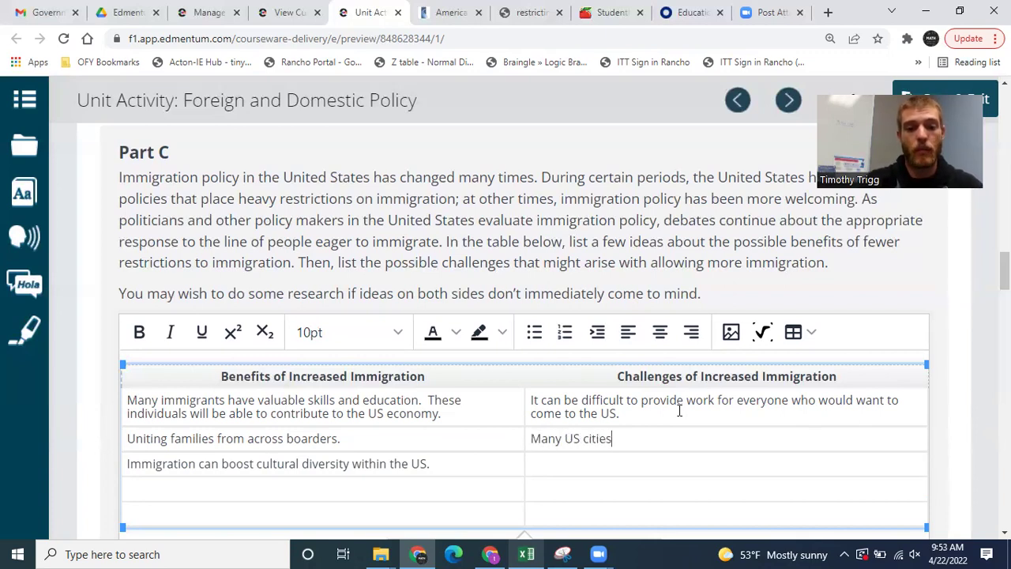
pyautogui.write(' are alre')
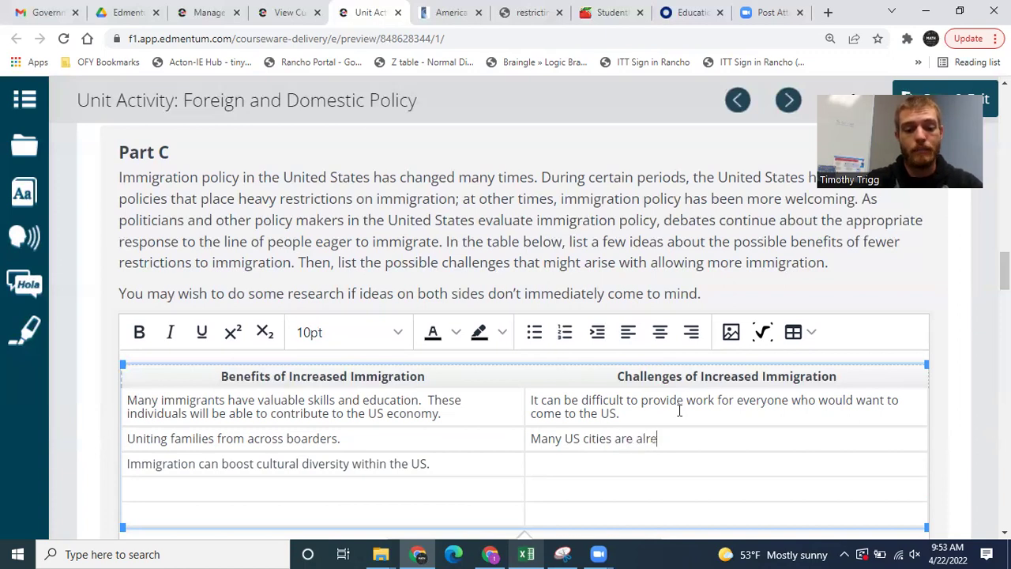
pyautogui.write('ady dealing')
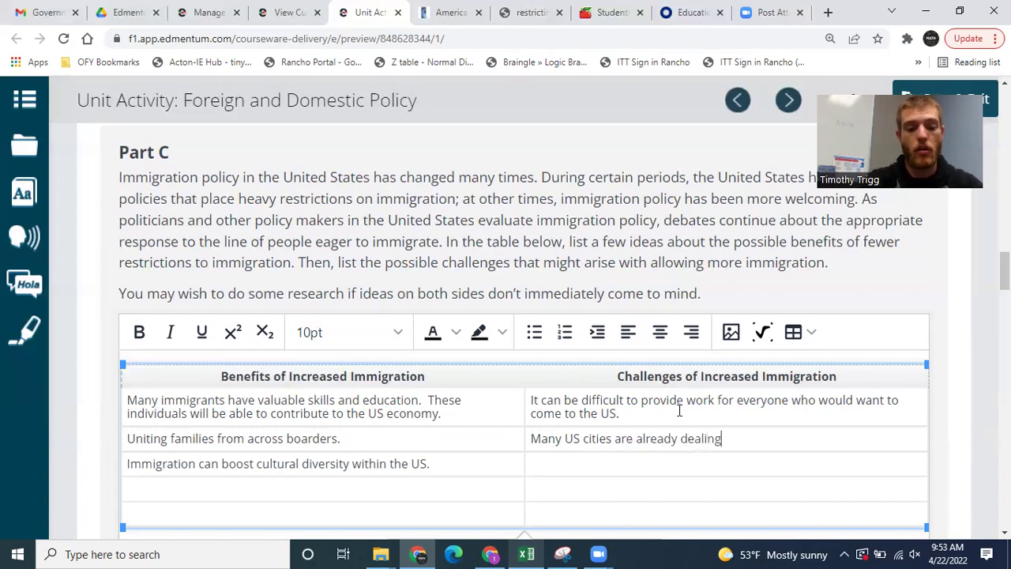
pyautogui.write(' with ov')
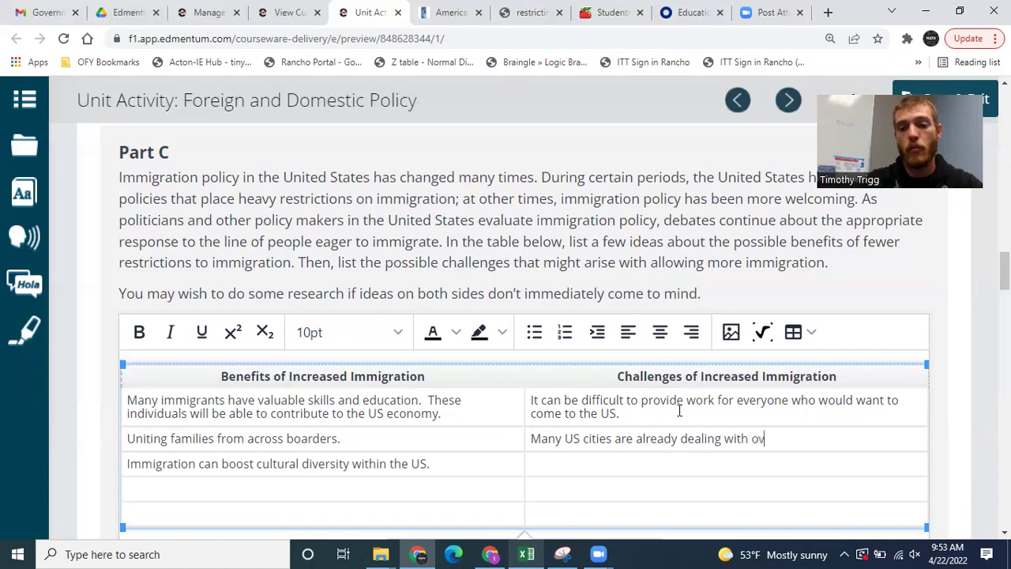
pyautogui.write('erpopul')
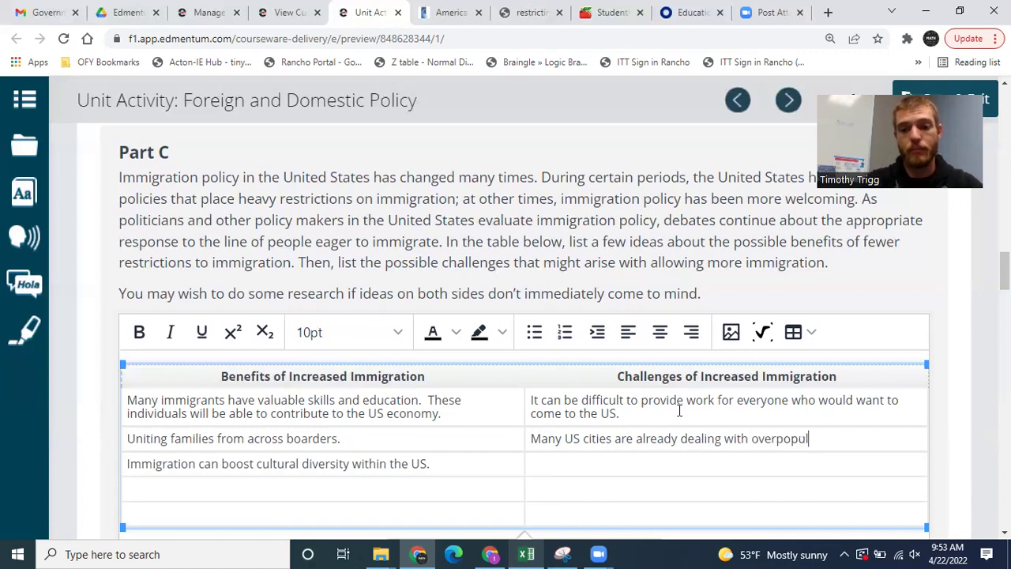
pyautogui.write('ation.  Imm')
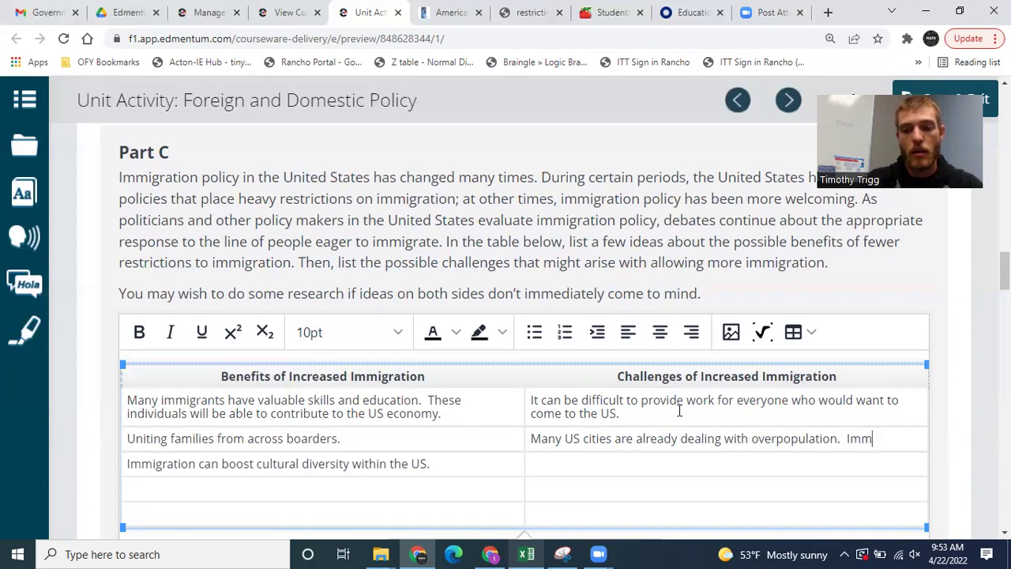
# Step: Continue the second challenge in Part C with the sentence "Mass amounts of immigrants could make this problem worse."
pyautogui.press('BackSpace')
pyautogui.press('BackSpace')
pyautogui.press('BackSpace')
pyautogui.write('Mass ab')
pyautogui.press('BackSpace')
pyautogui.write('mou')
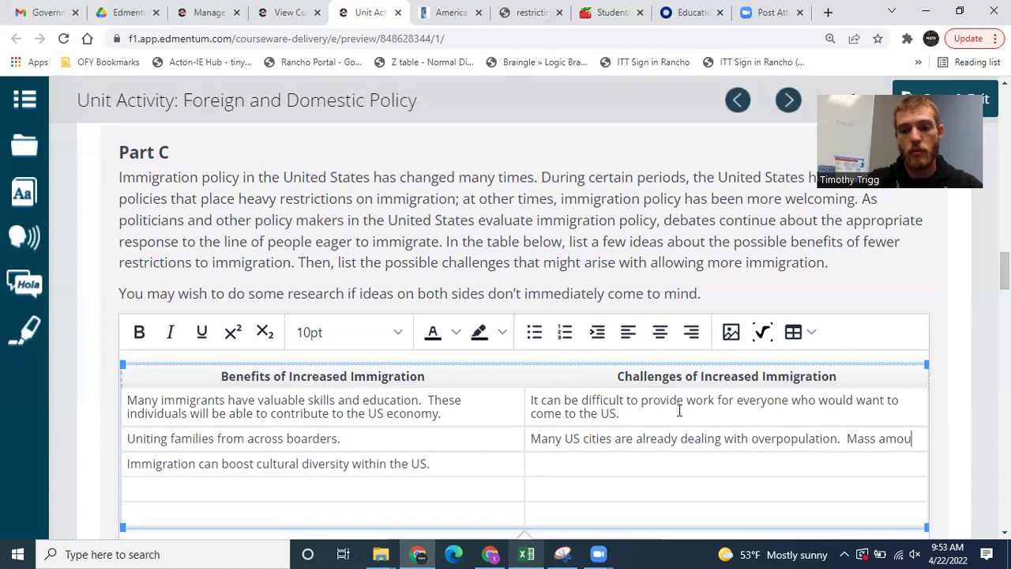
pyautogui.write('nts of immigrand')
pyautogui.press('BackSpace')
pyautogui.write('ts could make this problem worse.')
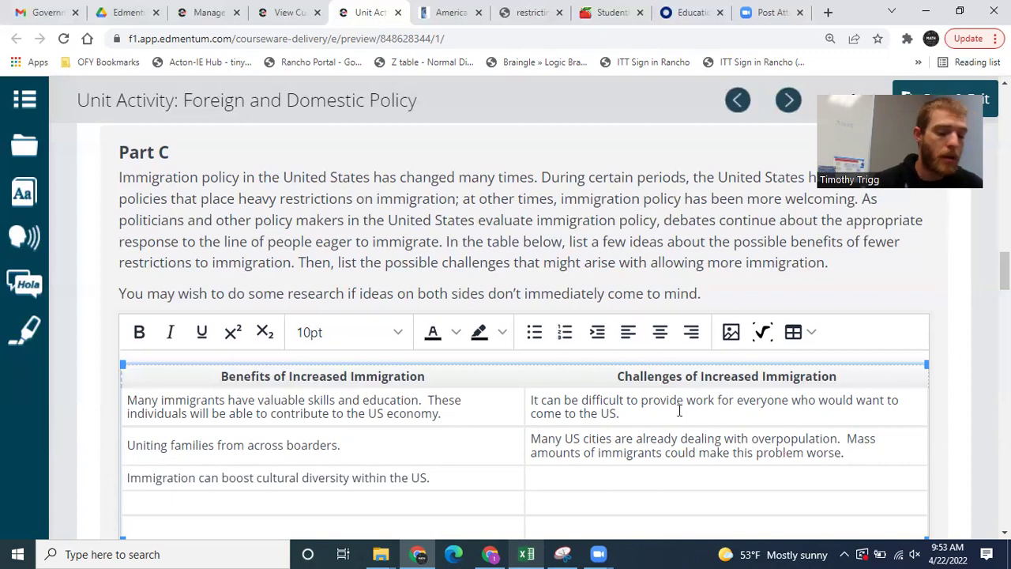
pyautogui.click(663, 471)
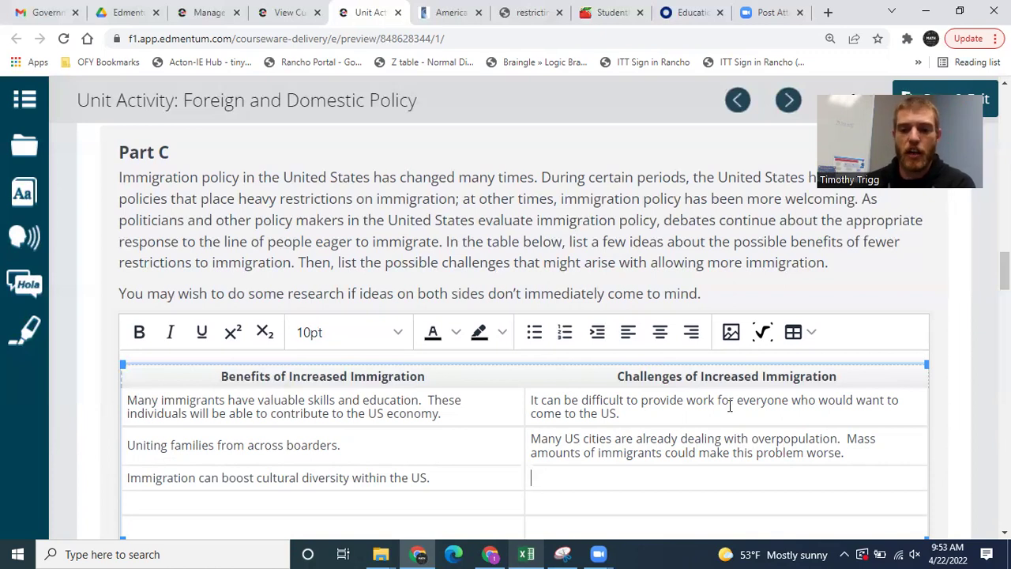
pyautogui.scroll(-1, 683, 436)
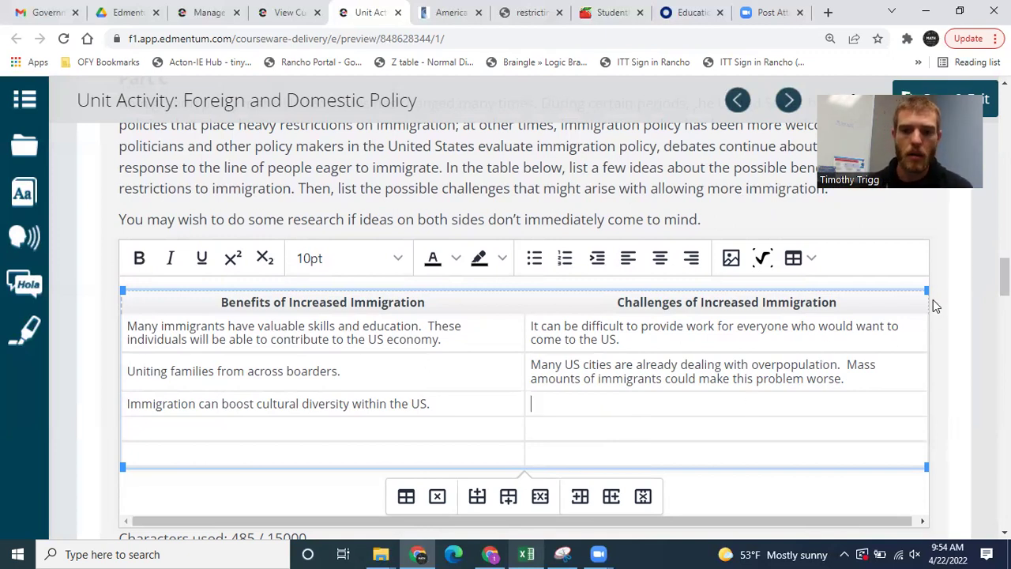
pyautogui.click(413, 427)
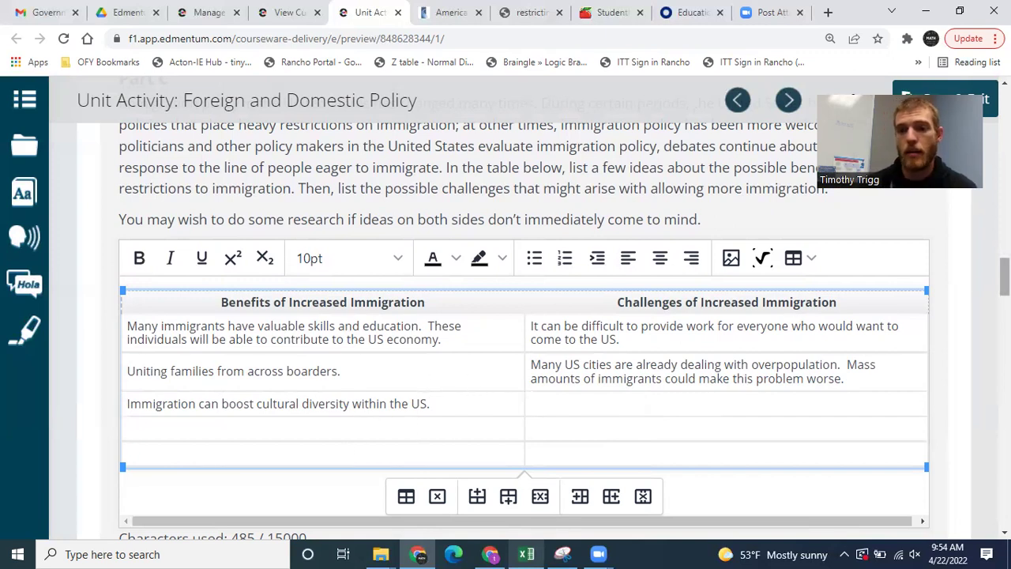
# Step: Start the Part D answer on immigration as a foreign and domestic policy concern with "Domestic policy ..."
pyautogui.scroll(-8, 850, 323)
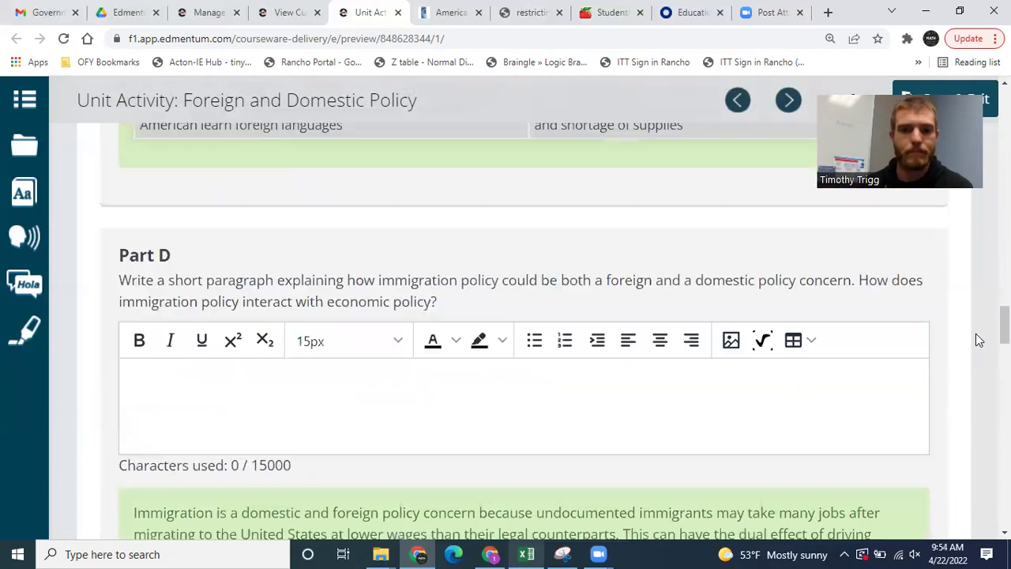
pyautogui.scroll(1, 514, 334)
pyautogui.click(262, 393)
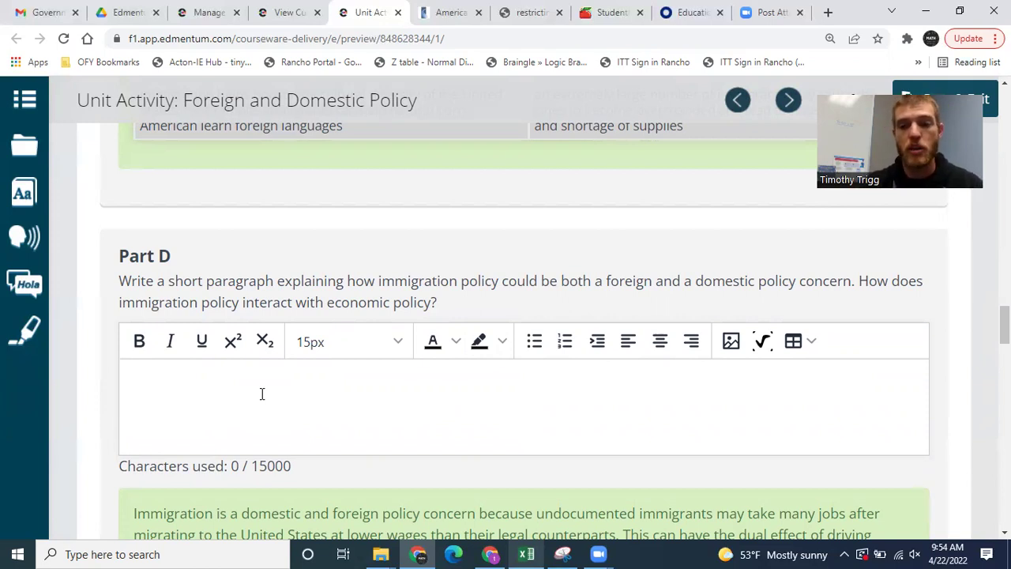
pyautogui.write('Dom')
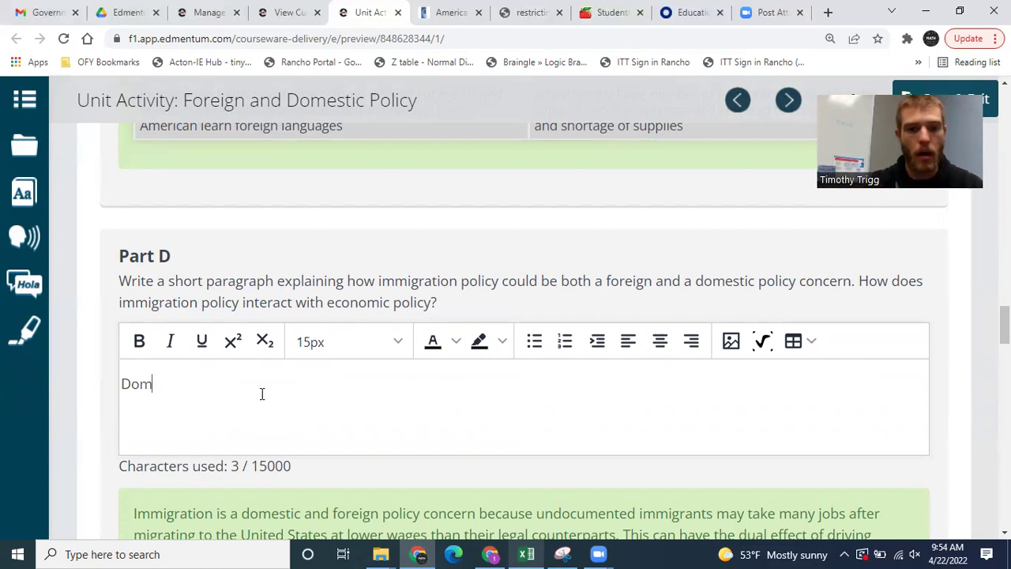
pyautogui.write('estic policy')
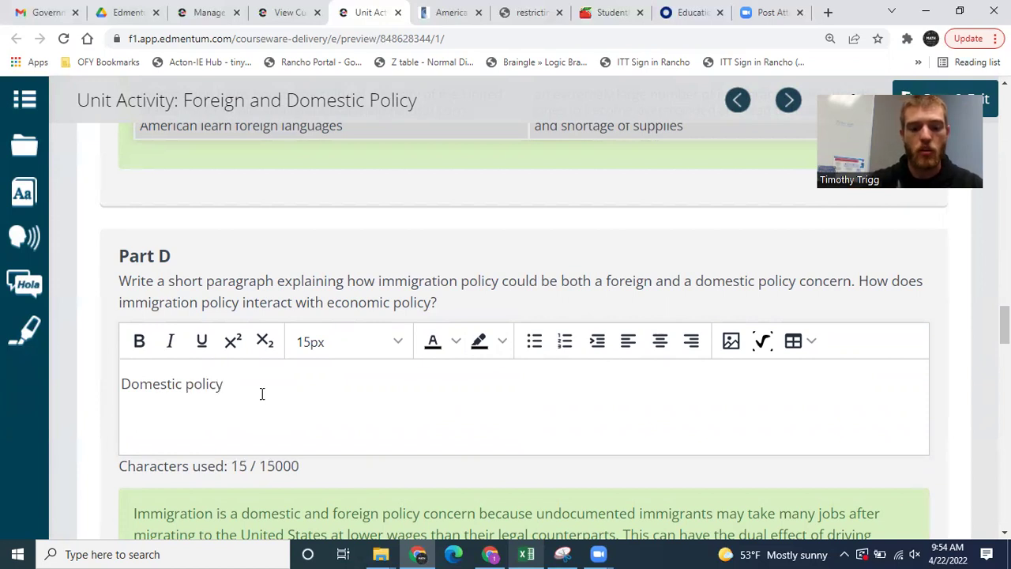
pyautogui.write(' ...')
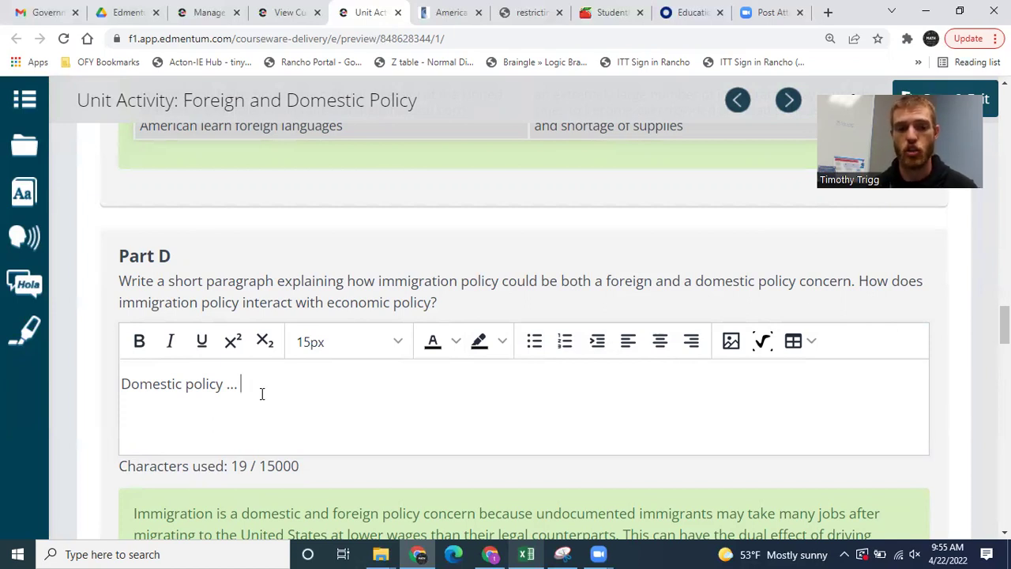
# Step: Add a separate paragraph reading "Foreign policy ..." below the domestic policy line in the Part D answer
pyautogui.press('Return')
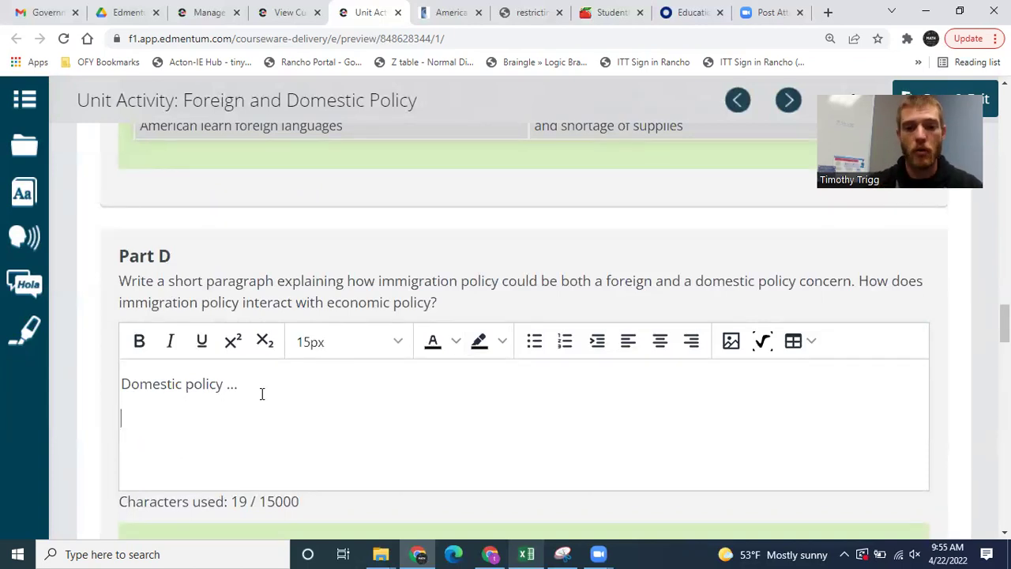
pyautogui.write('For')
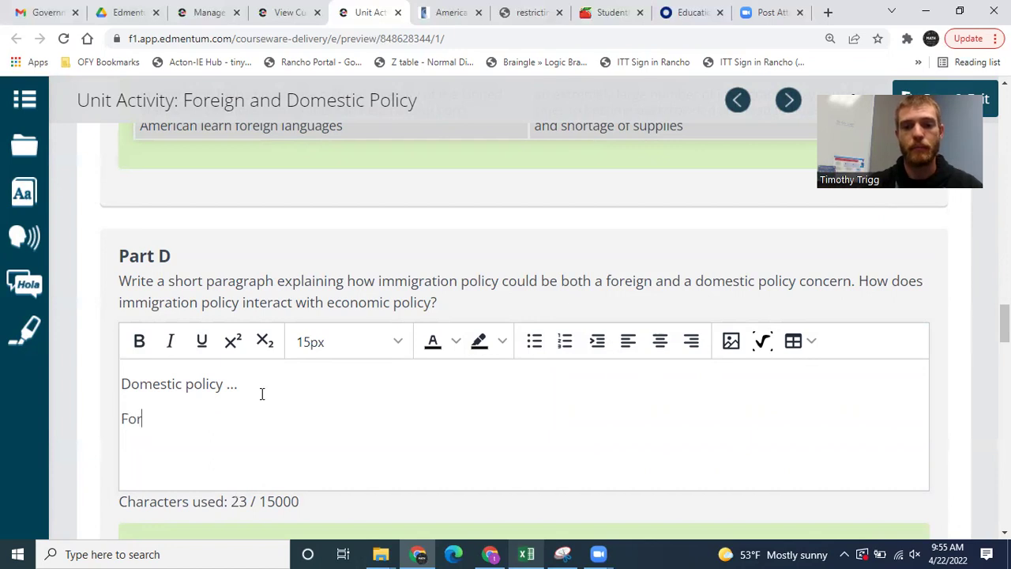
pyautogui.write('ei')
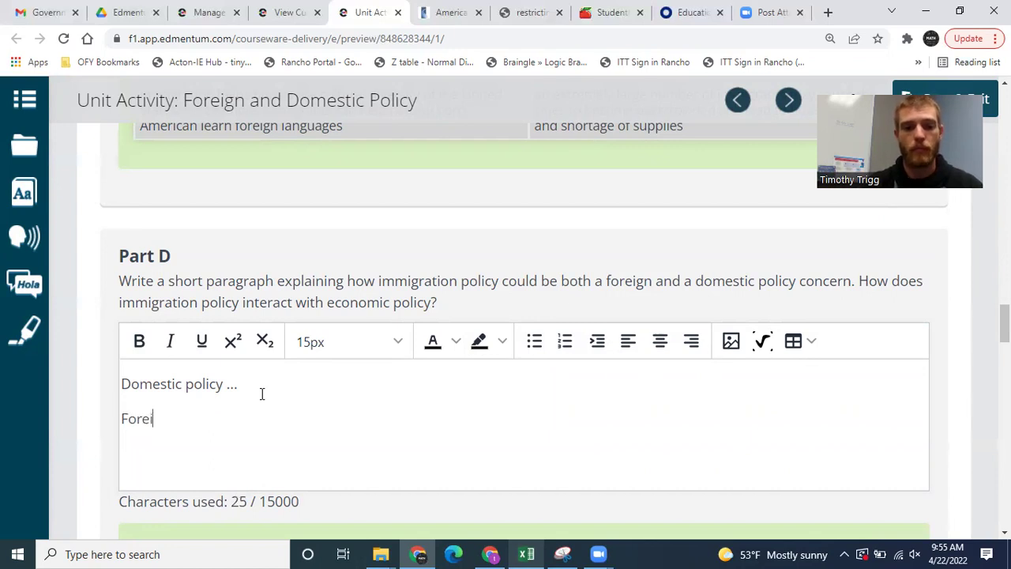
pyautogui.write('gn pol')
pyautogui.press('BackSpace')
pyautogui.write('olic')
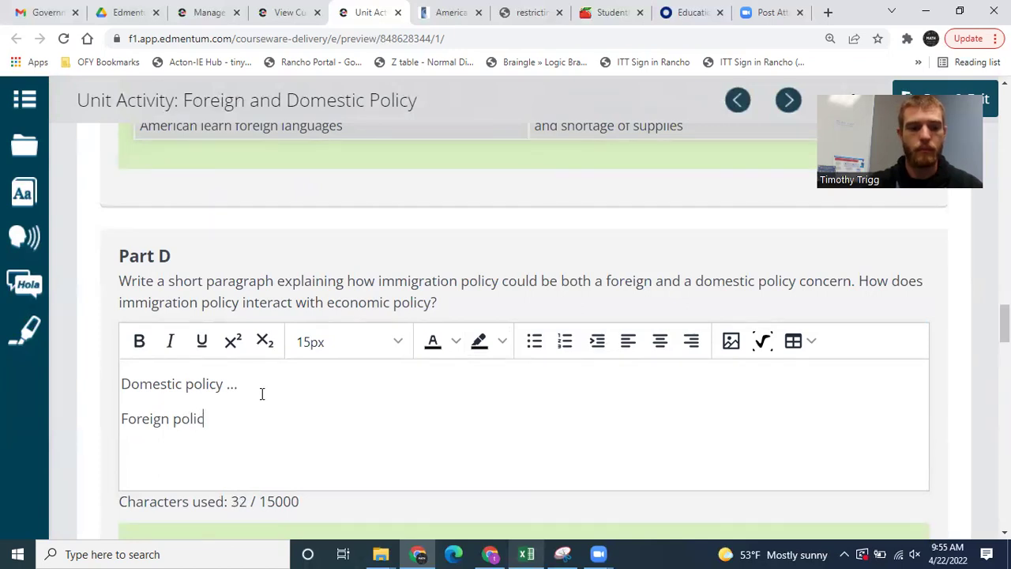
pyautogui.write('y ...')
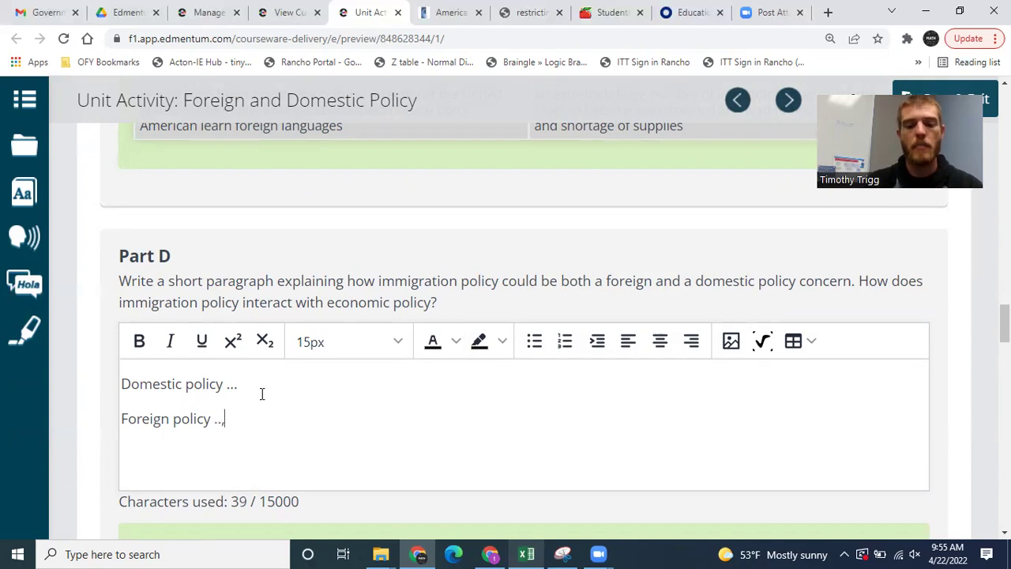
pyautogui.write(' .')
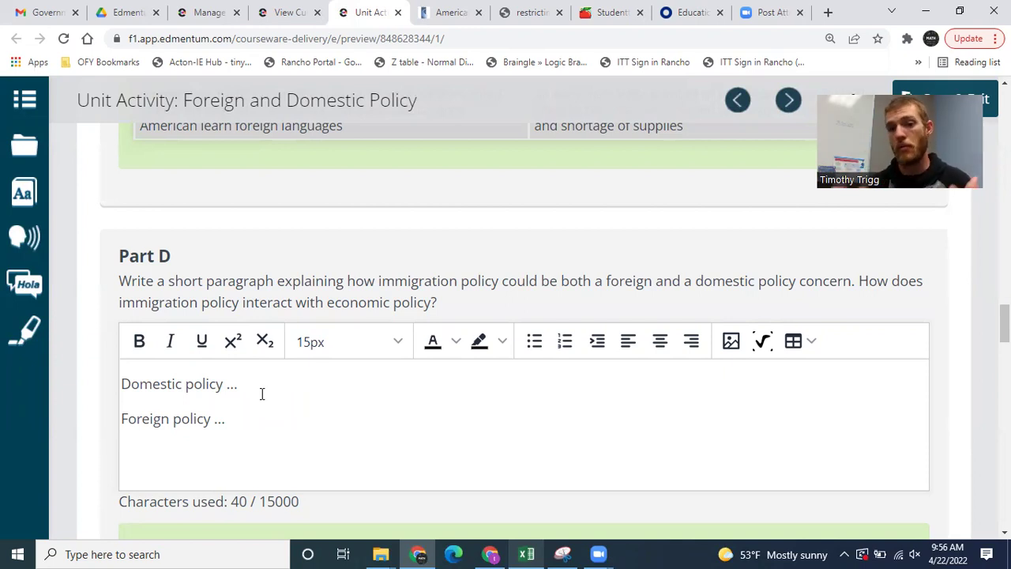
# Step: Add a third paragraph reading "Economic policy ..." to the Part D outline
pyautogui.press('Return')
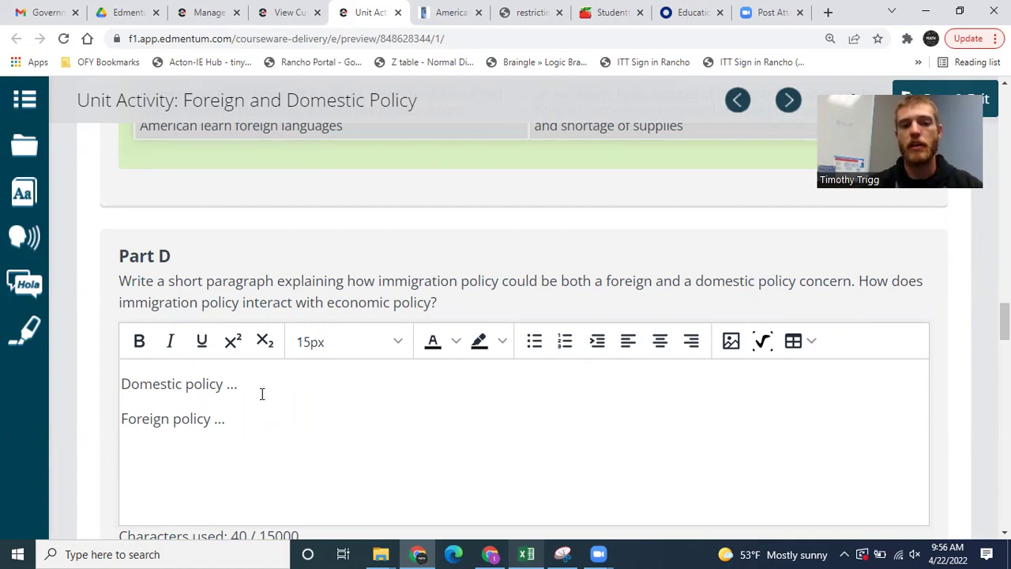
pyautogui.write('Eco')
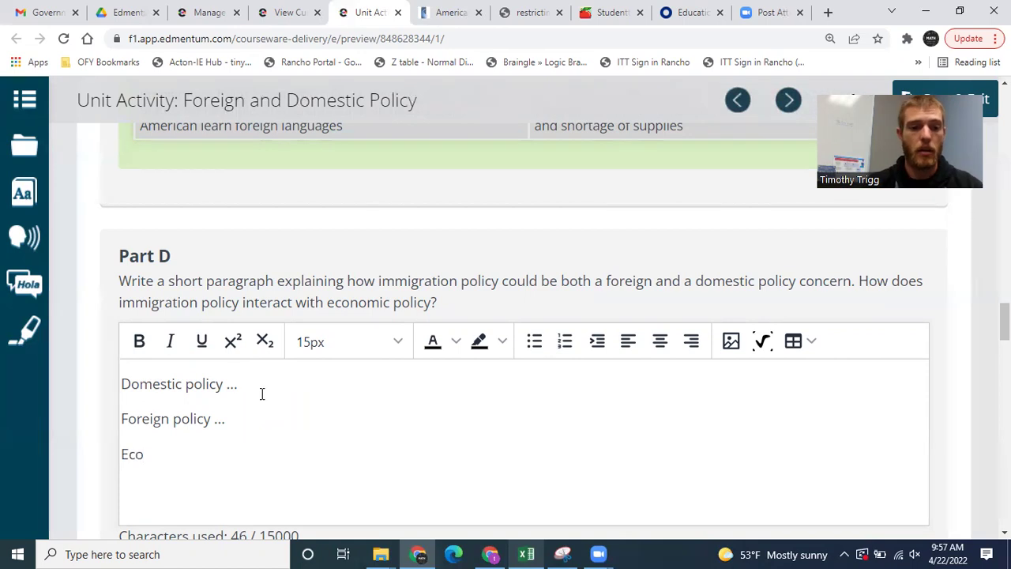
pyautogui.write('nomic ')
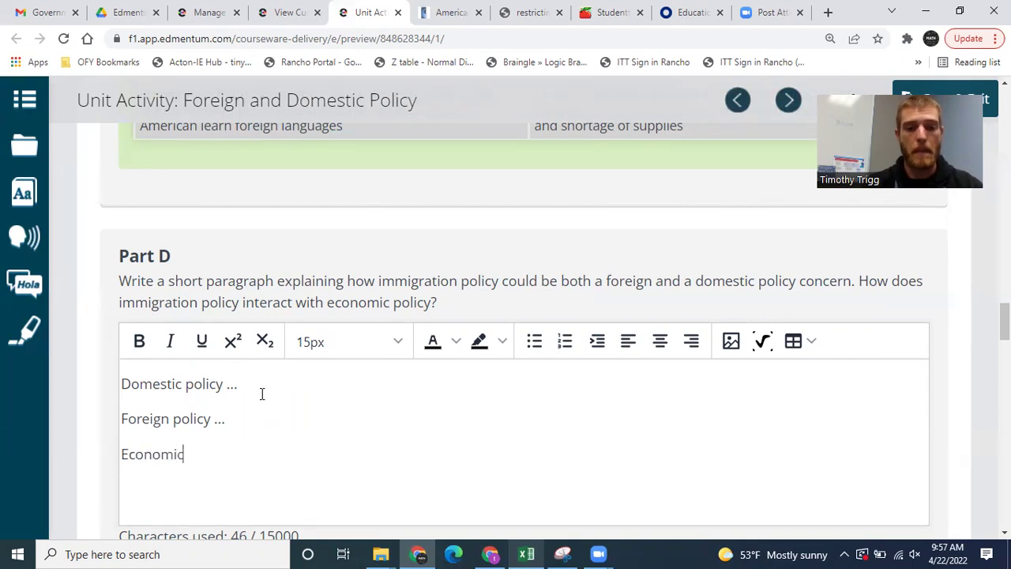
pyautogui.write('pol')
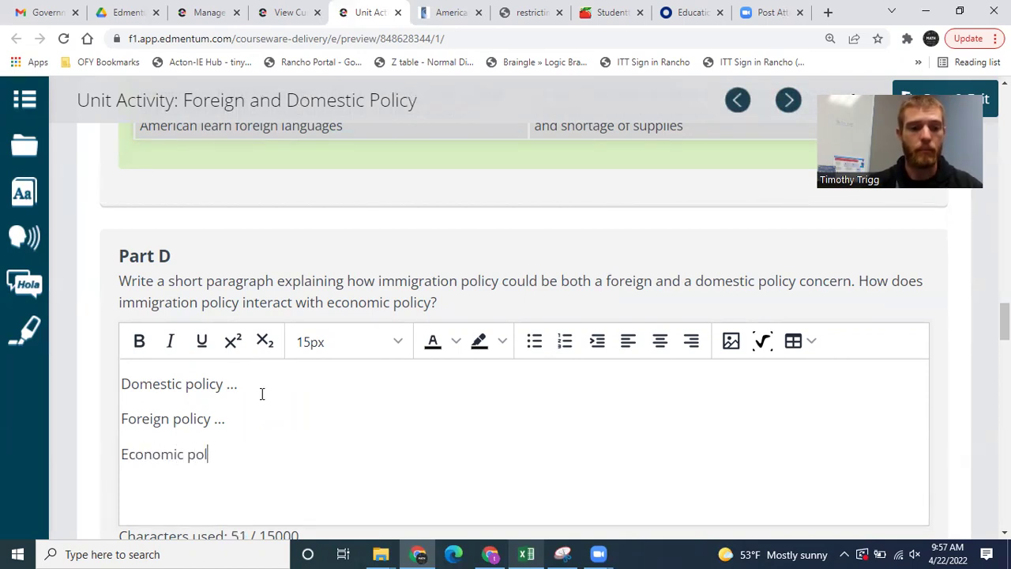
pyautogui.write('icy ...')
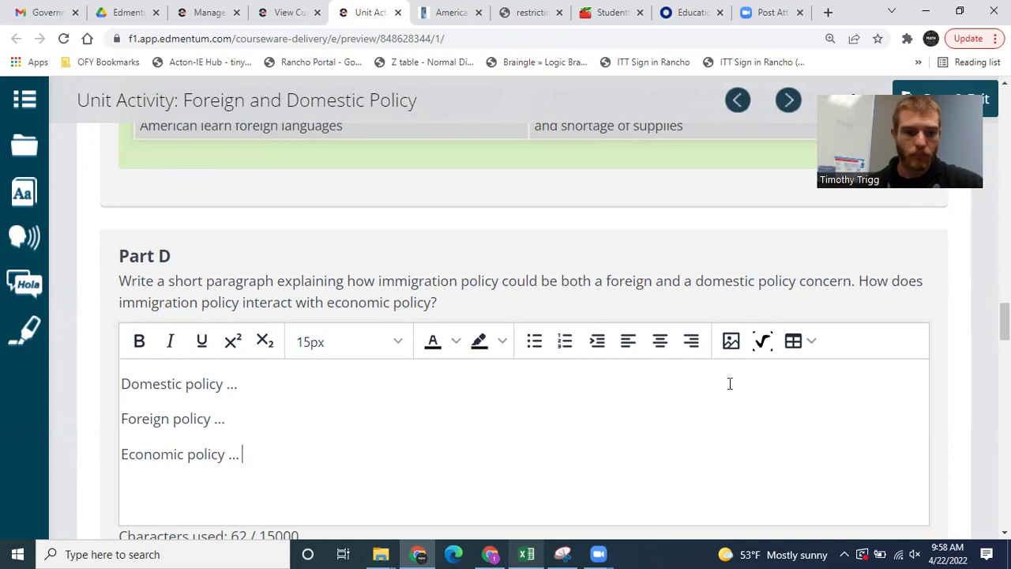
# Step: Review the Part E instructions and its answer table for the open and restricted immigration summaries
pyautogui.scroll(-8, 857, 368)
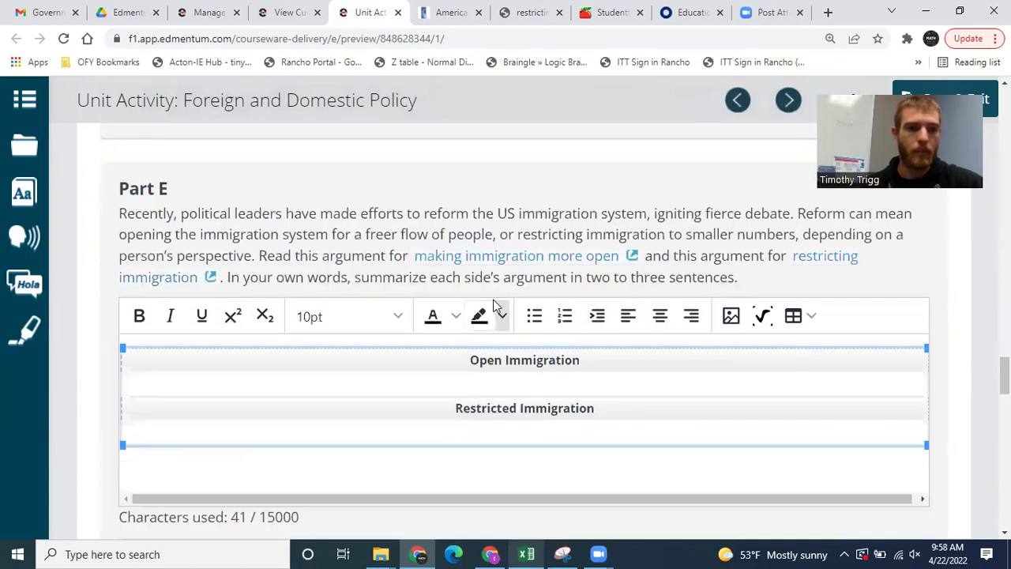
pyautogui.click(289, 362)
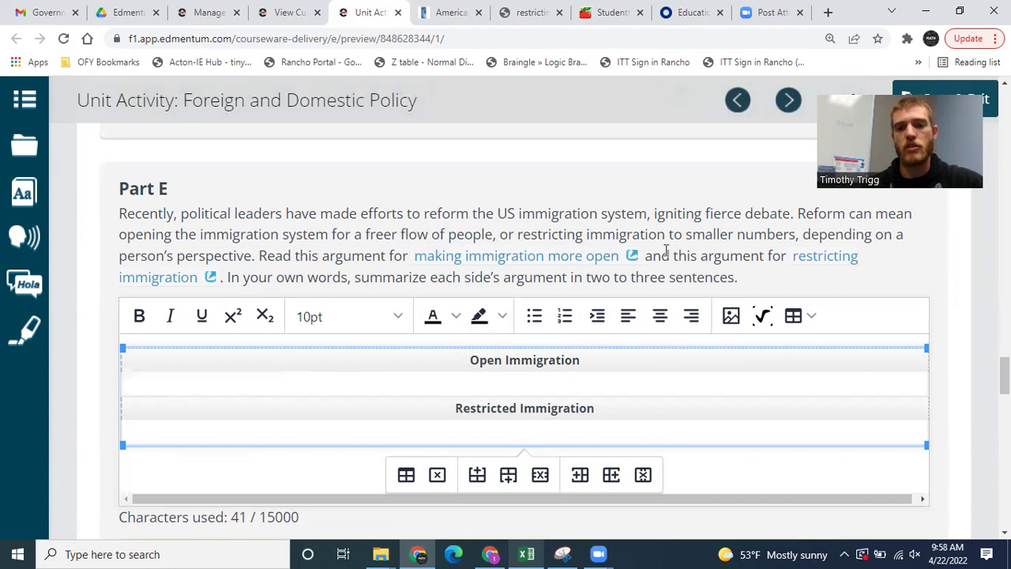
pyautogui.scroll(1, 707, 257)
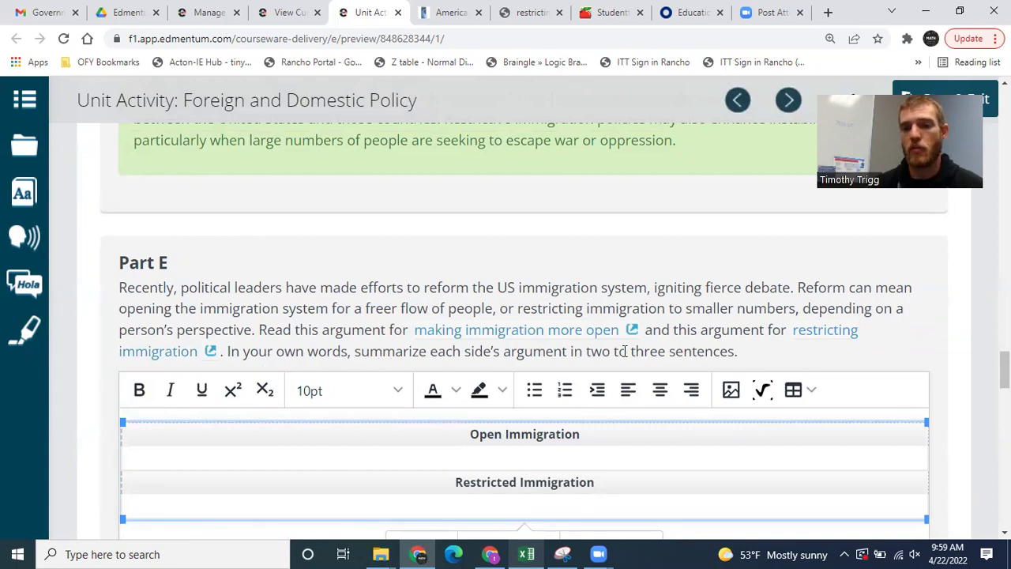
pyautogui.scroll(-1, 544, 380)
pyautogui.click(380, 433)
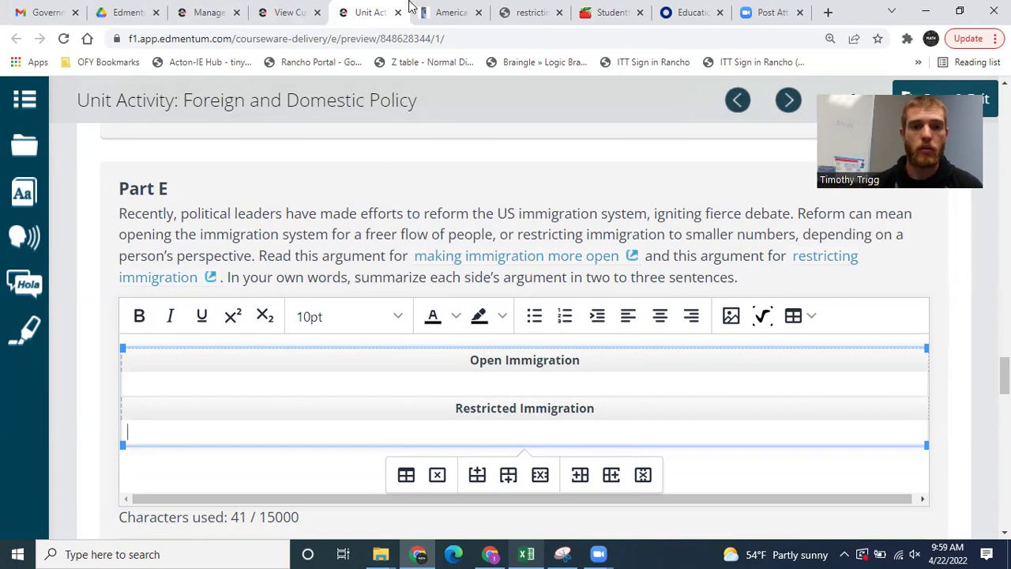
# Step: Switch to the American Immigration Council press release and examine its speaker, the speaker's role and the publication year
pyautogui.click(445, 8)
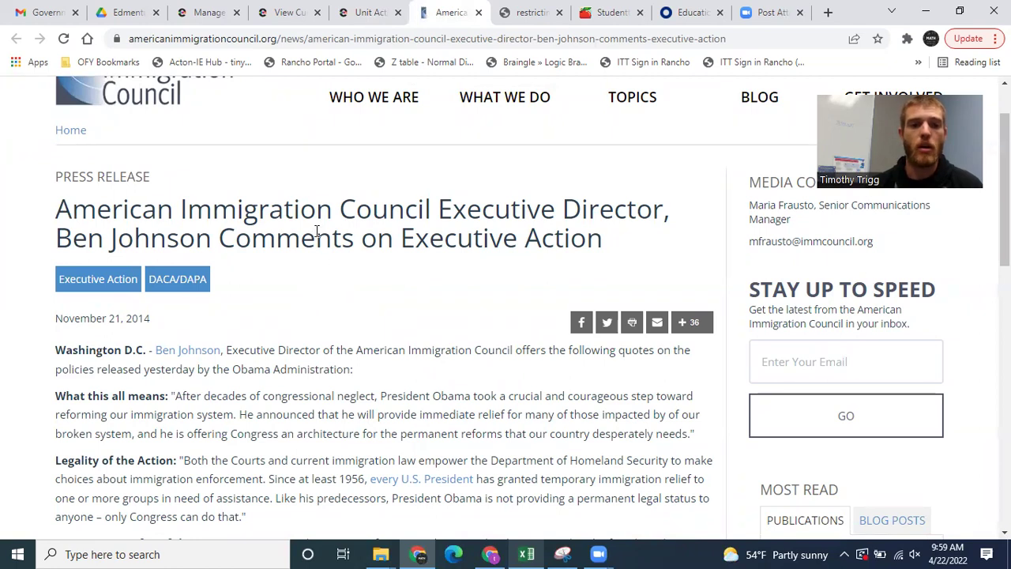
pyautogui.moveTo(61, 244); pyautogui.dragTo(211, 241)
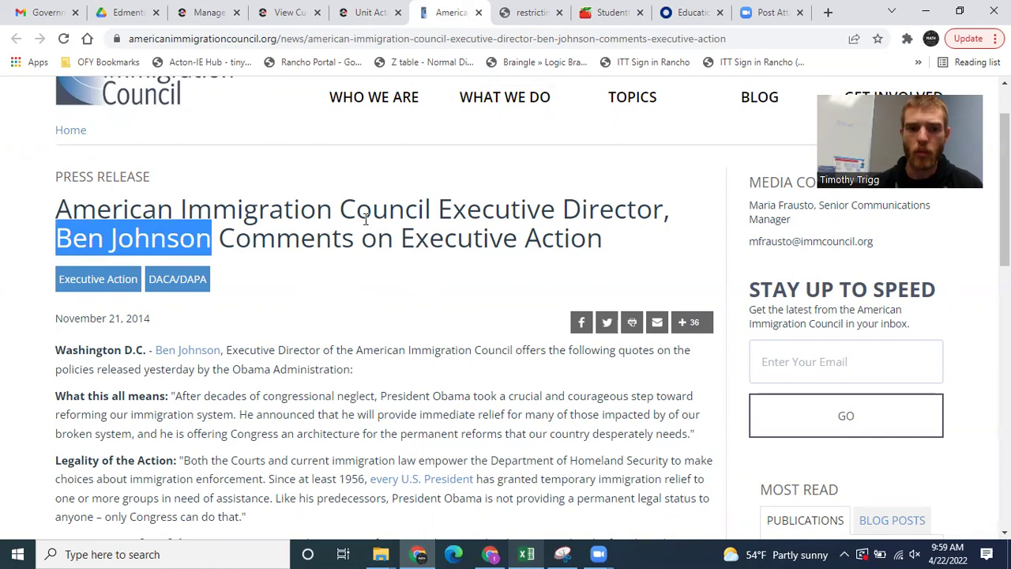
pyautogui.moveTo(341, 208); pyautogui.dragTo(627, 210)
pyautogui.moveTo(126, 319); pyautogui.dragTo(163, 320)
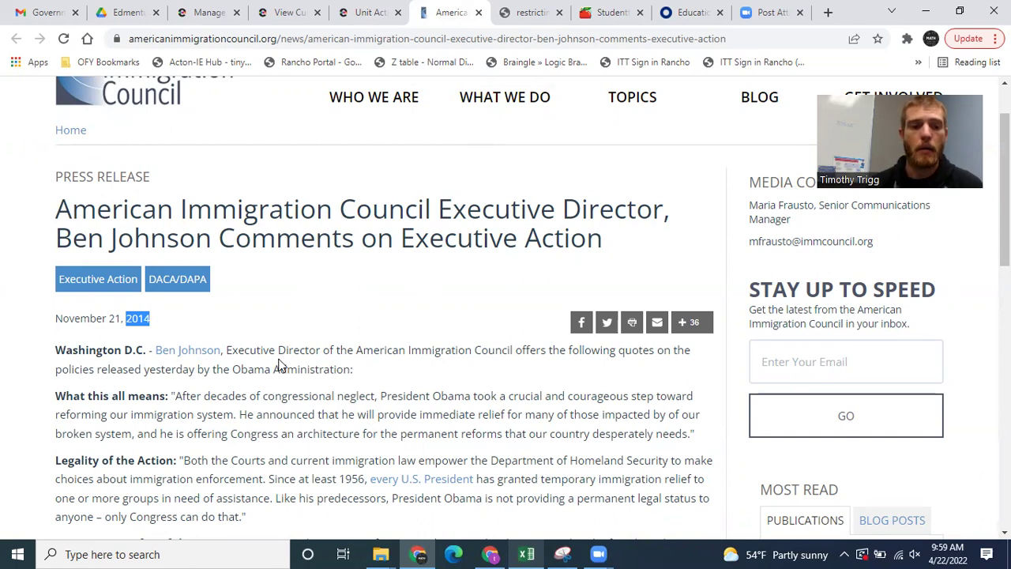
# Step: Examine the press release's sections on legality, economic benefits and ending Secure Communities, and return to the Open Immigration answer cell in Part E
pyautogui.scroll(-3, 308, 427)
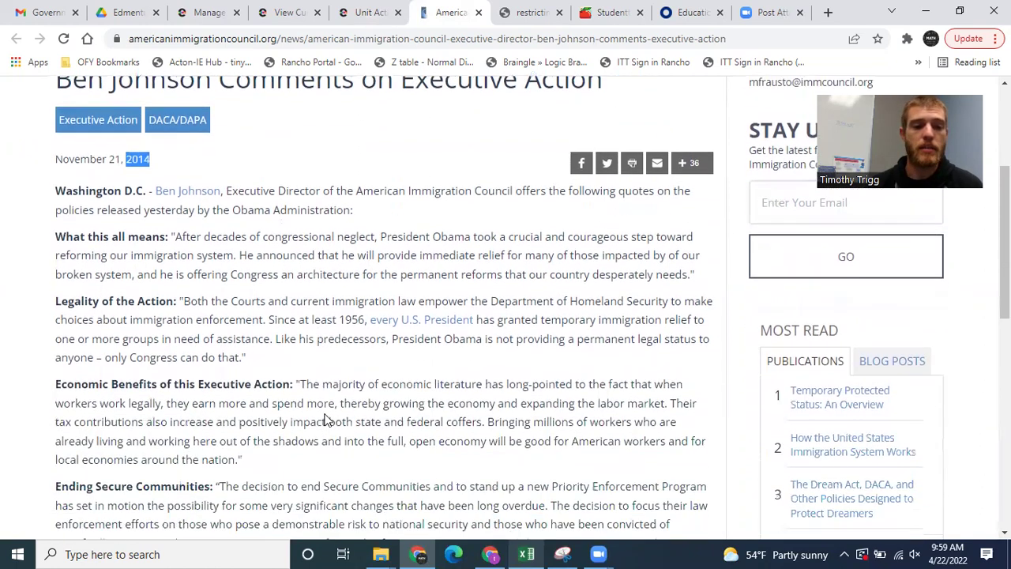
pyautogui.scroll(-2, 352, 380)
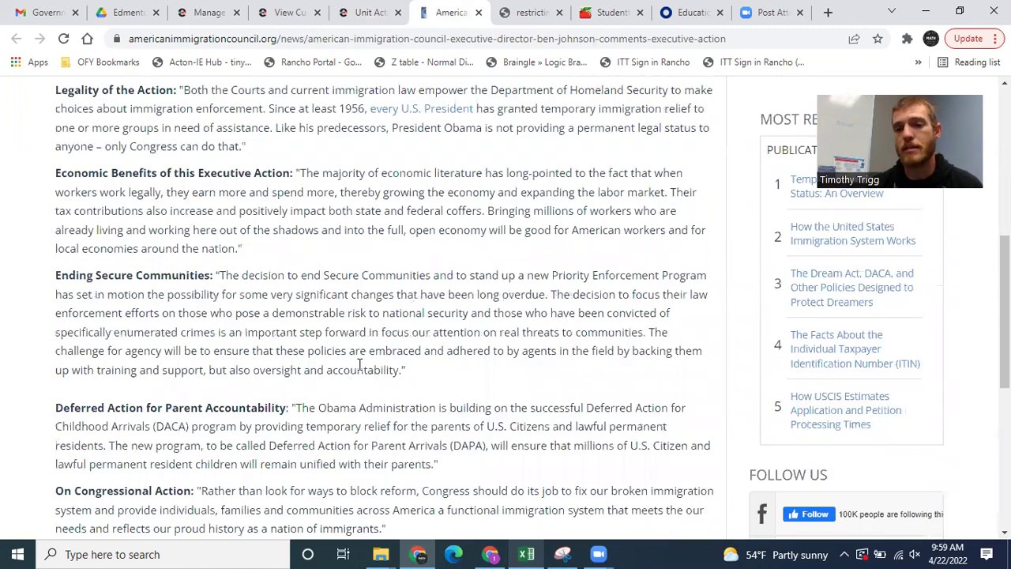
pyautogui.scroll(1, 353, 364)
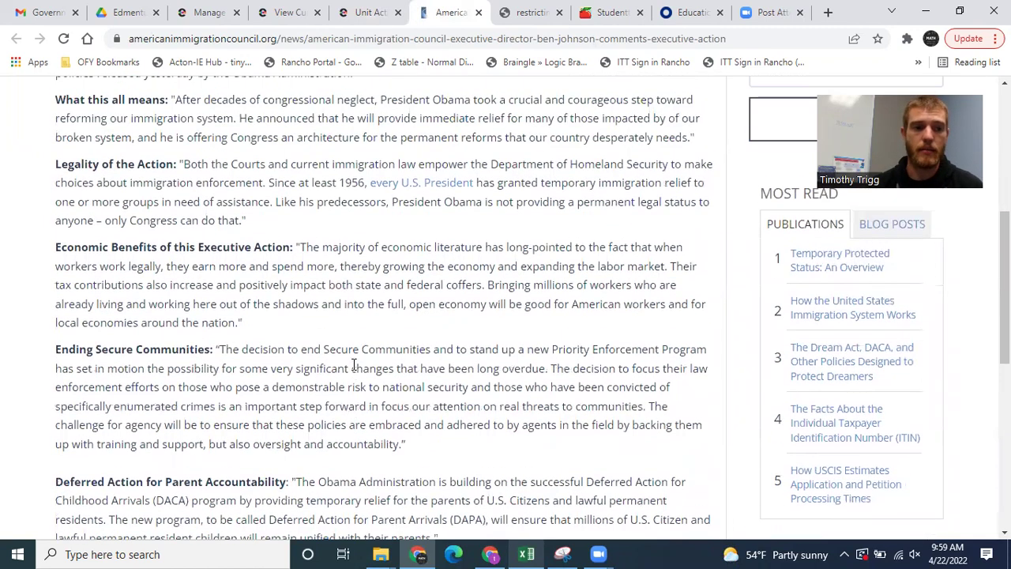
pyautogui.scroll(1, 308, 336)
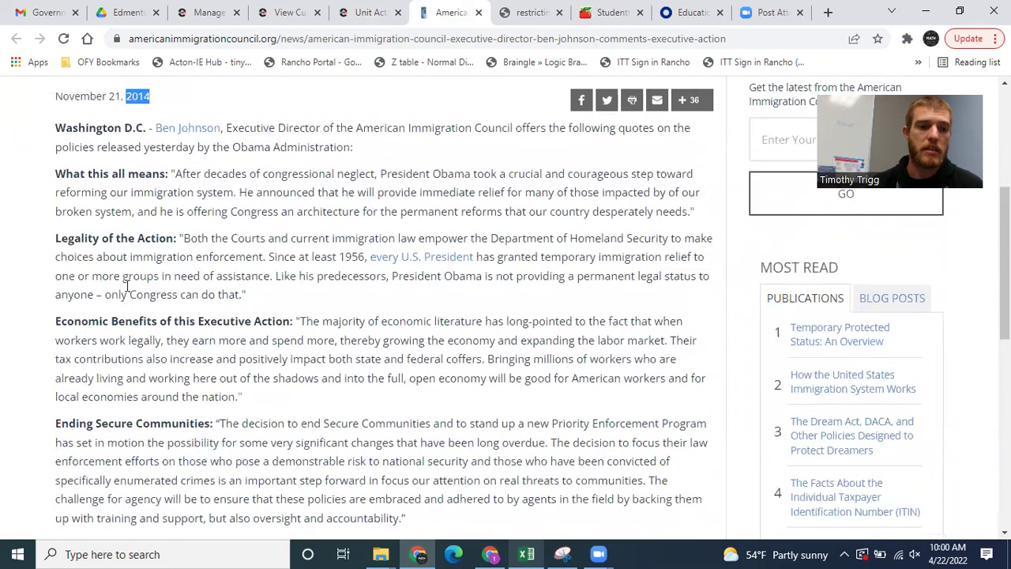
pyautogui.moveTo(55, 238); pyautogui.dragTo(163, 237)
pyautogui.moveTo(55, 320); pyautogui.dragTo(292, 320)
pyautogui.scroll(-1, 292, 355)
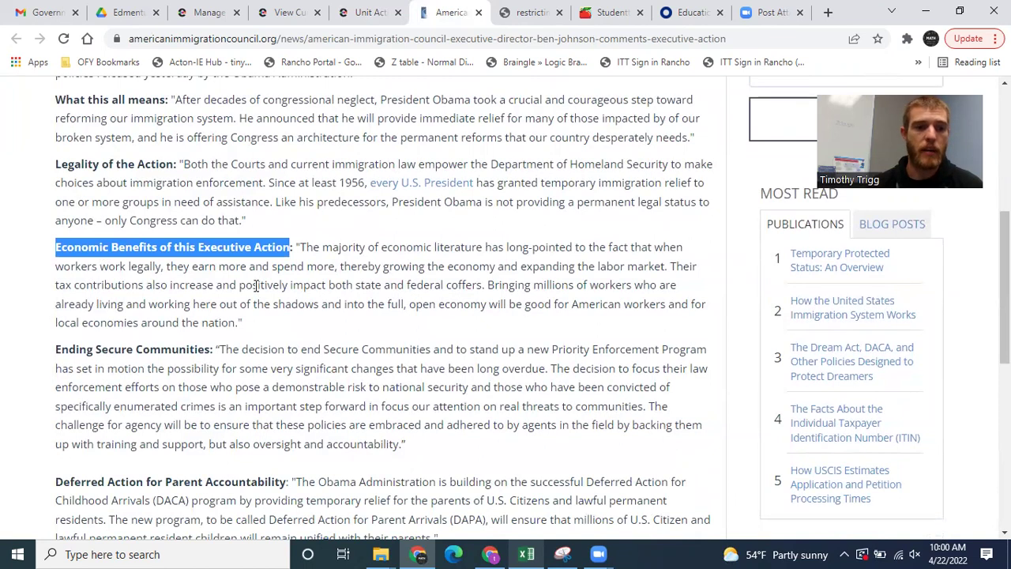
pyautogui.scroll(-1, 294, 300)
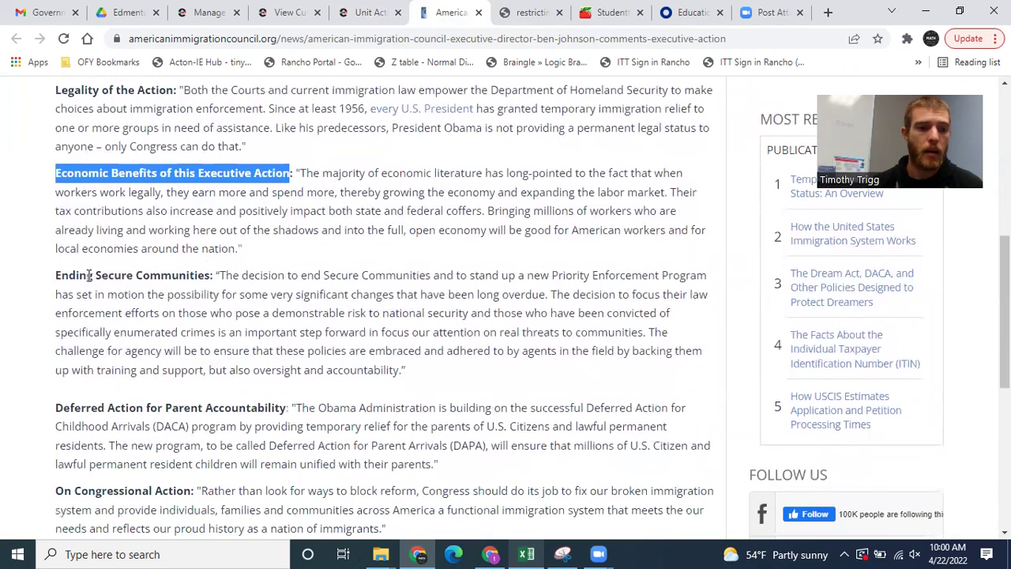
pyautogui.moveTo(55, 277); pyautogui.dragTo(161, 276)
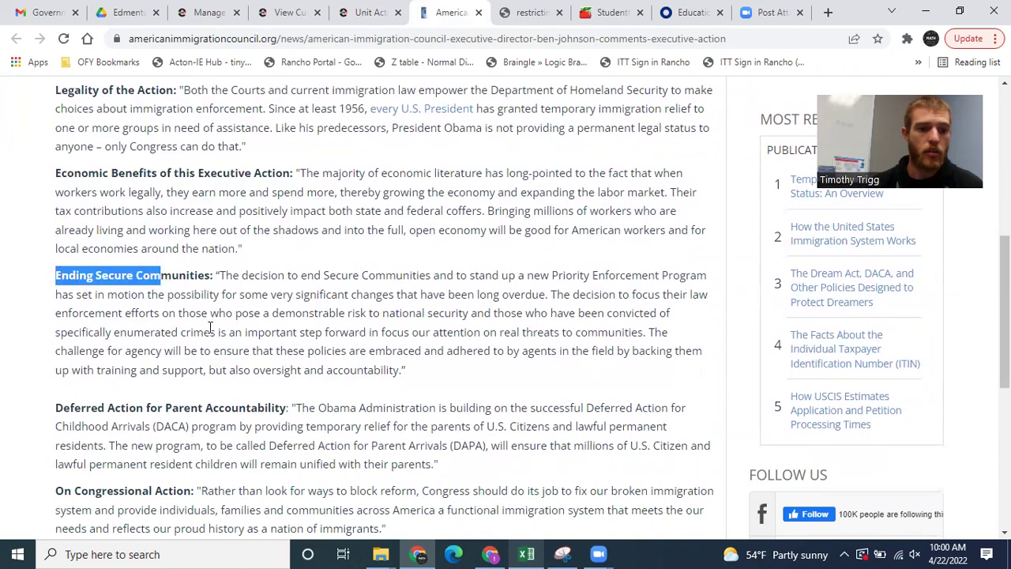
pyautogui.scroll(-1, 269, 297)
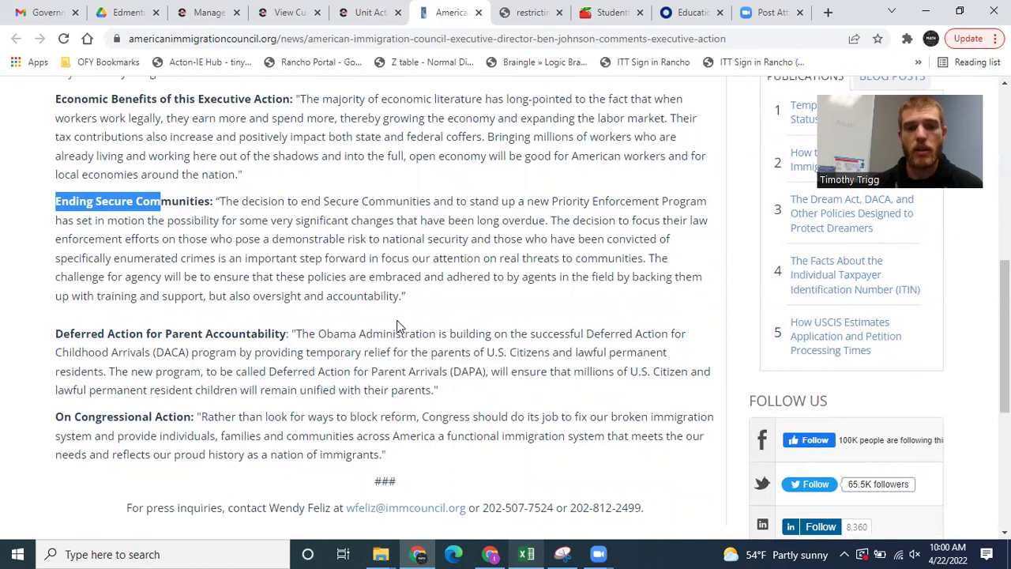
pyautogui.scroll(1, 374, 270)
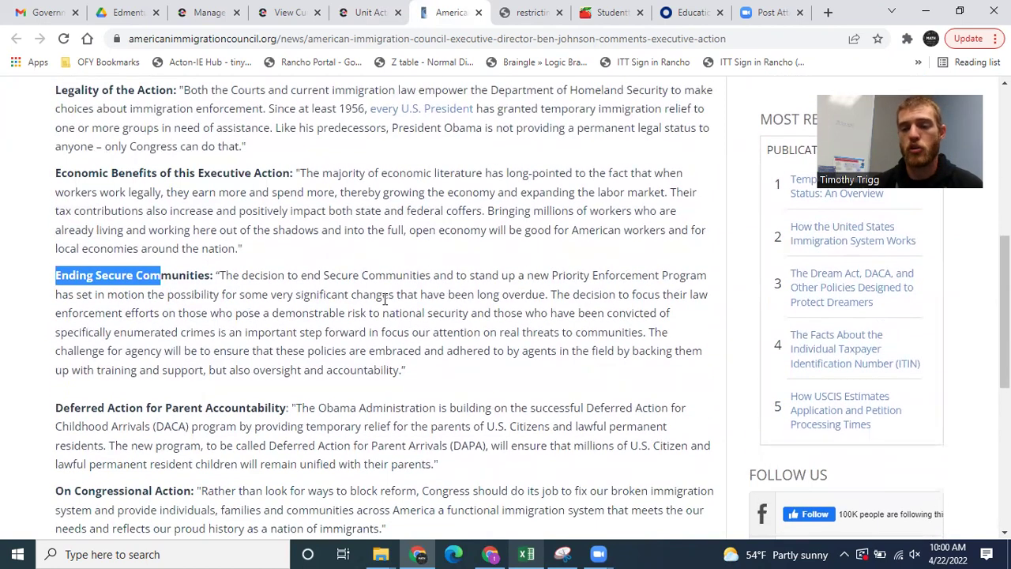
pyautogui.scroll(1, 385, 298)
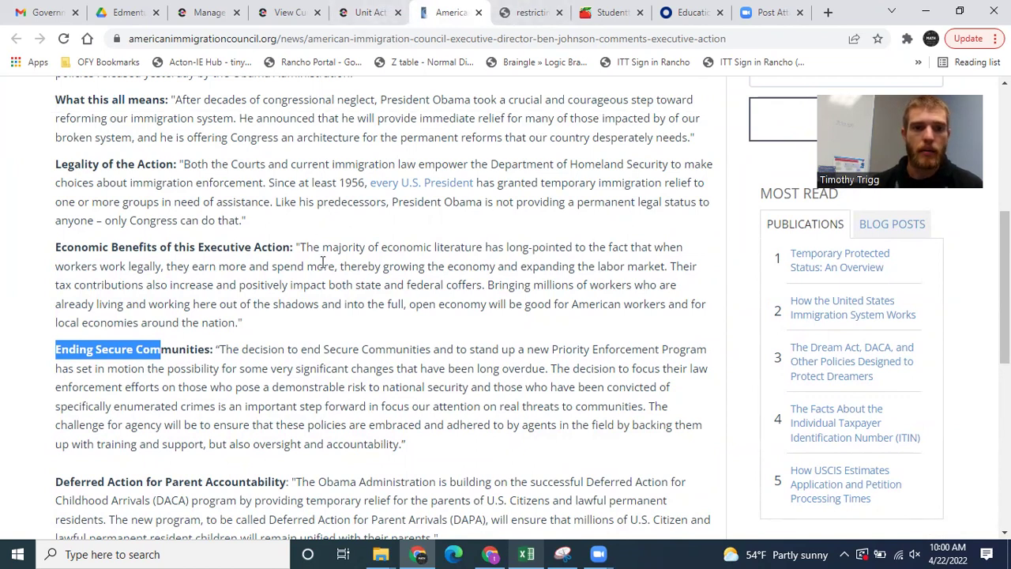
pyautogui.click(364, 15)
pyautogui.click(412, 383)
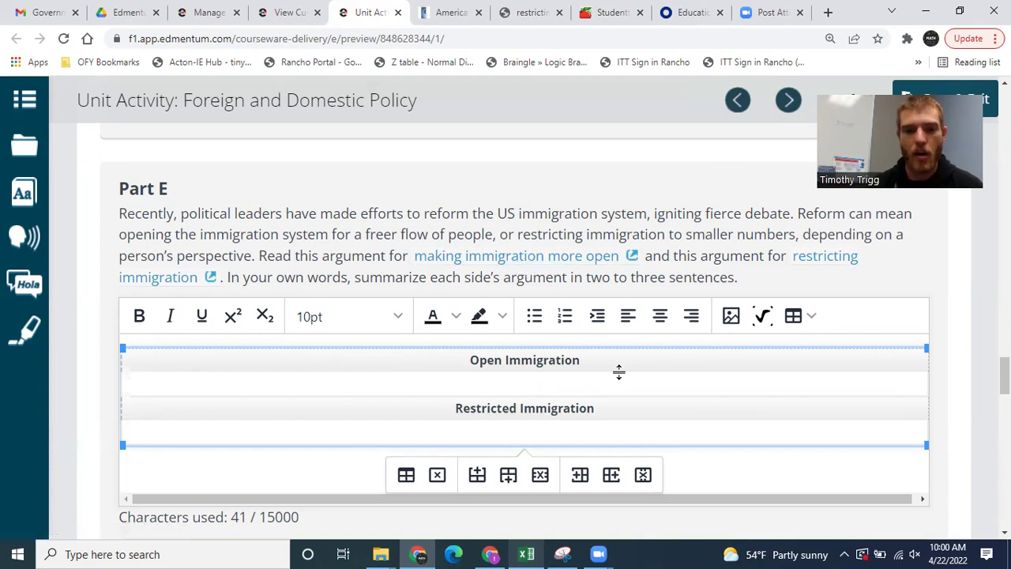
# Step: Switch to the "Downsides of High Immigration" article and examine its author's background, population projection and points on resources and cheap labor
pyautogui.click(531, 12)
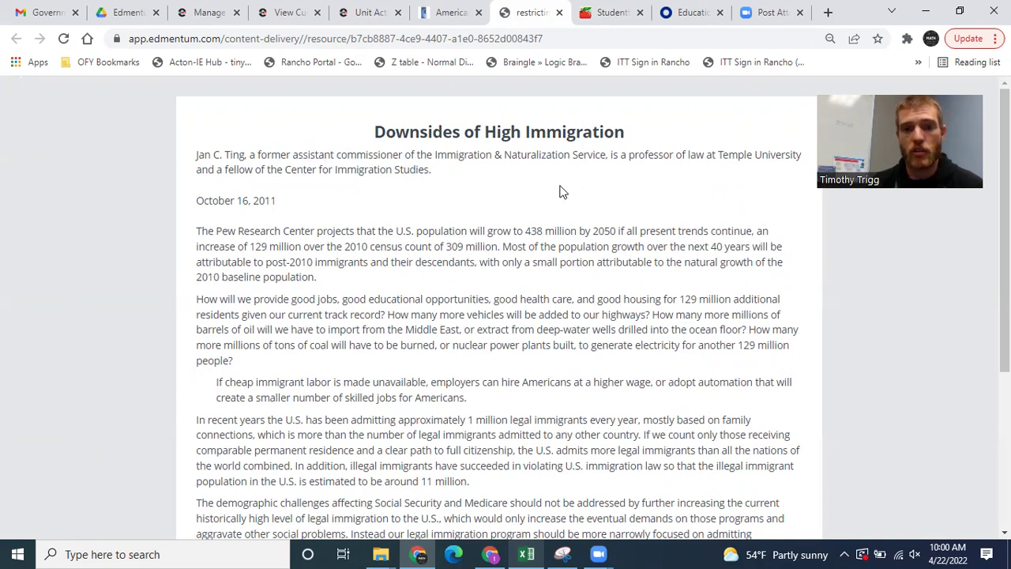
pyautogui.scroll(-1, 542, 204)
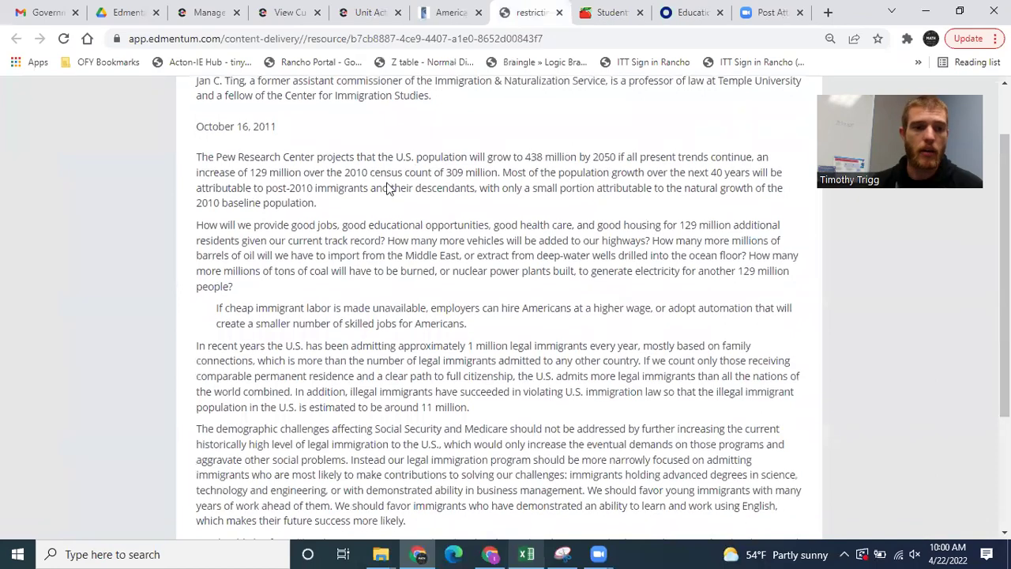
pyautogui.scroll(-1, 357, 238)
pyautogui.scroll(-1, 383, 260)
pyautogui.scroll(3, 398, 279)
pyautogui.scroll(-1, 352, 262)
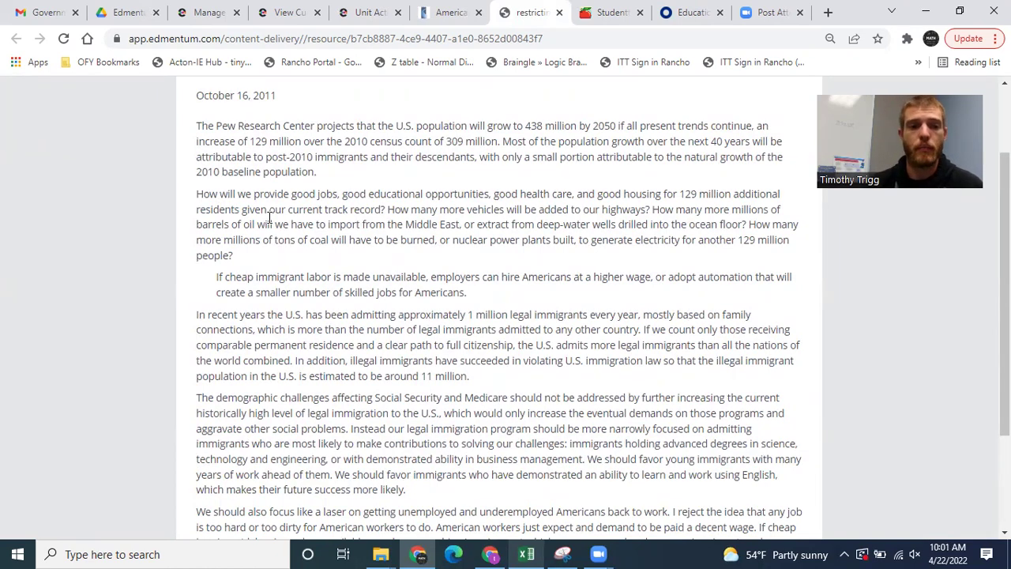
pyautogui.moveTo(239, 194)
pyautogui.mouseDown()
pyautogui.moveTo(475, 207)
pyautogui.moveTo(571, 194)
pyautogui.moveTo(767, 195)
pyautogui.mouseUp()
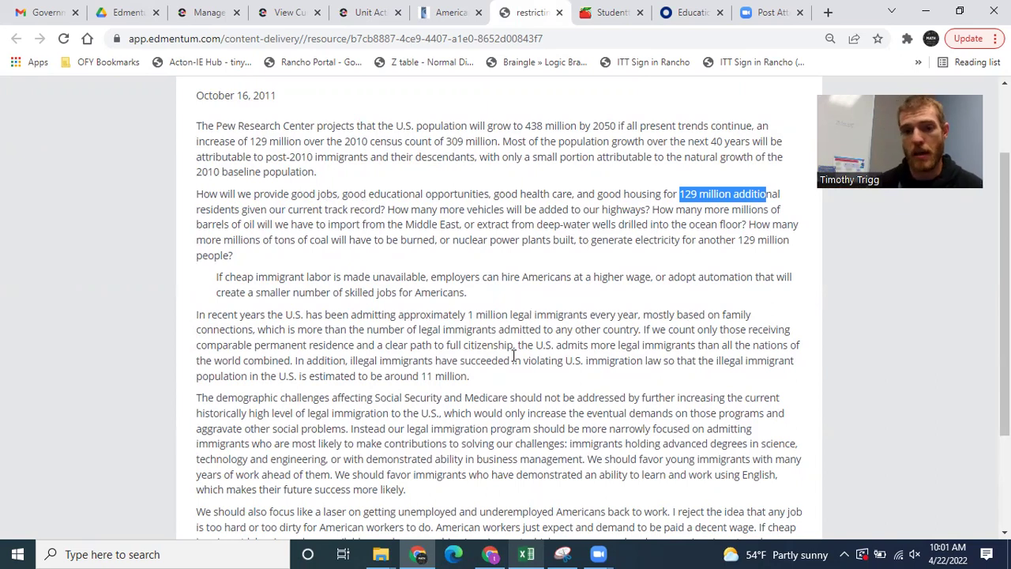
pyautogui.moveTo(218, 277); pyautogui.dragTo(463, 309)
pyautogui.click(362, 292)
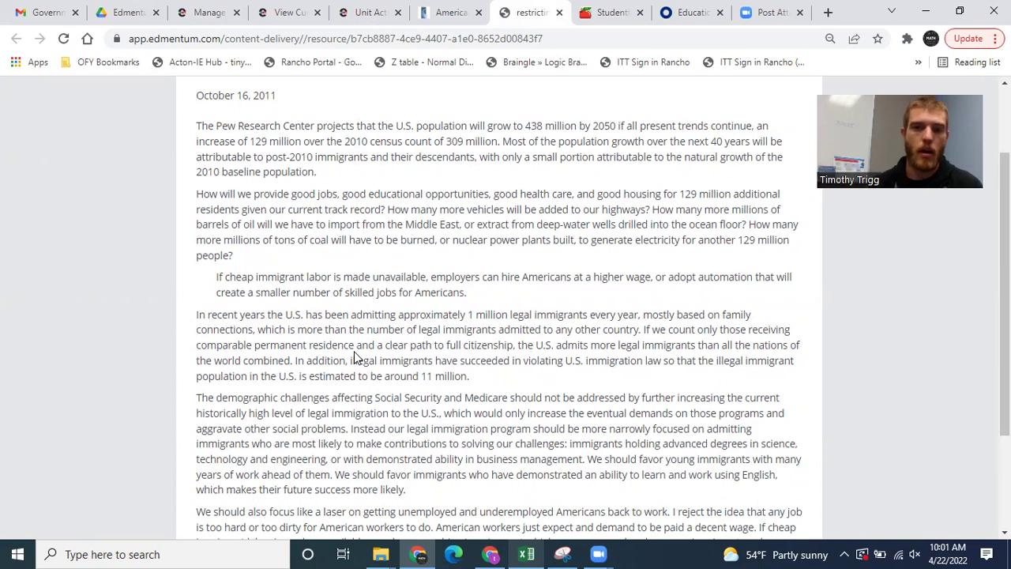
# Step: Examine the article's closing arguments on legal admissions, jobs and economic burdens, and return to the Restricted Immigration answer cell in Part E
pyautogui.scroll(-1, 438, 340)
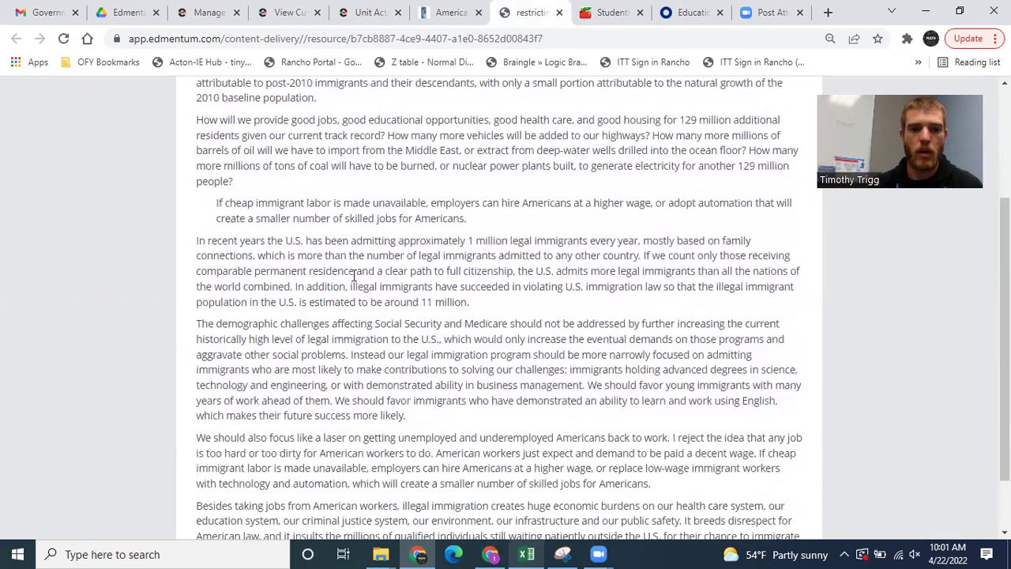
pyautogui.scroll(-1, 387, 347)
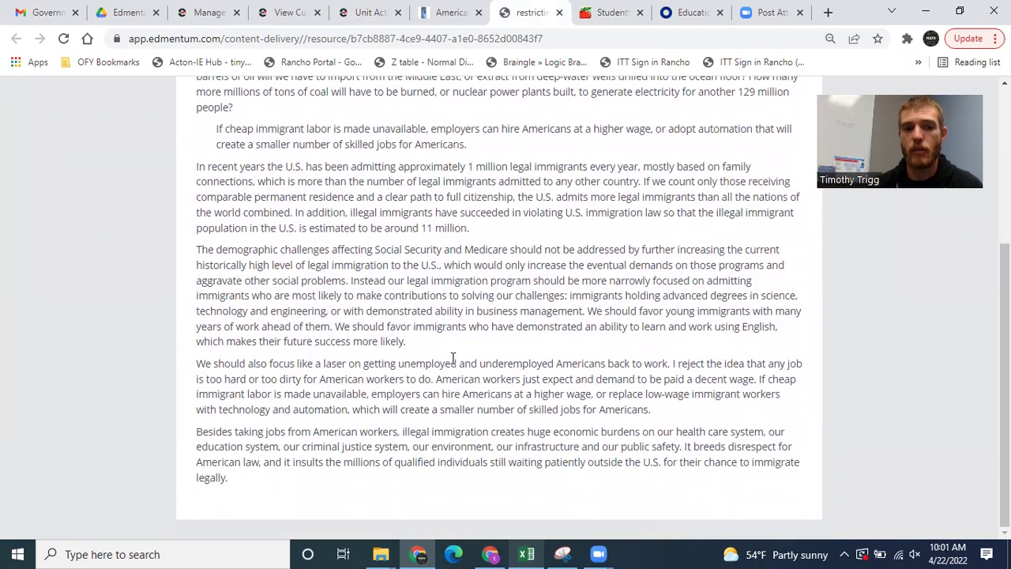
pyautogui.click(370, 12)
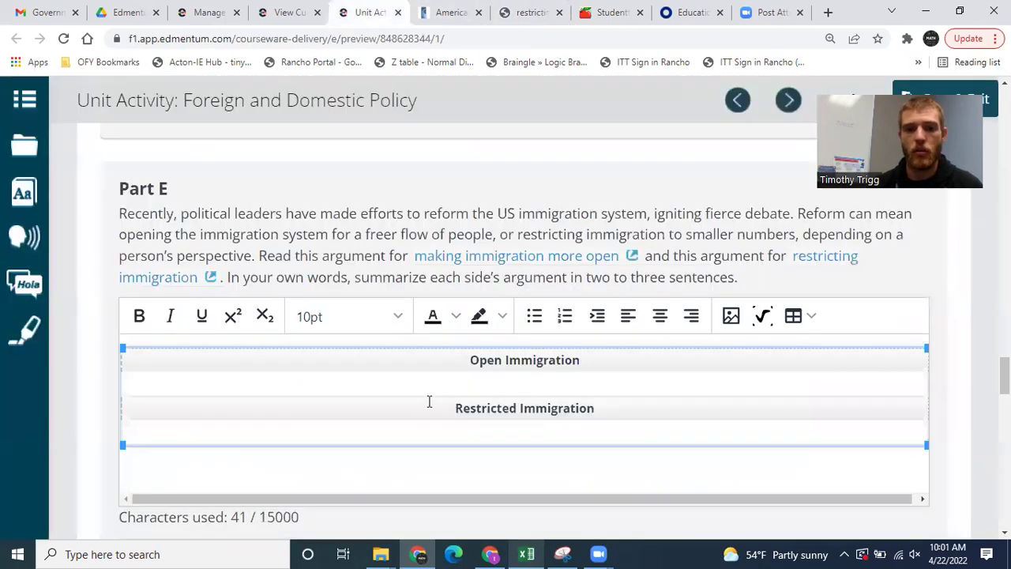
pyautogui.click(420, 432)
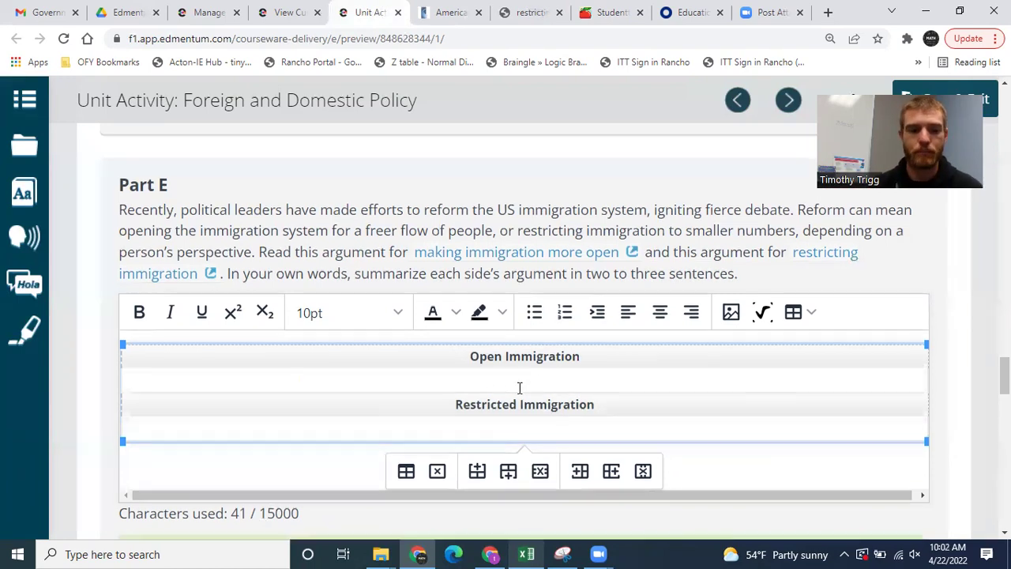
# Step: Review the 250-word immigration essay assignment and the source questions under Gather sources in its Process section
pyautogui.scroll(-8, 519, 388)
pyautogui.scroll(-4, 528, 425)
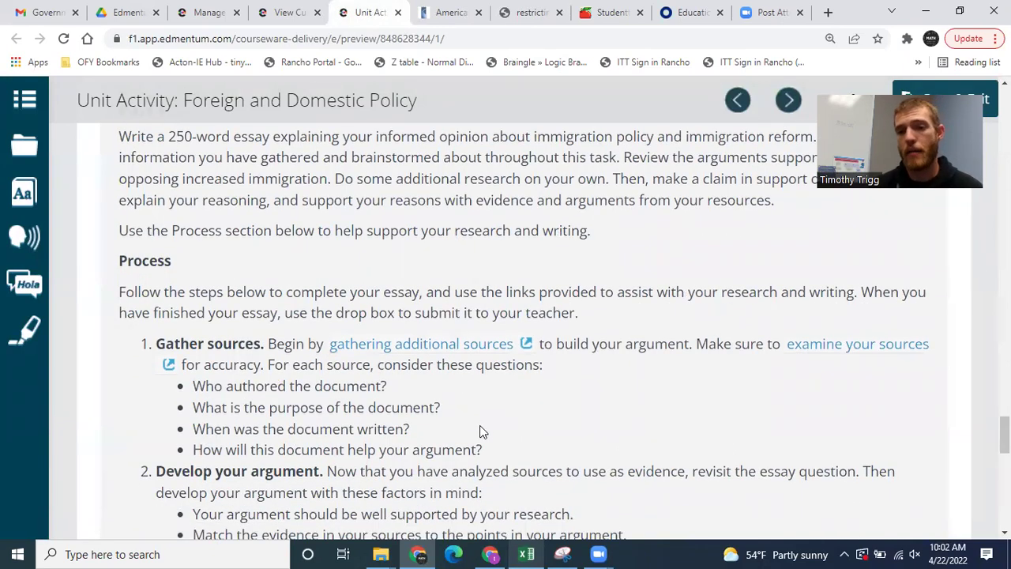
pyautogui.scroll(-1, 478, 430)
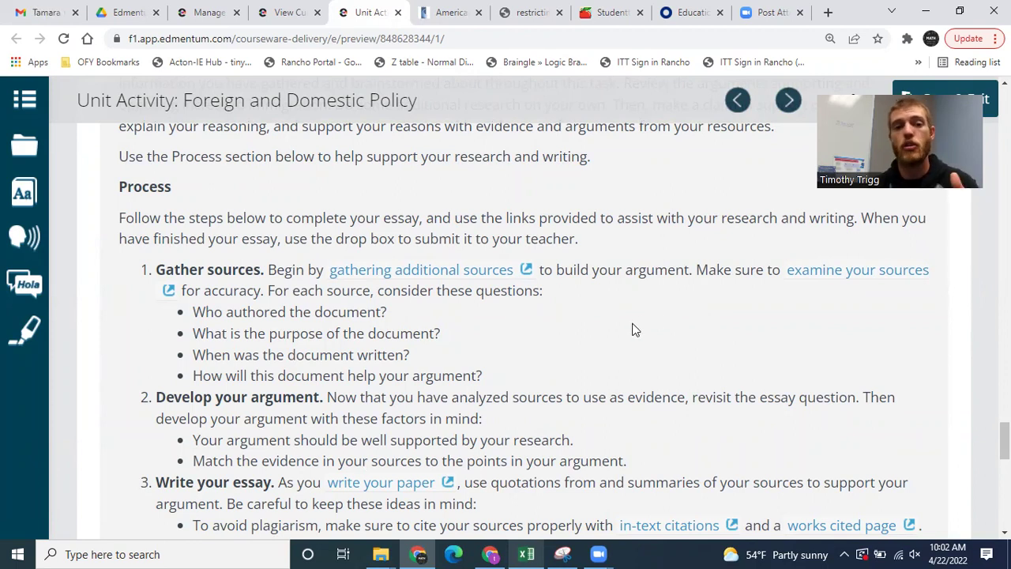
# Step: Revisit the American Immigration Council press release and the restricting-immigration article as essay sources, and return to the unit activity
pyautogui.click(451, 13)
pyautogui.click(374, 13)
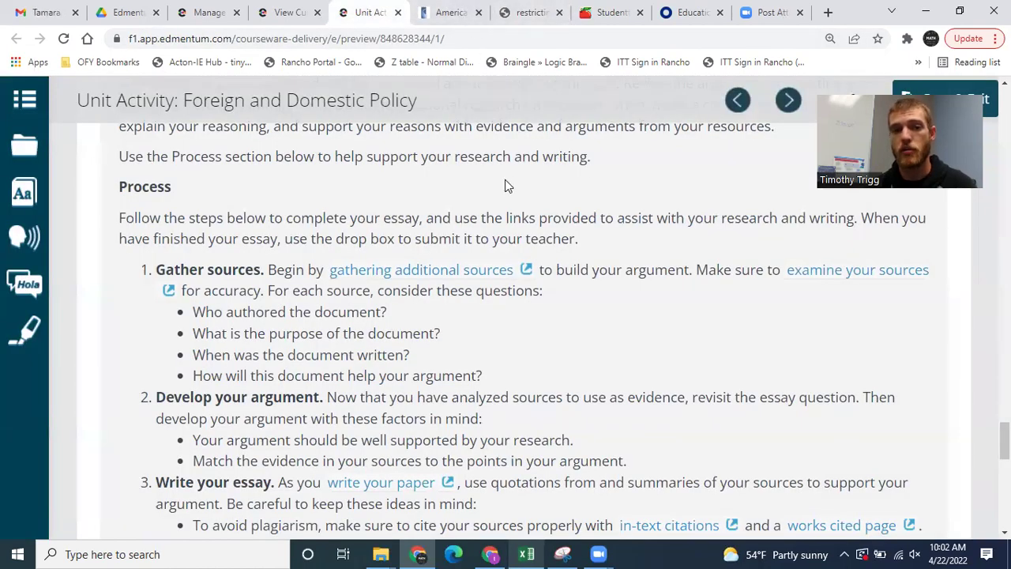
pyautogui.click(447, 14)
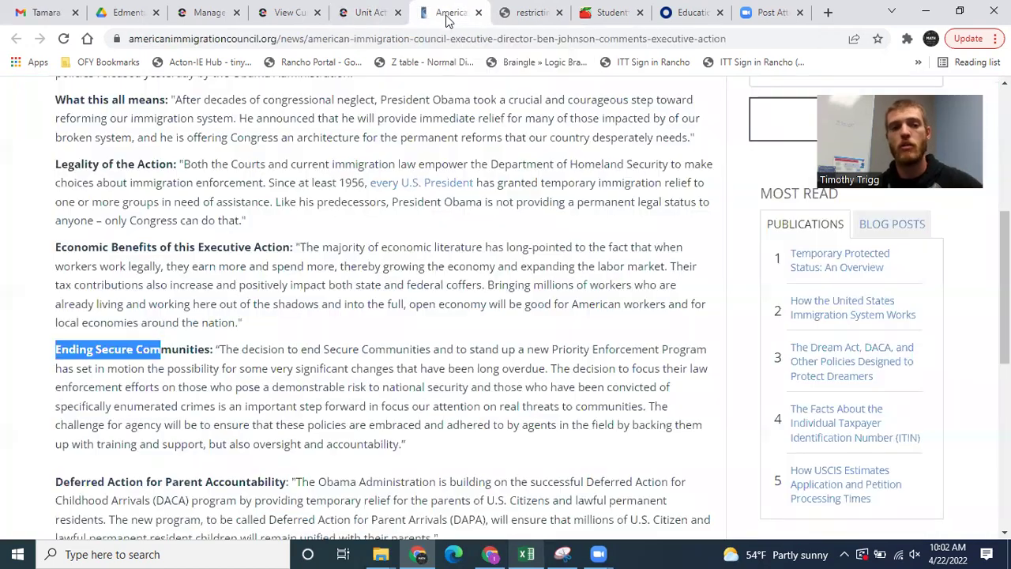
pyautogui.scroll(3, 409, 304)
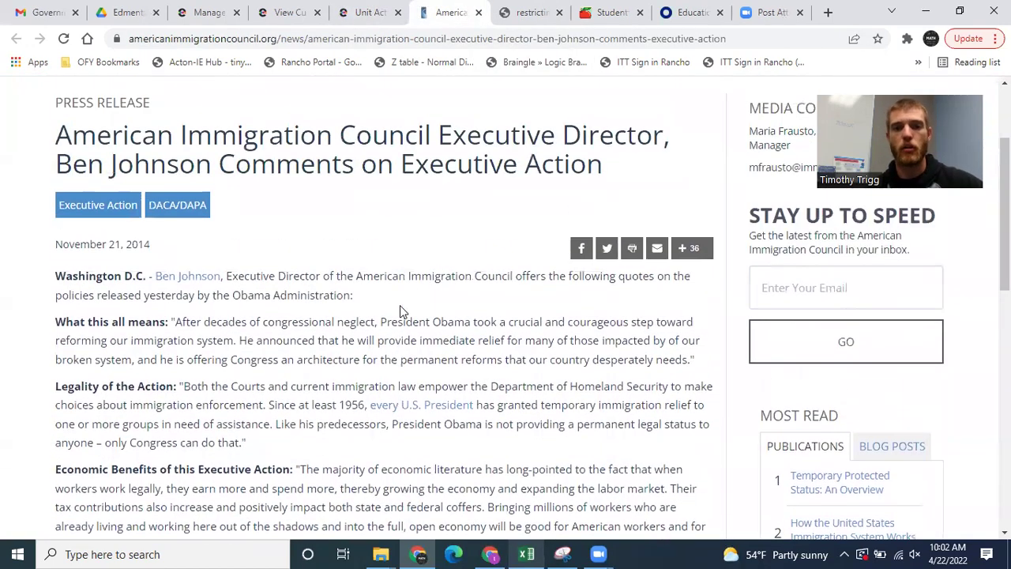
pyautogui.click(521, 12)
pyautogui.scroll(2, 513, 295)
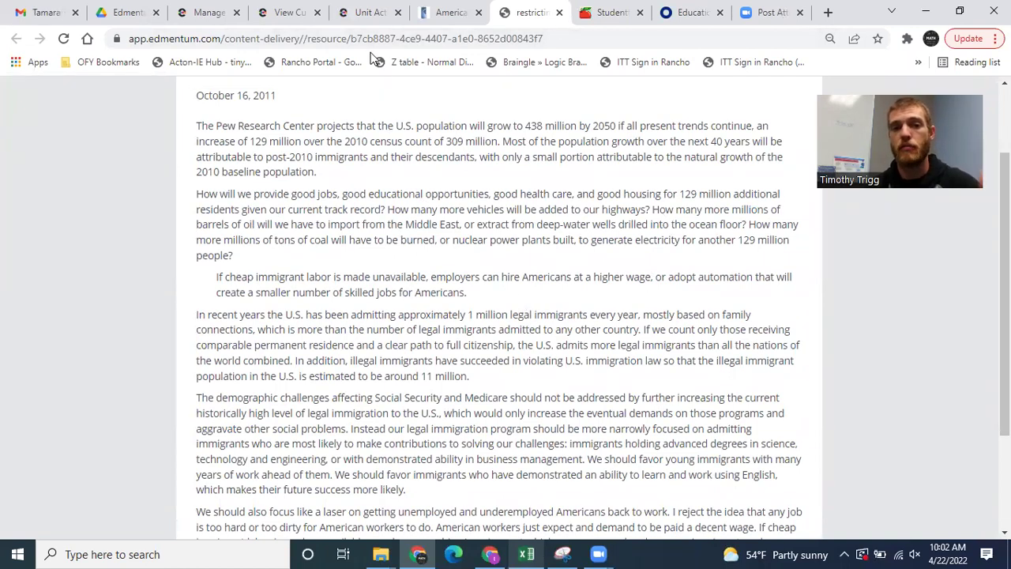
pyautogui.click(366, 11)
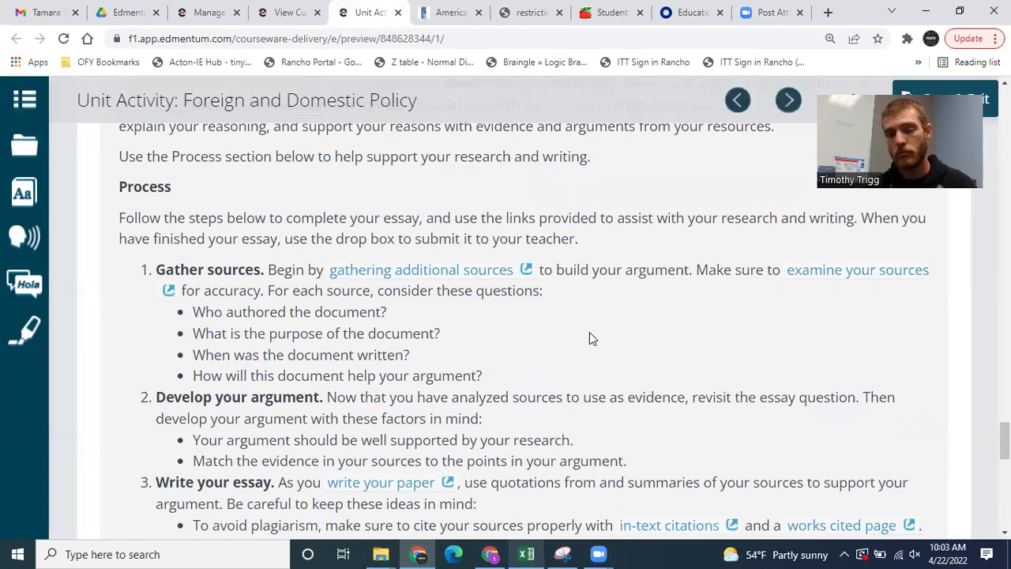
# Step: Review the Develop your argument and Write your essay guidelines, and place the cursor in the empty essay answer box
pyautogui.scroll(-1, 589, 338)
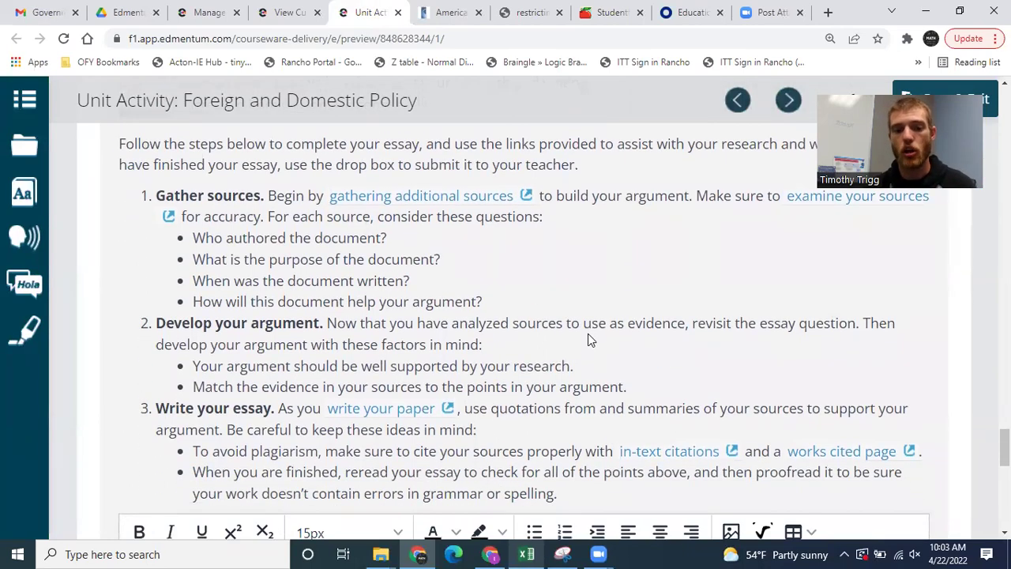
pyautogui.scroll(-1, 588, 339)
pyautogui.scroll(-1, 588, 338)
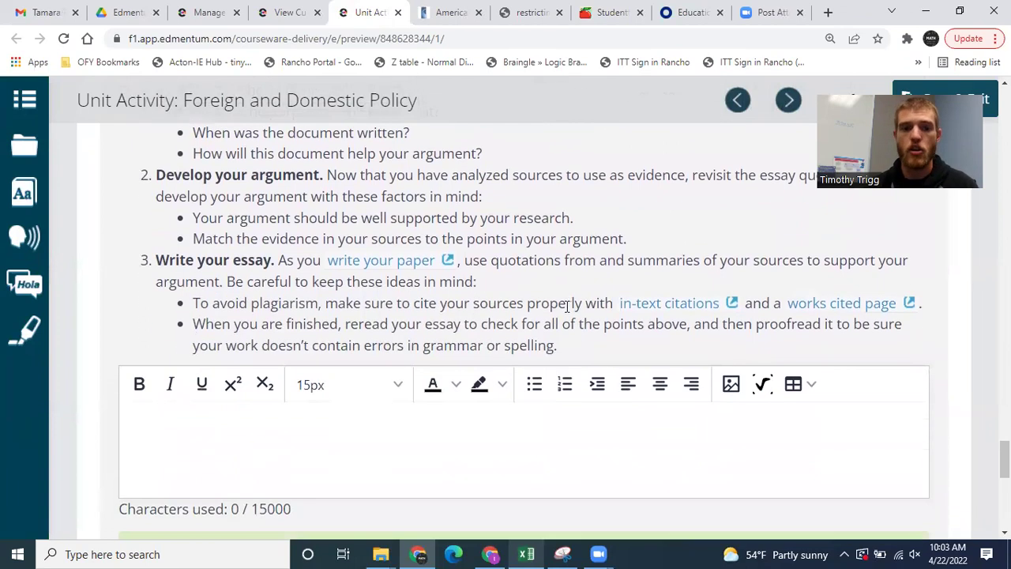
pyautogui.scroll(-1, 356, 374)
pyautogui.click(354, 356)
pyautogui.scroll(1, 567, 247)
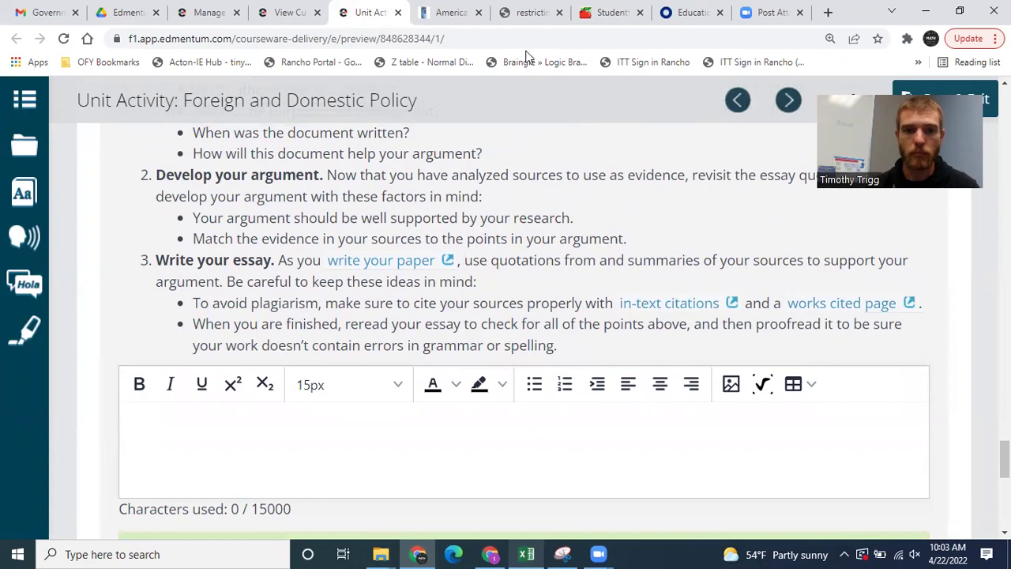
# Step: Recheck the headings of both source articles, place the restricting-immigration tab directly after the unit activity tab, and return to the essay
pyautogui.click(531, 11)
pyautogui.scroll(2, 481, 226)
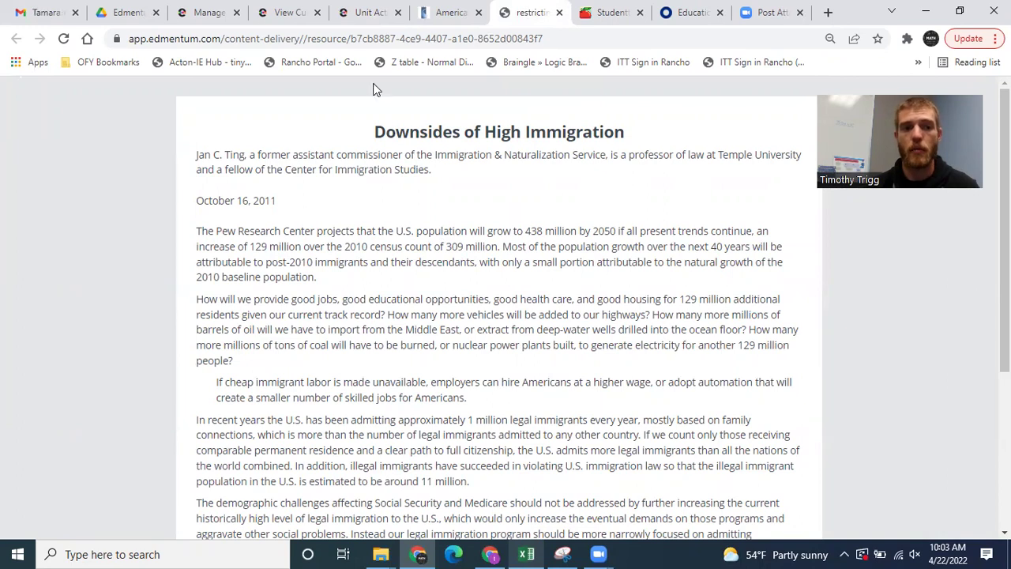
pyautogui.click(442, 8)
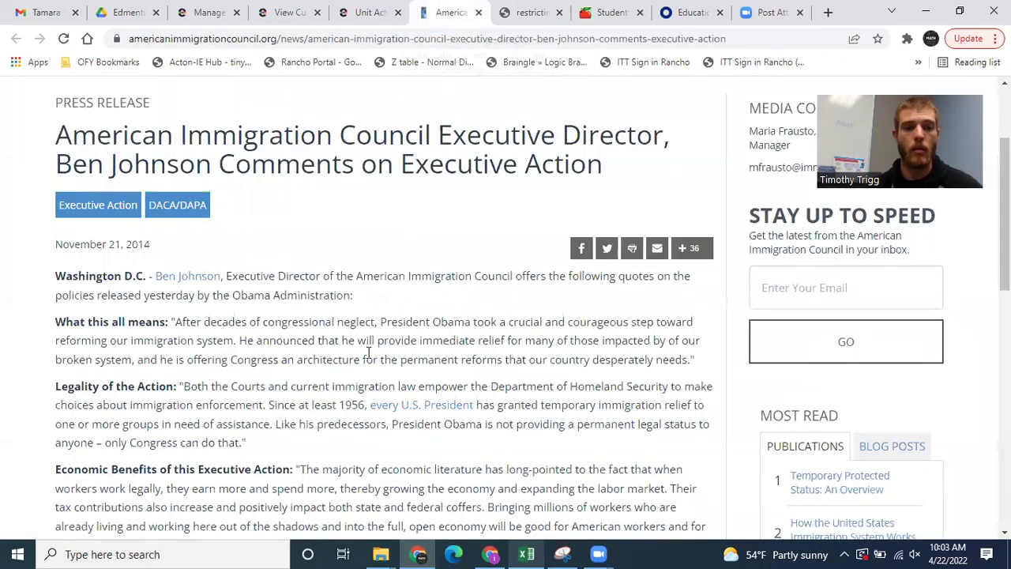
pyautogui.moveTo(535, 8); pyautogui.dragTo(456, 10)
pyautogui.click(369, 12)
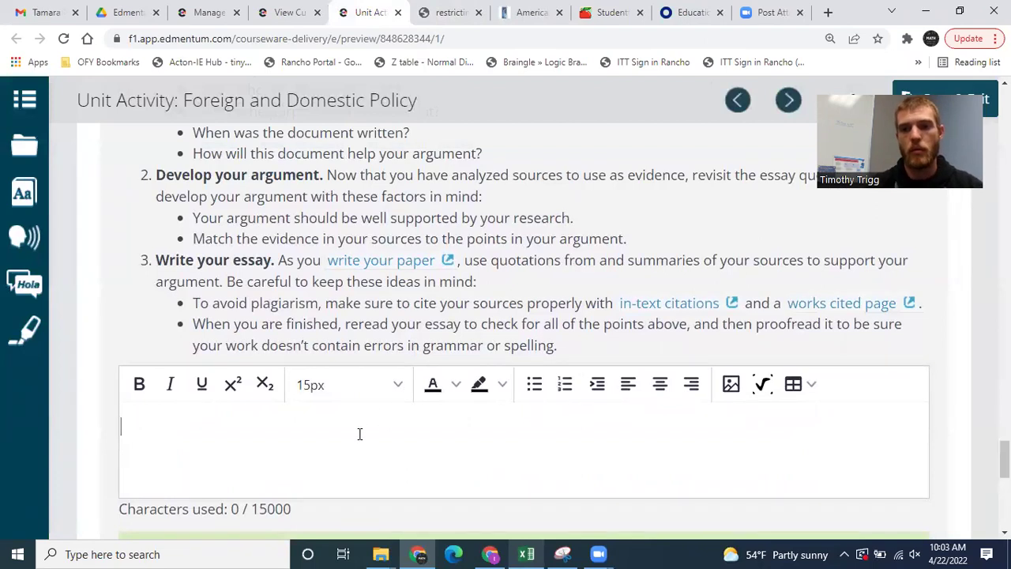
# Step: Enter the filler line "sndo;fn;oanvnanvin" and start a second essay paragraph with "According to", the restricting-immigration author's name, a comma and an opening quotation mark
pyautogui.write('sndo;fn;oanvnanvin')
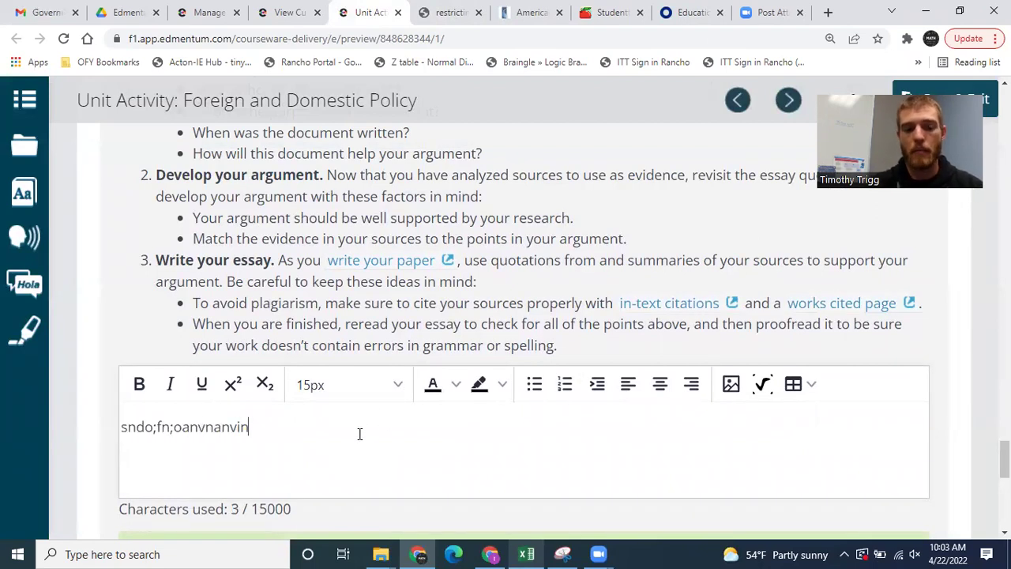
pyautogui.press('Return')
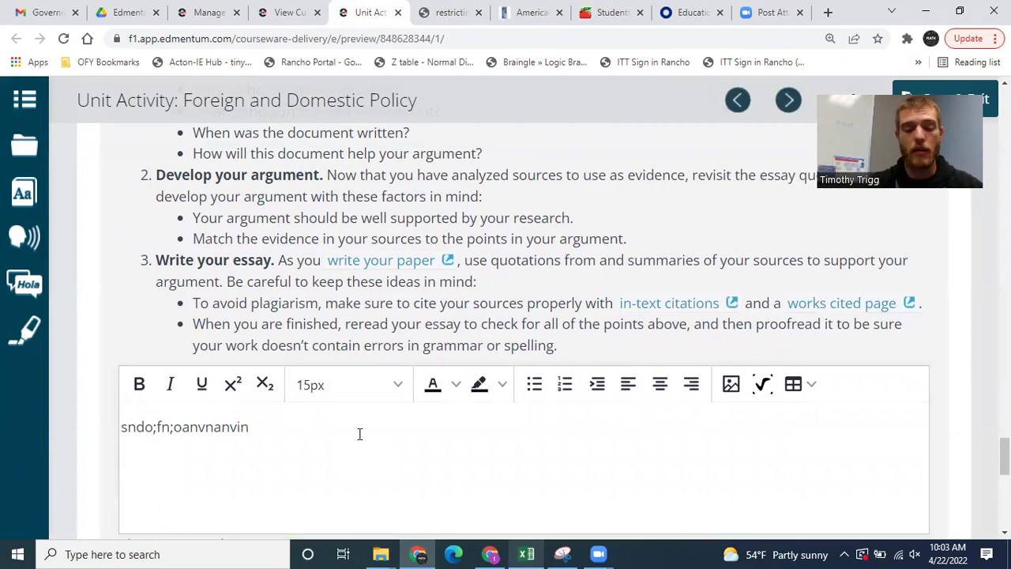
pyautogui.write('According to Jan Tin')
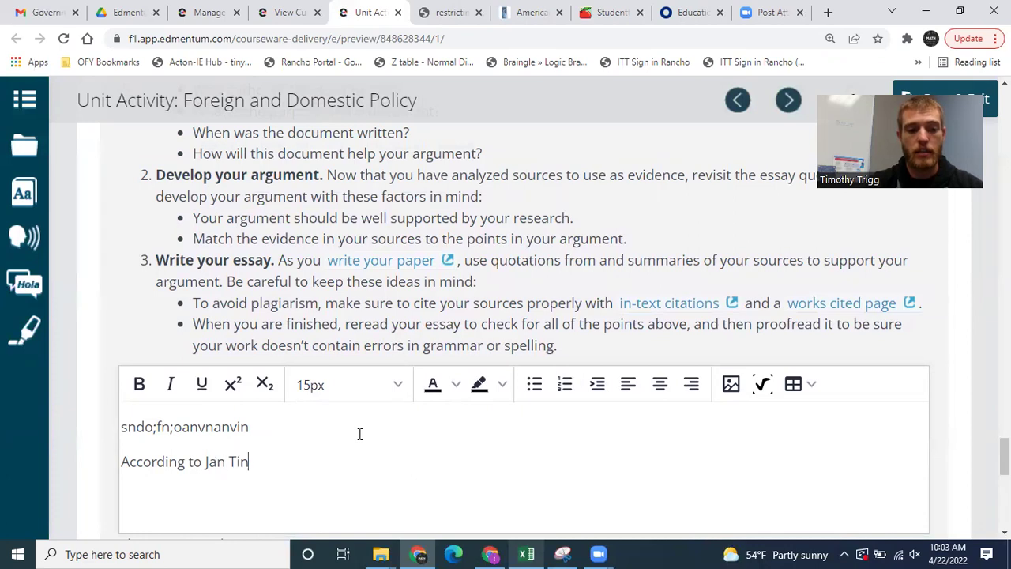
pyautogui.write('g')
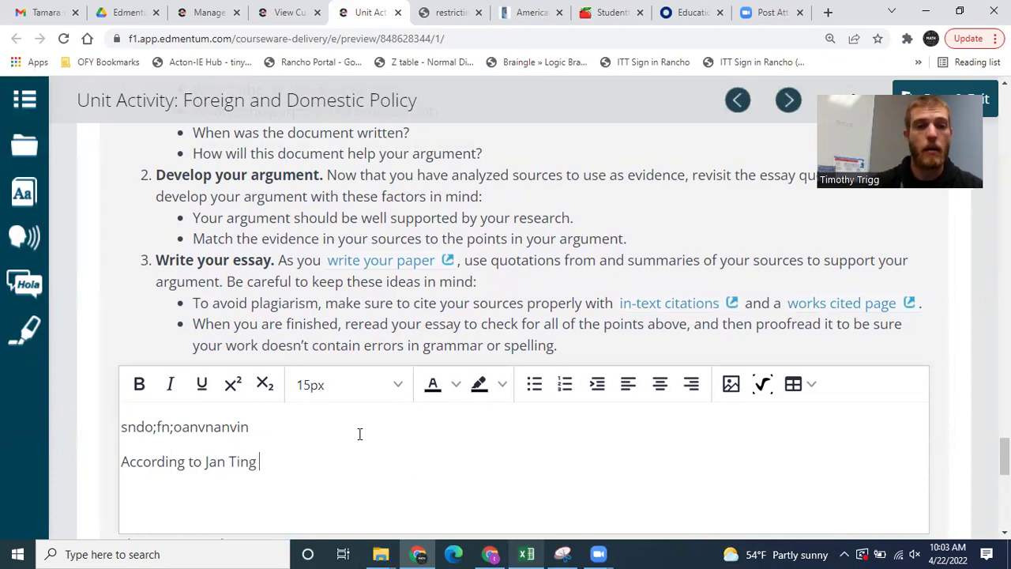
pyautogui.click(454, 11)
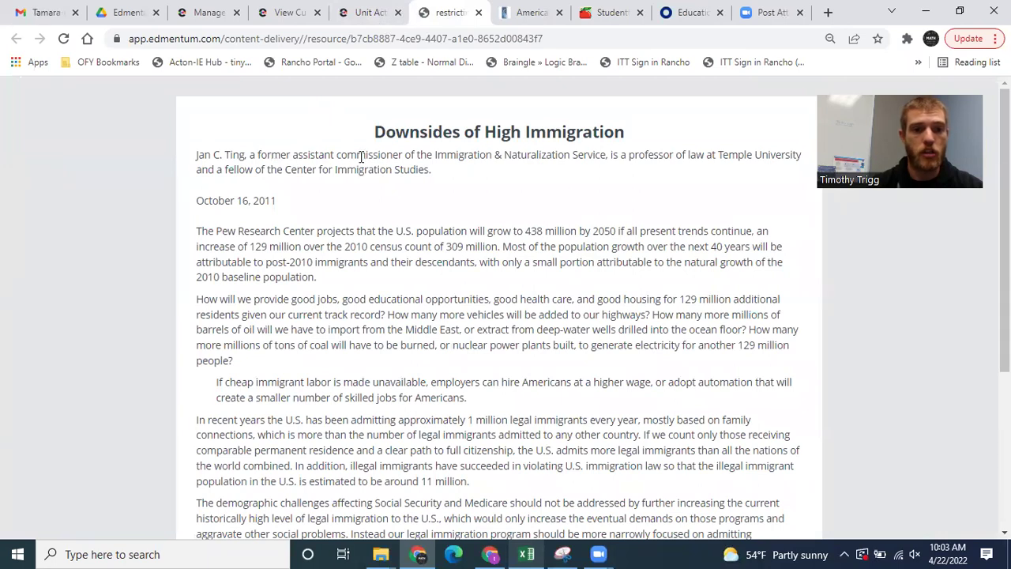
pyautogui.click(368, 12)
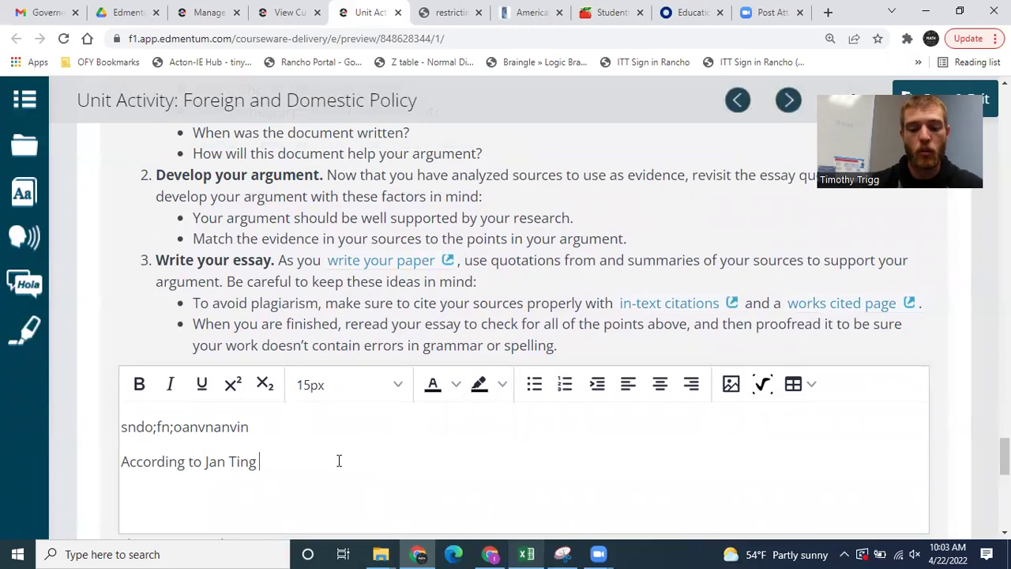
pyautogui.write(', "')
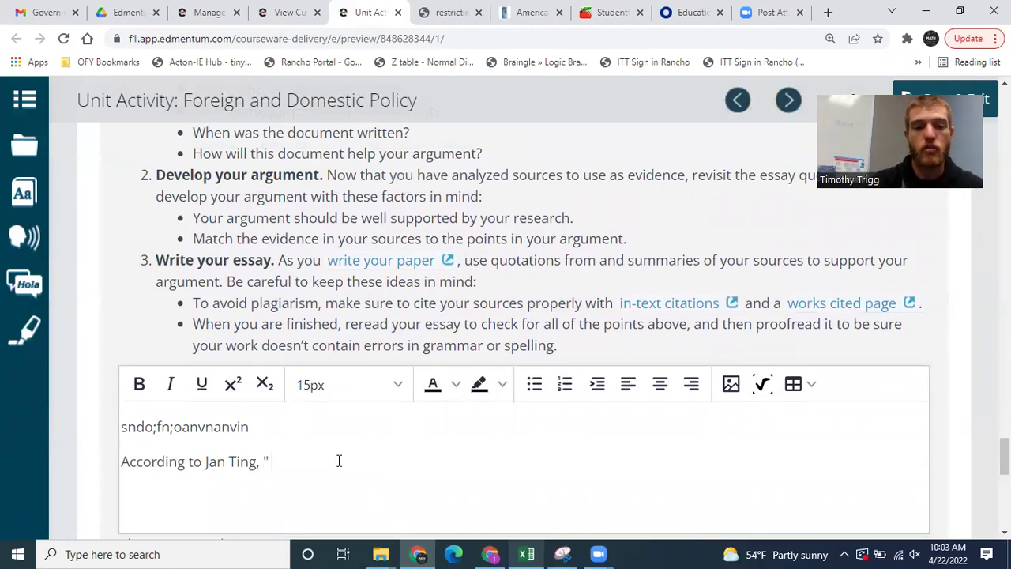
# Step: Copy the passage from "the U.S. population will grow" through "309 million. Mos" from the article into the essay quotation and add a closing quotation mark
pyautogui.click(452, 12)
pyautogui.moveTo(376, 232); pyautogui.dragTo(521, 245)
pyautogui.hotkey('ctrl', 'c')
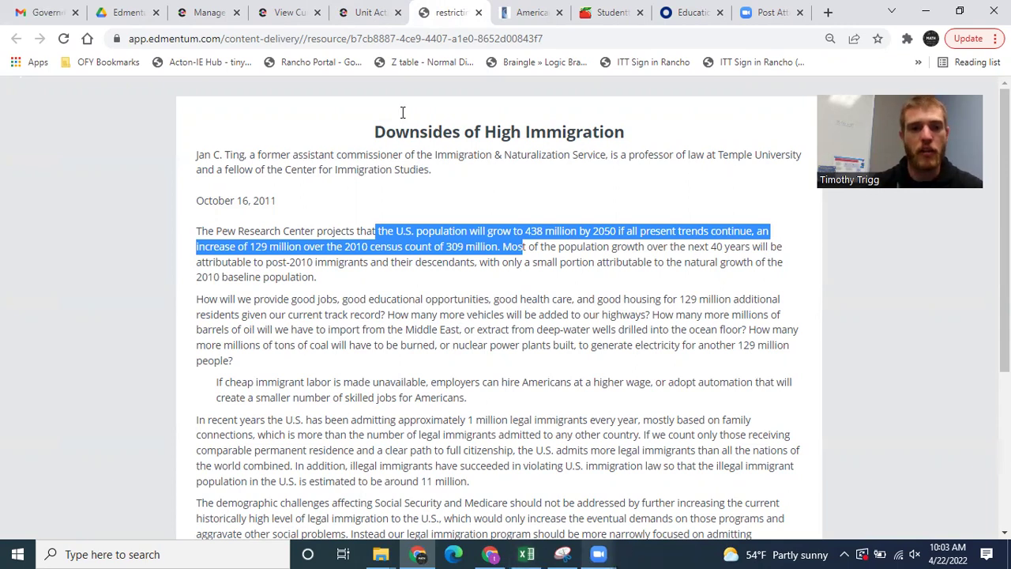
pyautogui.click(369, 12)
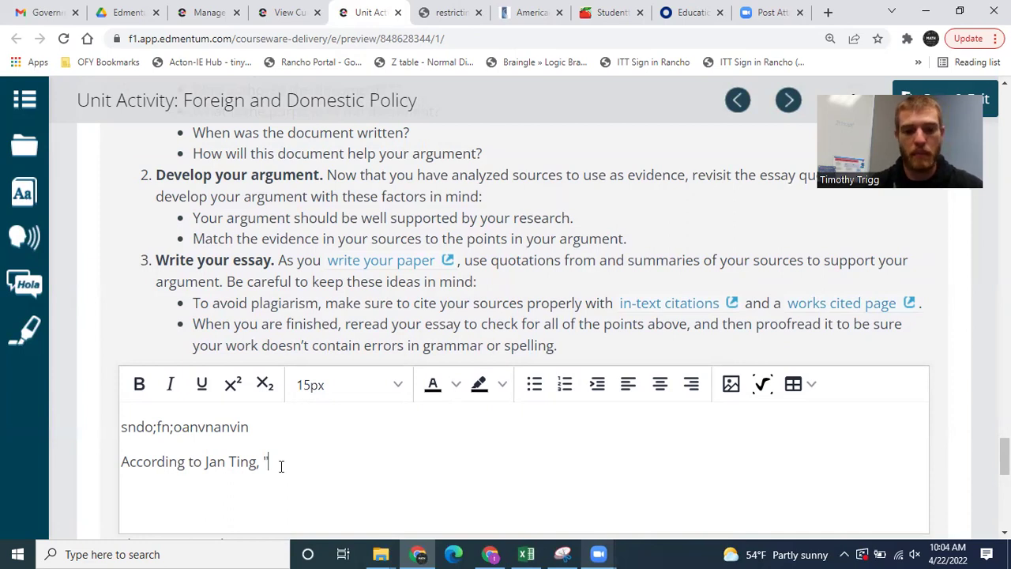
pyautogui.hotkey('ctrl', 'v')
pyautogui.write('"')
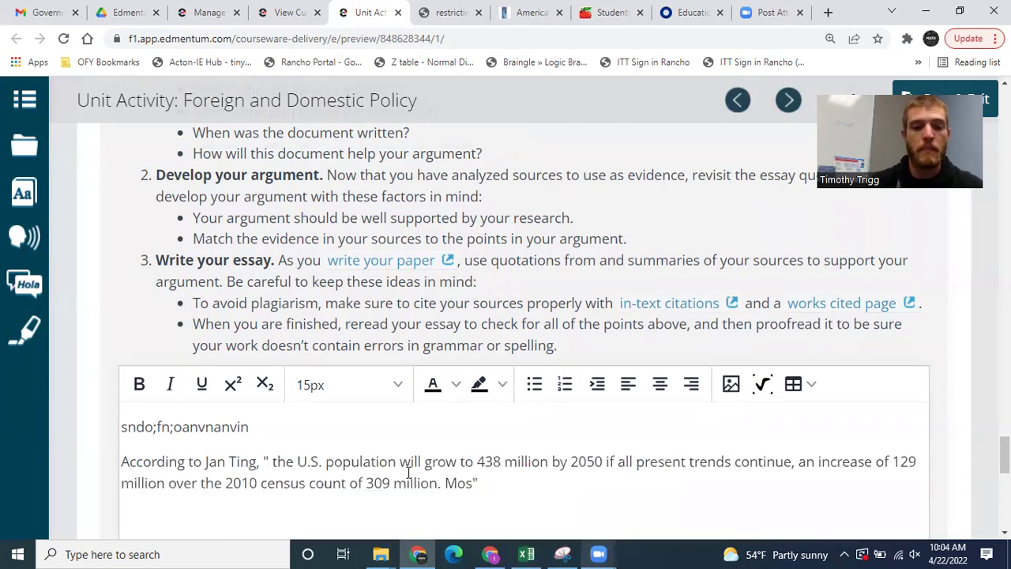
pyautogui.scroll(-1, 409, 473)
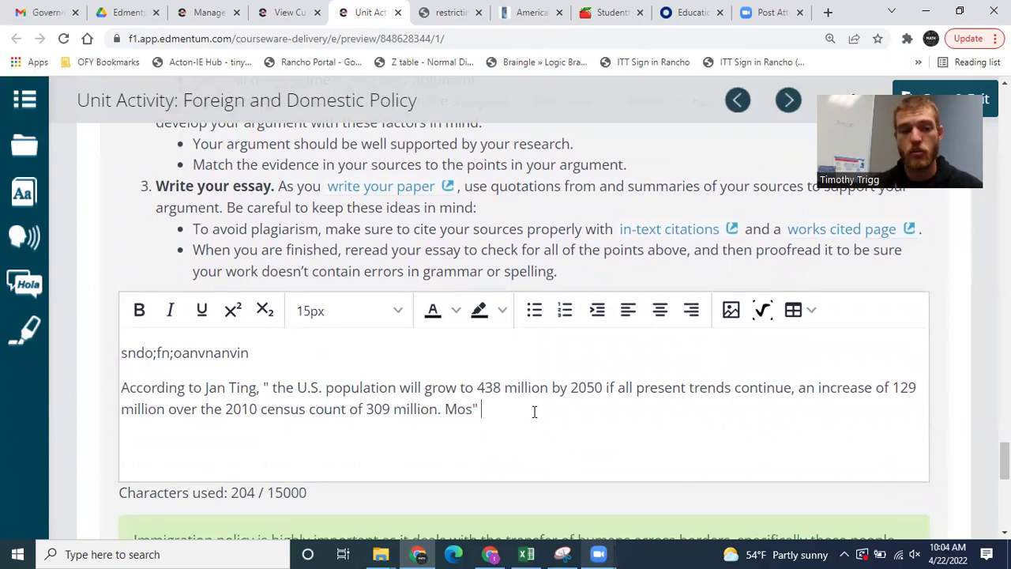
pyautogui.moveTo(206, 387); pyautogui.dragTo(250, 387)
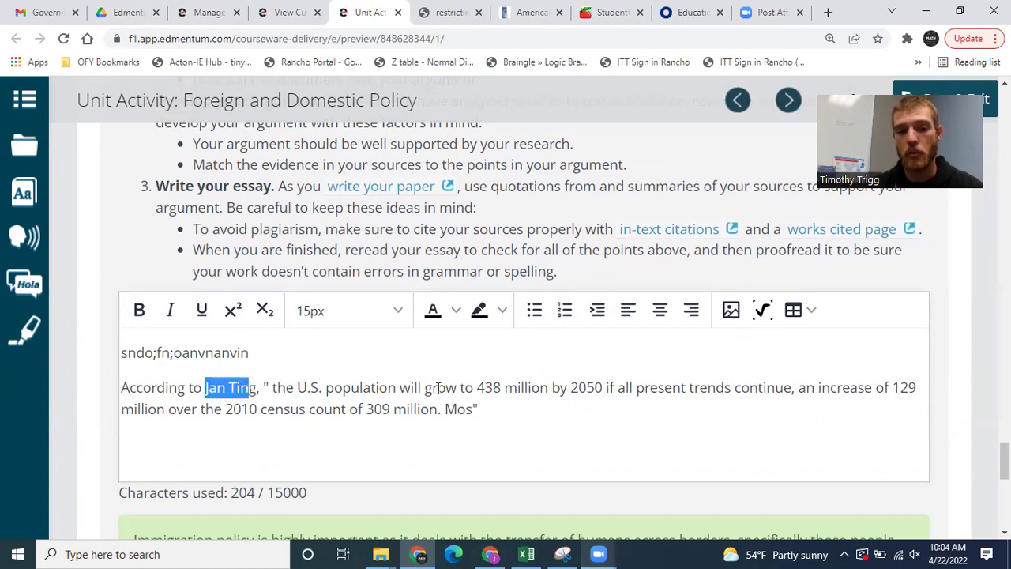
pyautogui.click(496, 409)
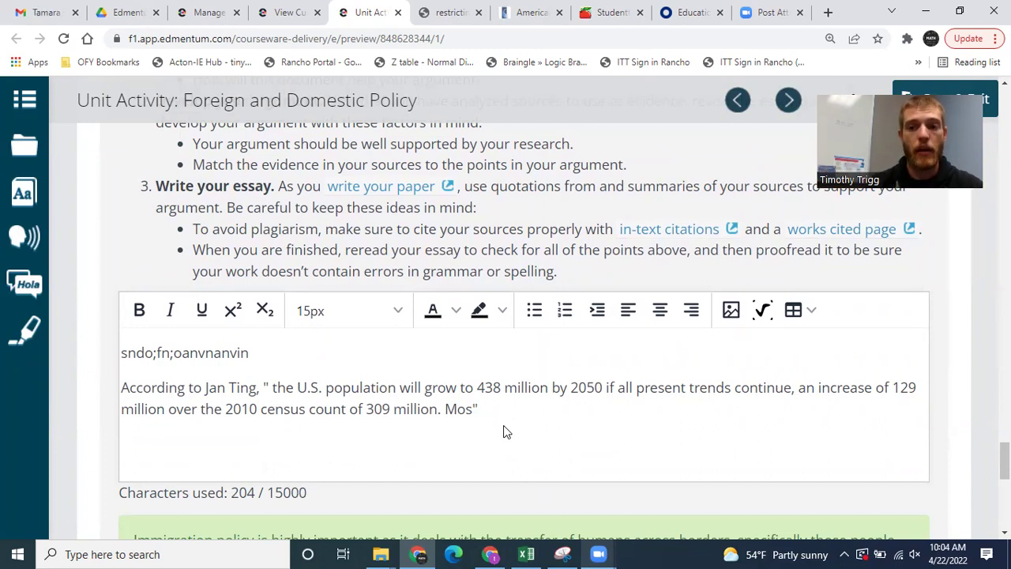
# Step: Below the quotation, leave a blank line and add the citation template: Author. "Title of article". Publisher, date. Link
pyautogui.press('Return')
pyautogui.press('Return')
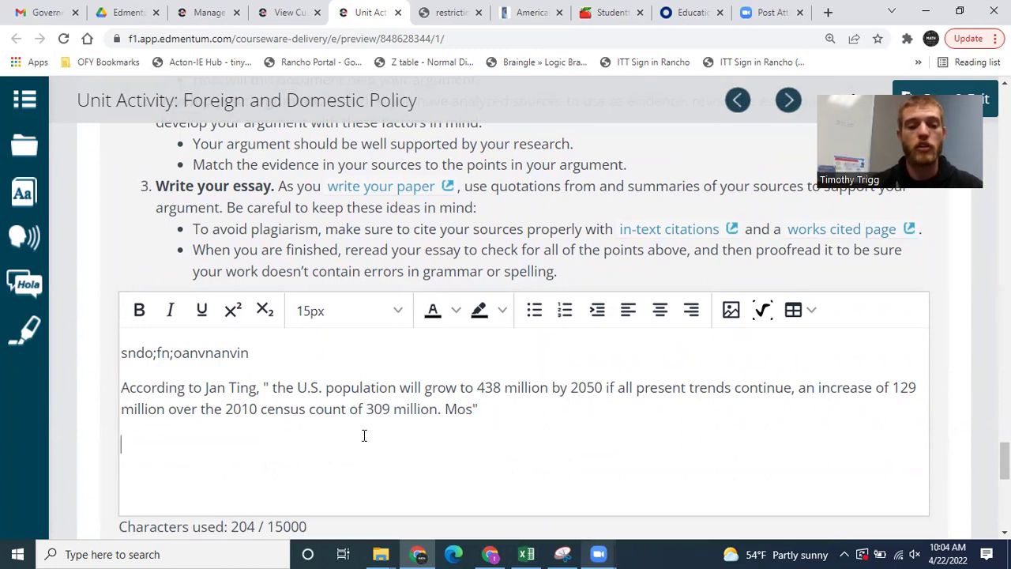
pyautogui.scroll(-1, 419, 413)
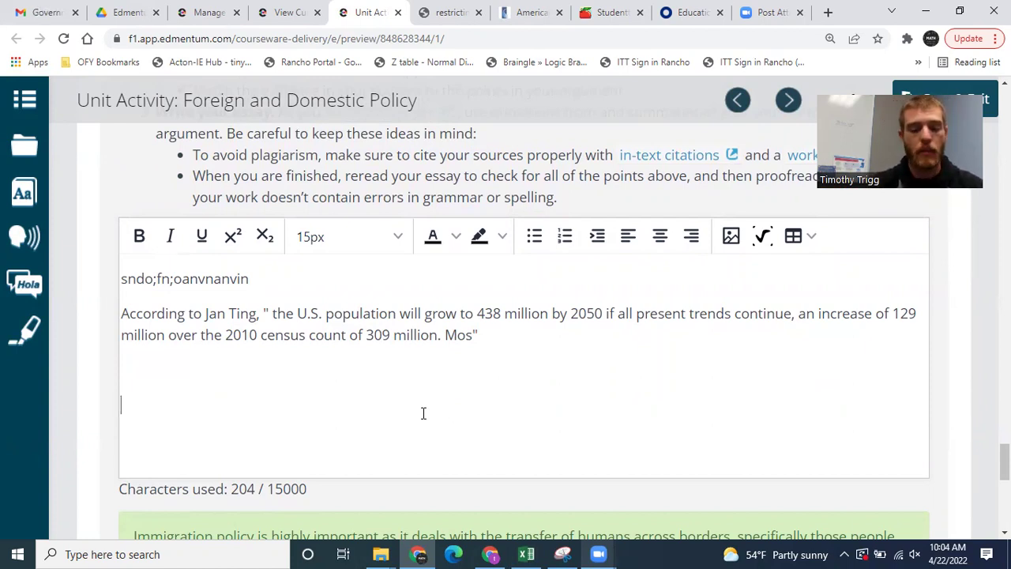
pyautogui.write('uthor.')
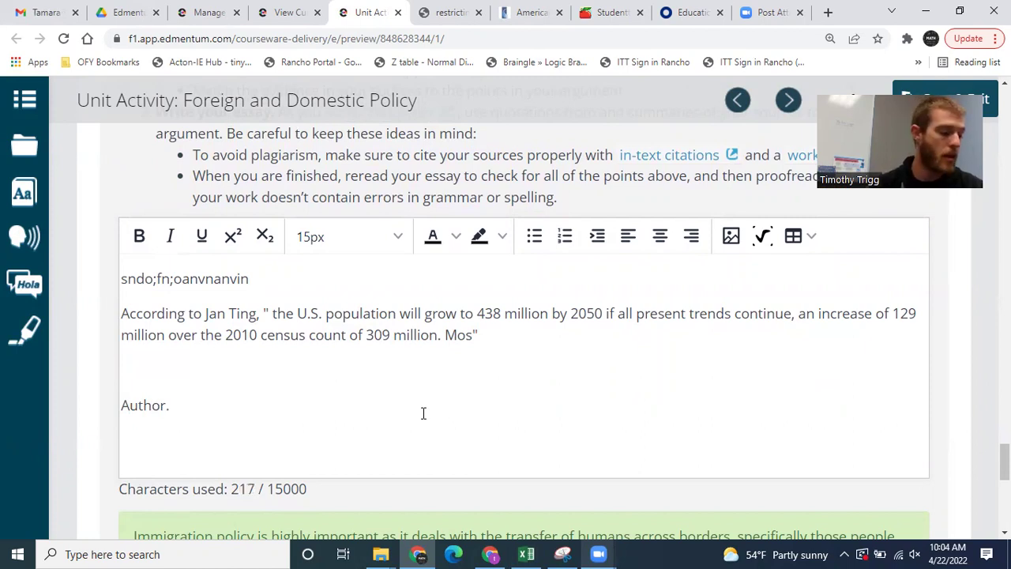
pyautogui.write(' "Ti')
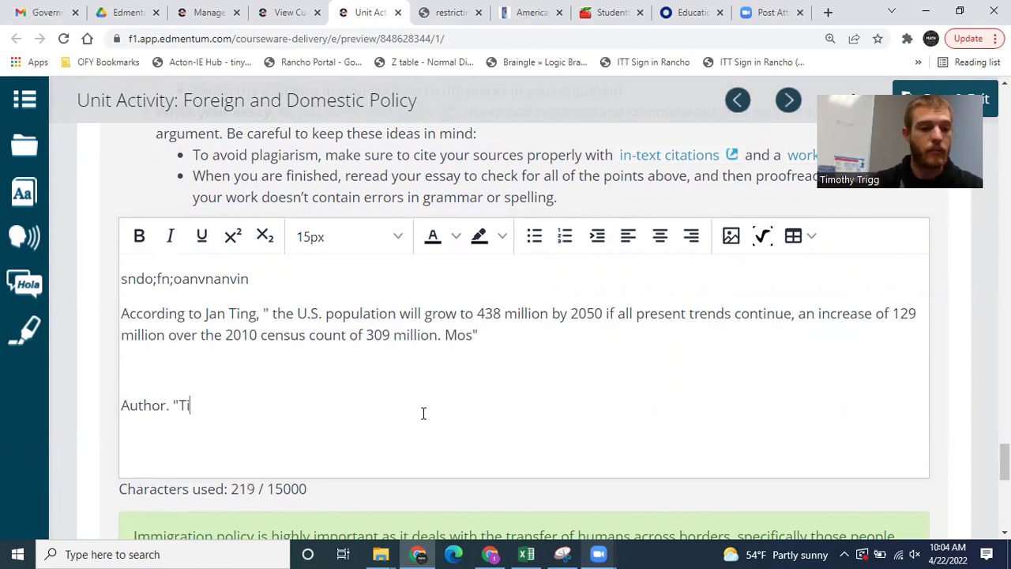
pyautogui.write('tle of article"')
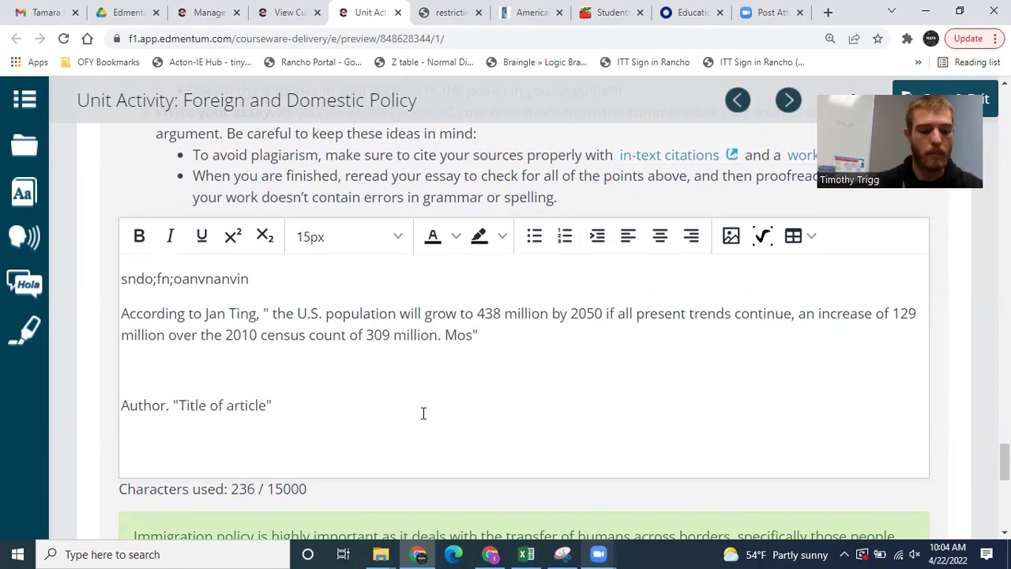
pyautogui.write('. ')
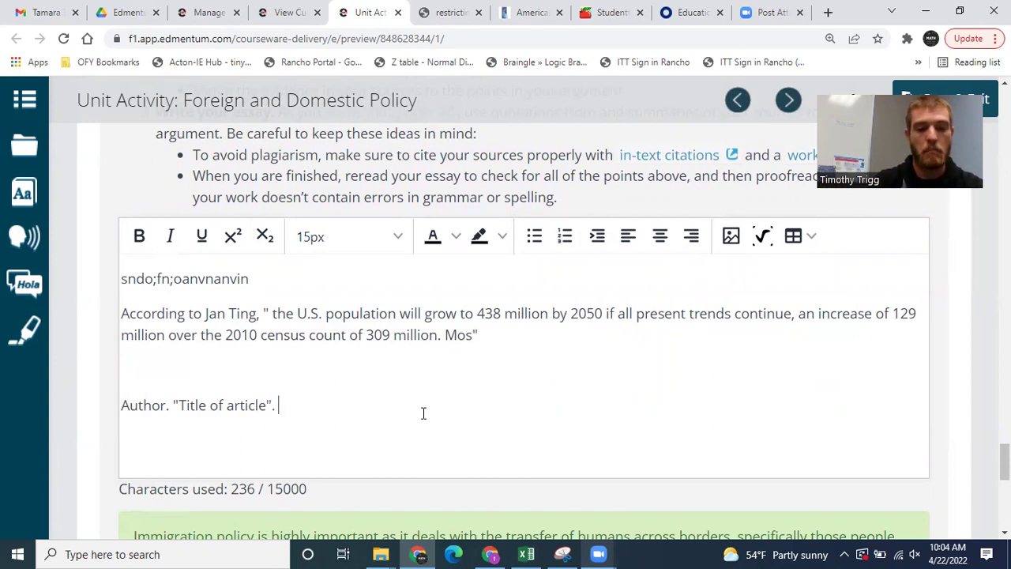
pyautogui.write('Publisher, date')
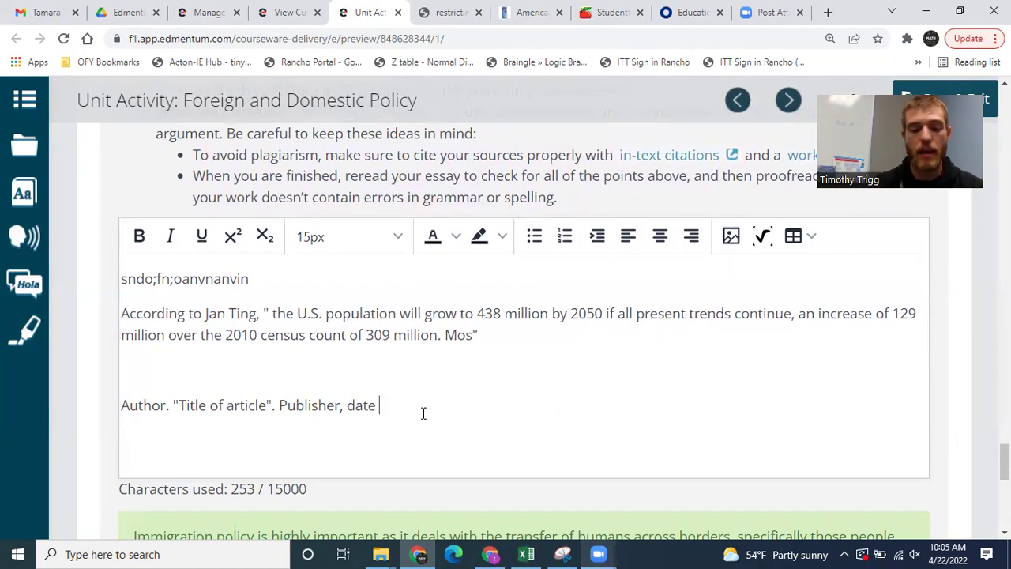
pyautogui.write('.  Link')
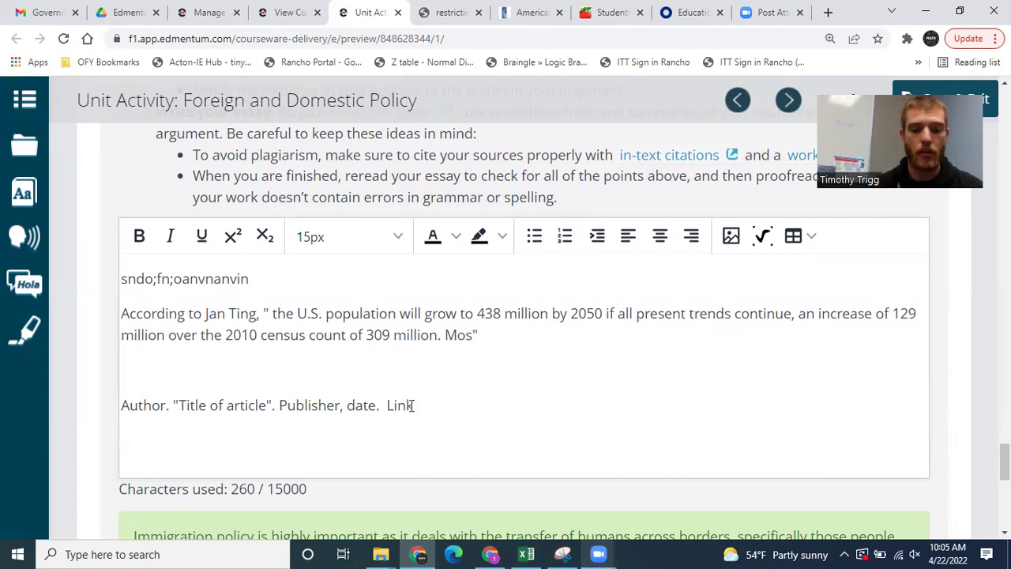
# Step: Start a citation entry under the template with the article author's name and the quoted title "Downsides of high immigration", each followed by a period
pyautogui.press('Return')
pyautogui.write('Jan C')
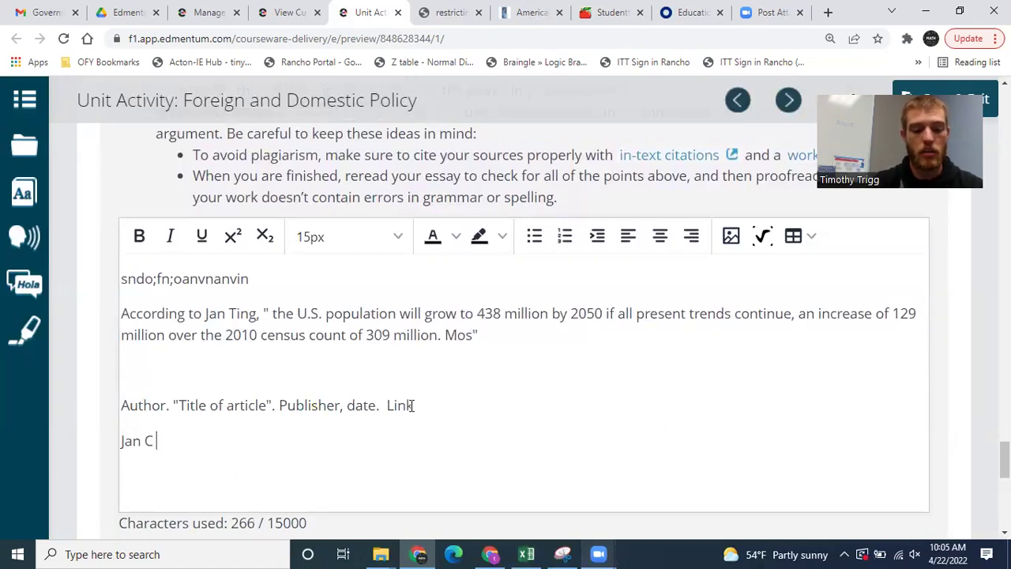
pyautogui.write(' Ting.')
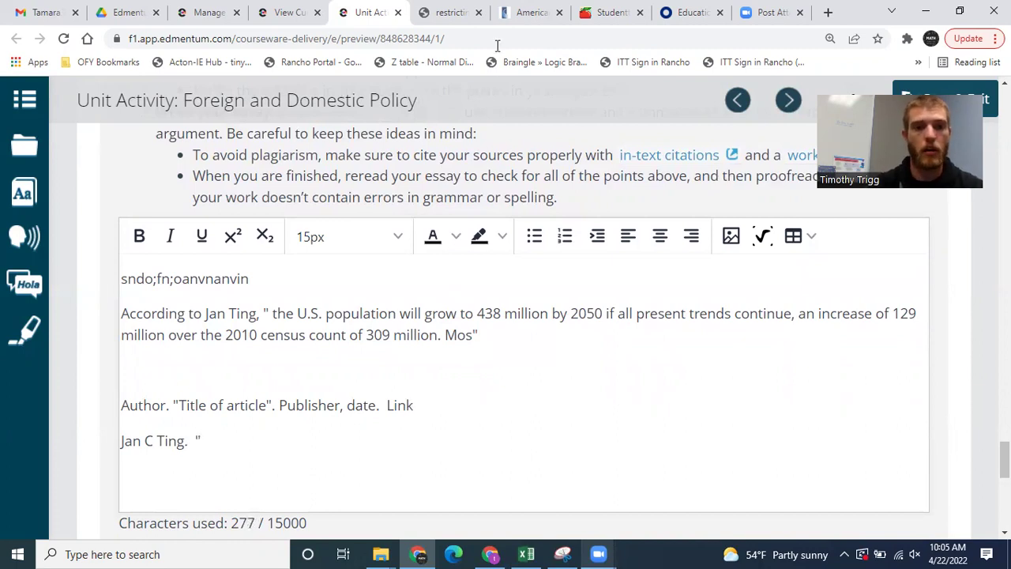
pyautogui.click(450, 12)
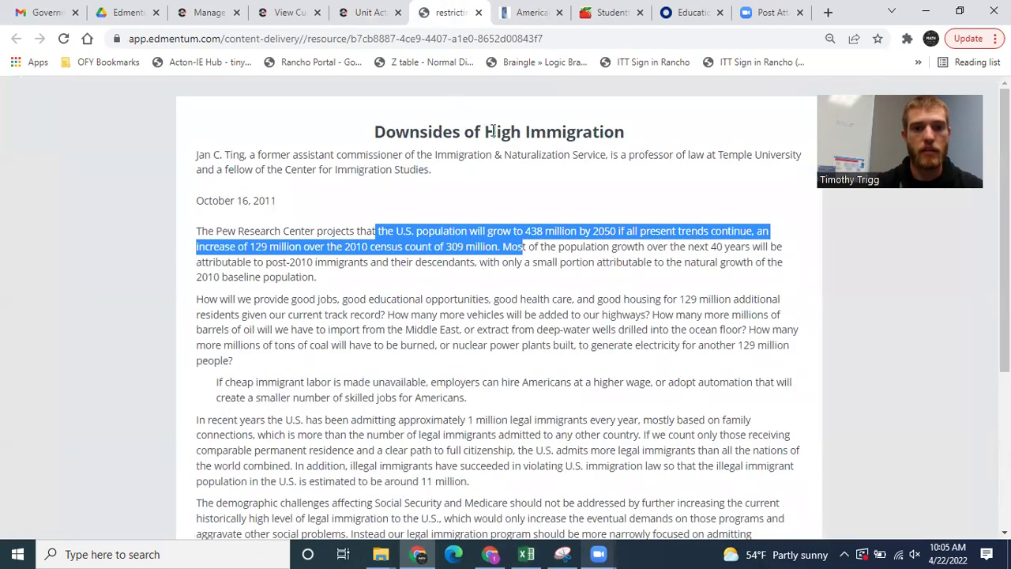
pyautogui.click(363, 11)
pyautogui.write('"Downsides of high i')
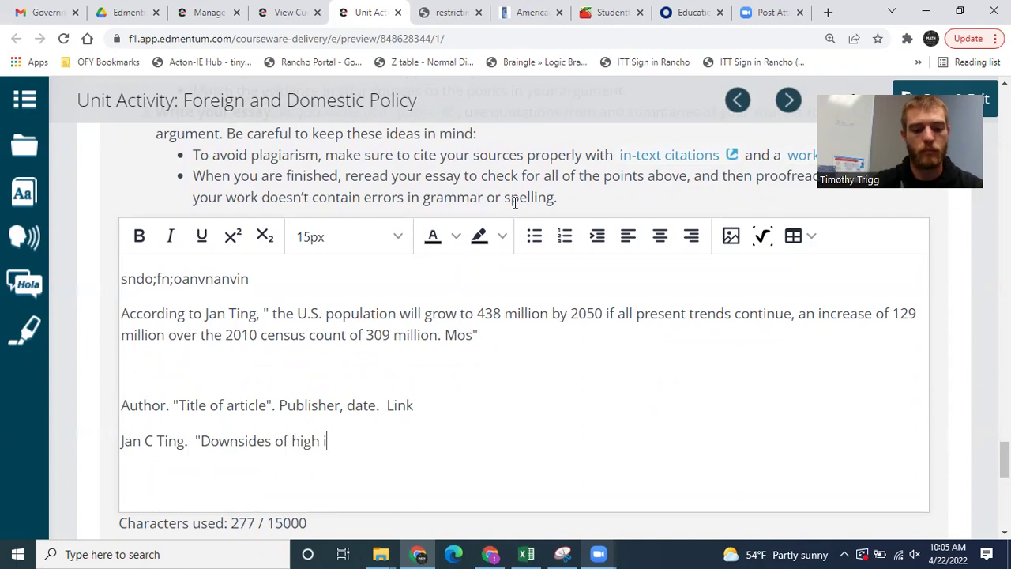
pyautogui.write('mmi')
pyautogui.press('BackSpace')
pyautogui.write('migration"')
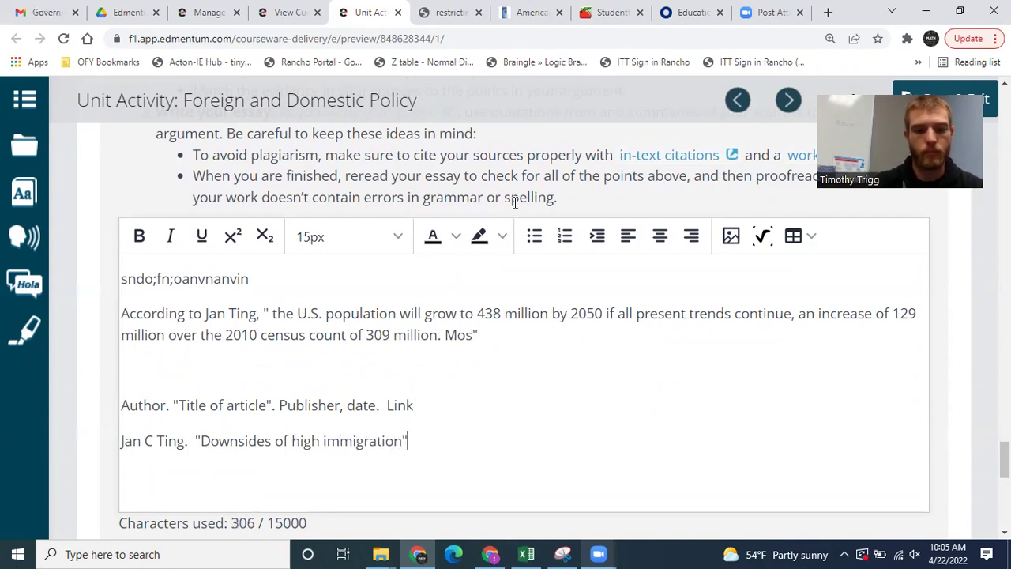
pyautogui.write(' .')
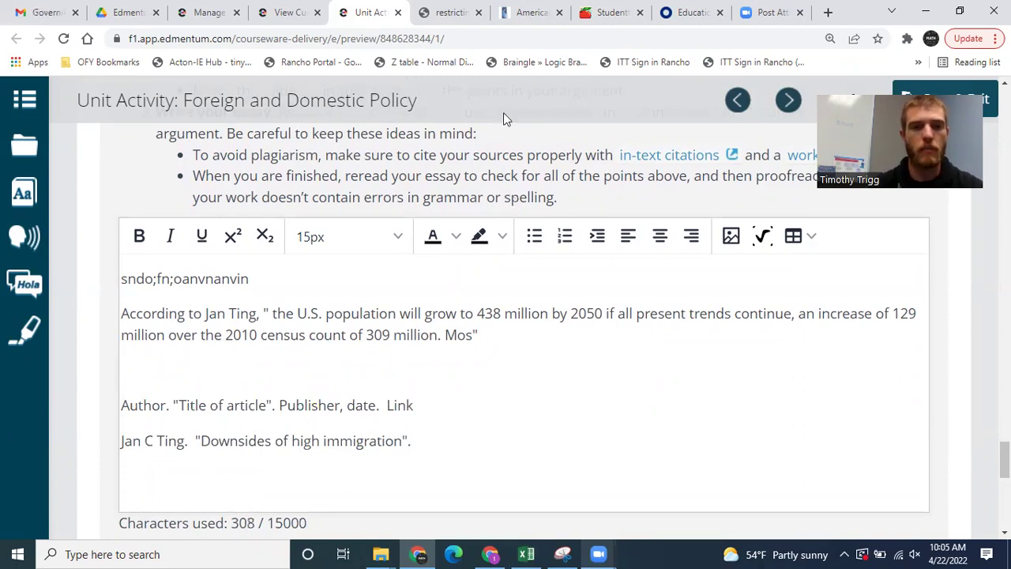
# Step: Check the restricting-immigration article for publication details, and add the date "October 16th 2011." to the citation entry, followed by a new line
pyautogui.click(455, 9)
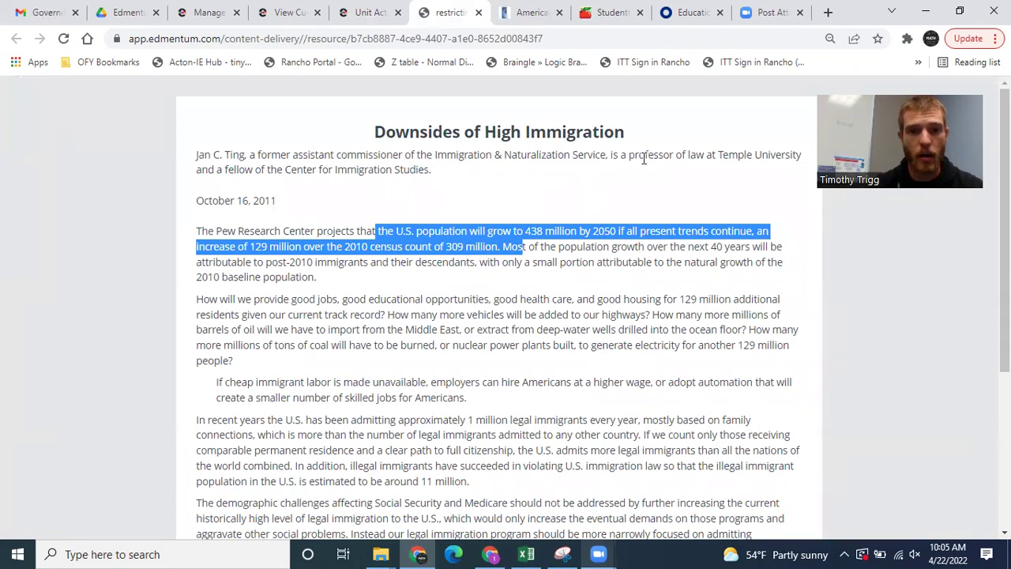
pyautogui.scroll(-6, 435, 334)
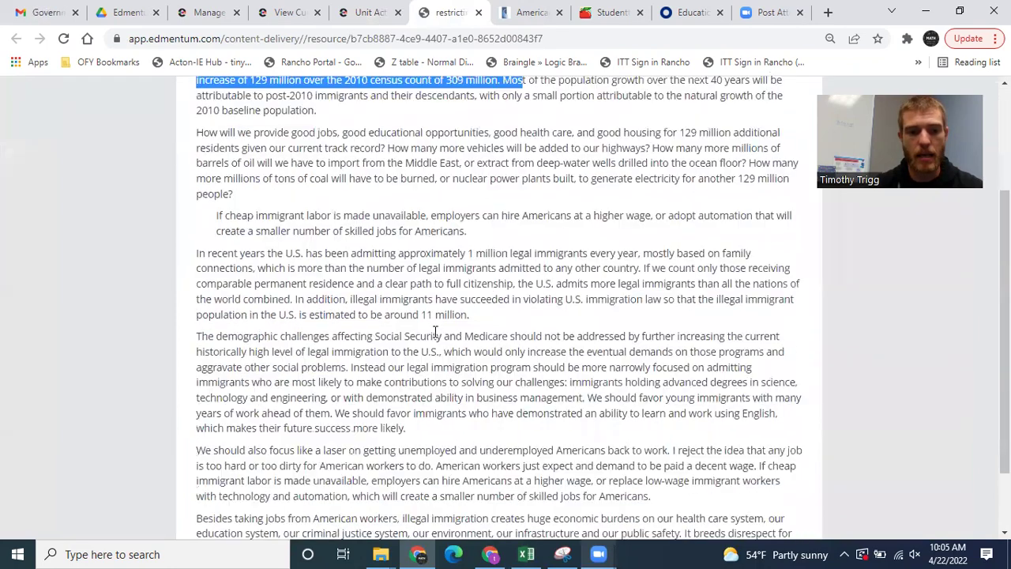
pyautogui.scroll(5, 435, 339)
pyautogui.scroll(1, 435, 339)
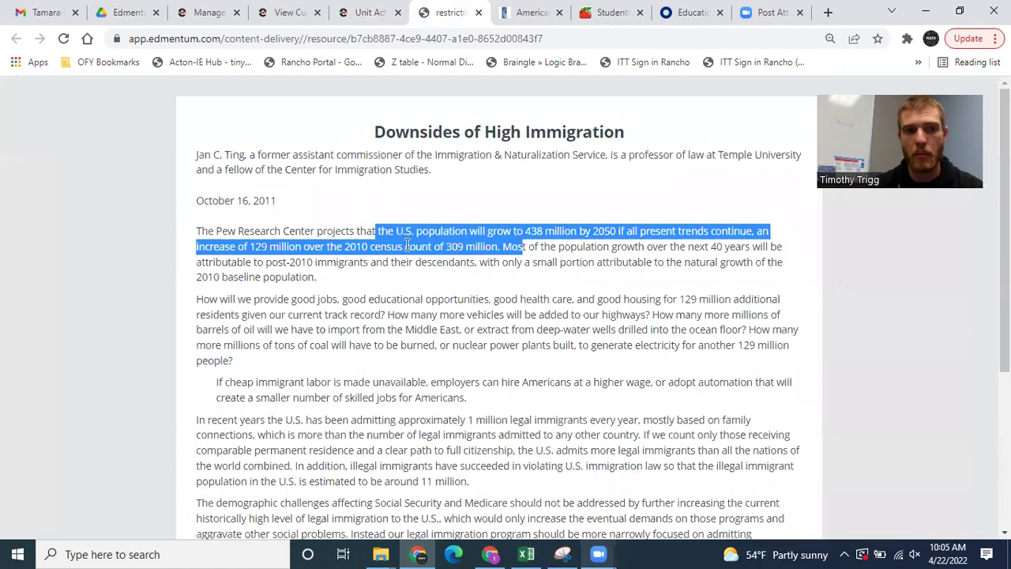
pyautogui.click(371, 12)
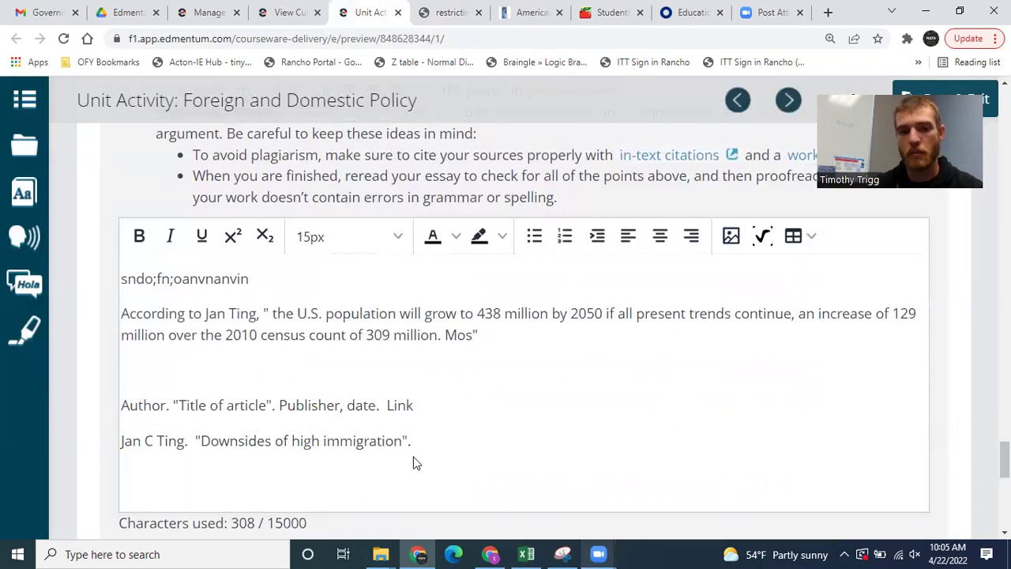
pyautogui.click(435, 440)
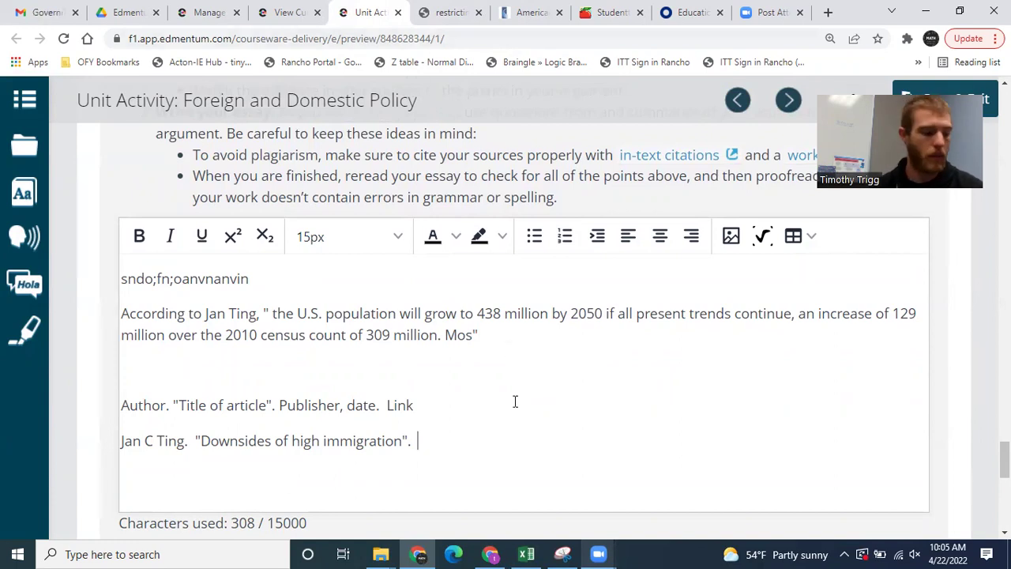
pyautogui.click(451, 11)
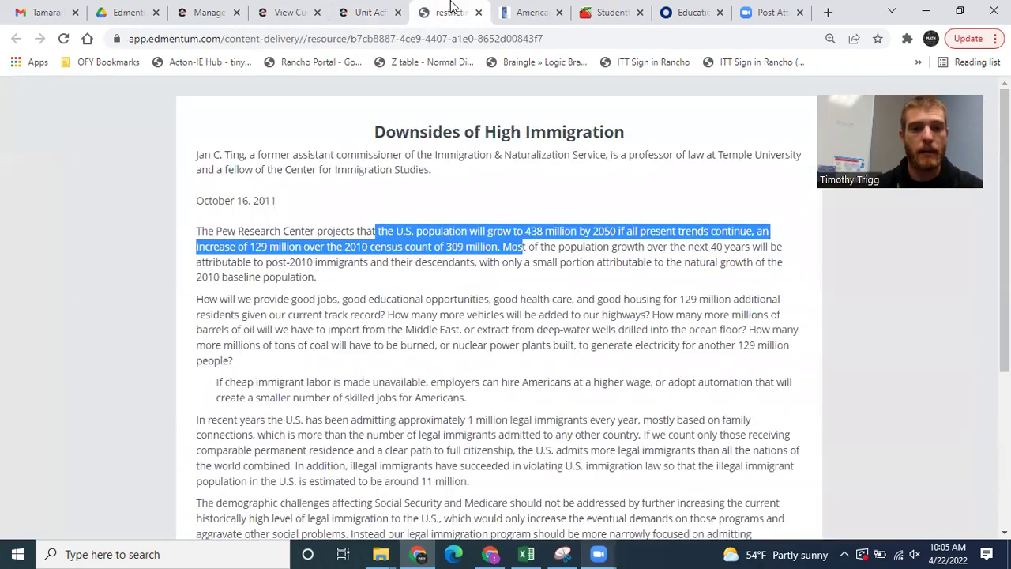
pyautogui.click(371, 12)
pyautogui.write('Oc')
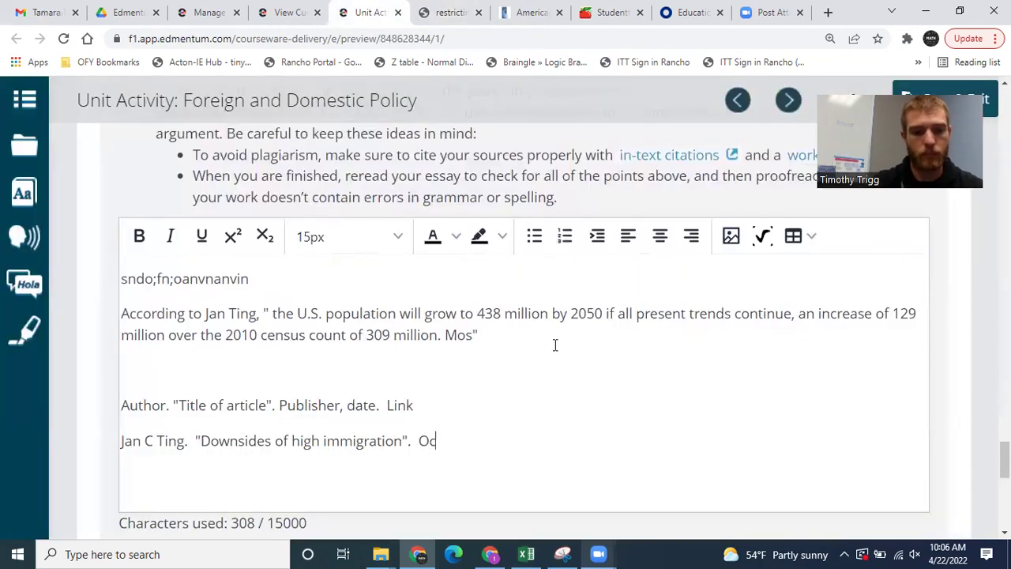
pyautogui.write('tober 1')
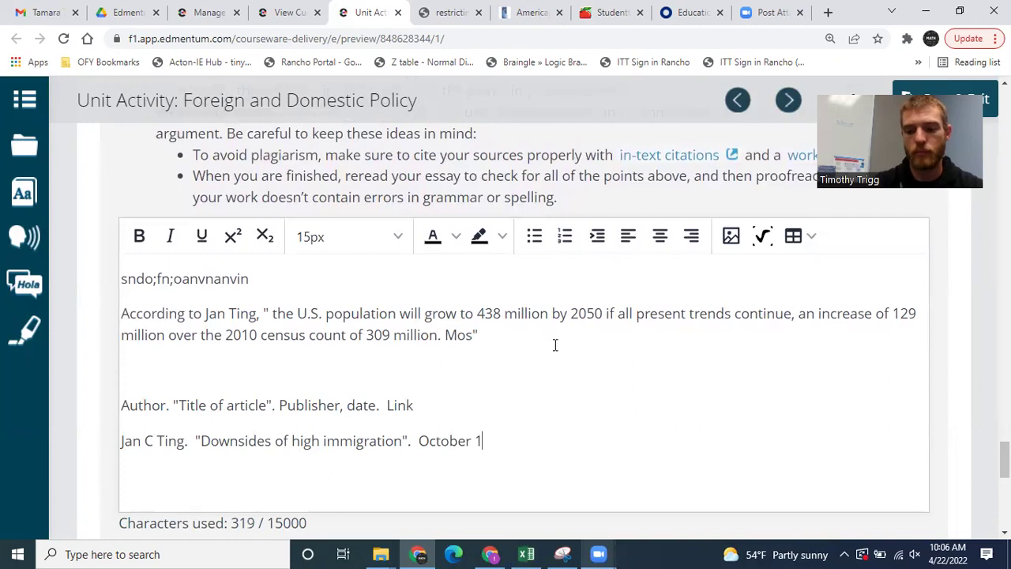
pyautogui.write('6th 2011')
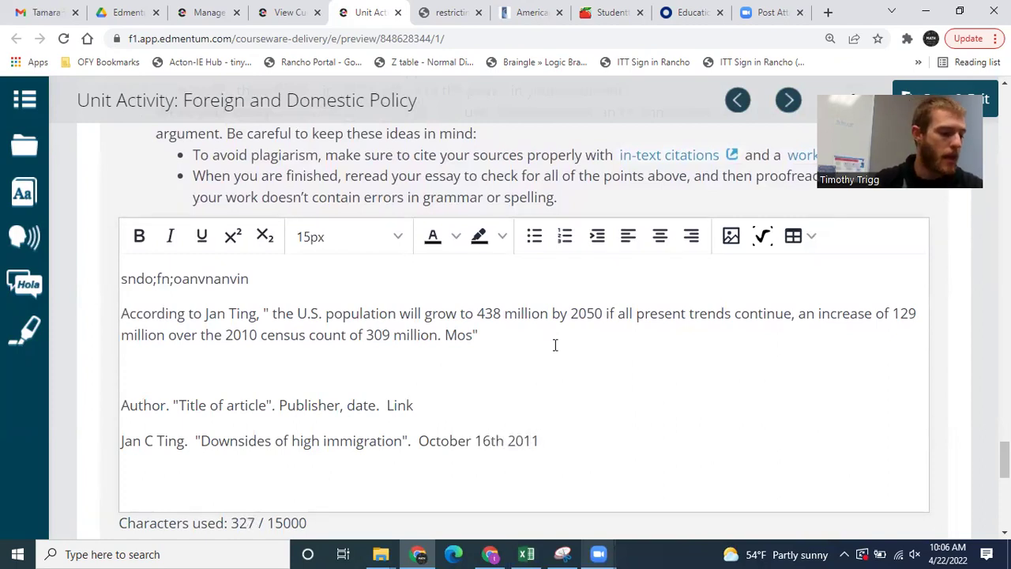
pyautogui.write('.')
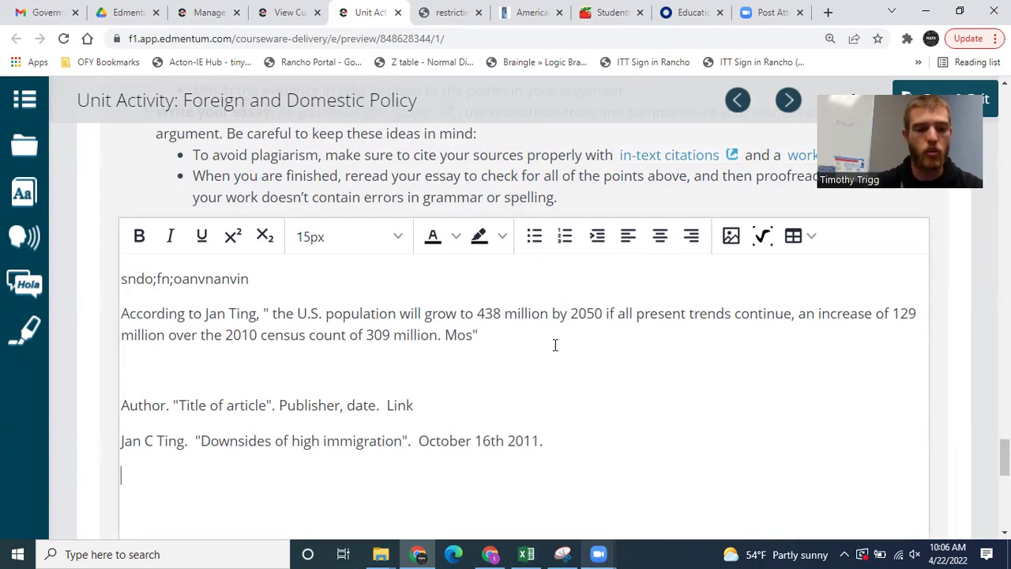
# Step: Copy the restricting-immigration article's web address and paste it on the line below the citation entry
pyautogui.click(444, 14)
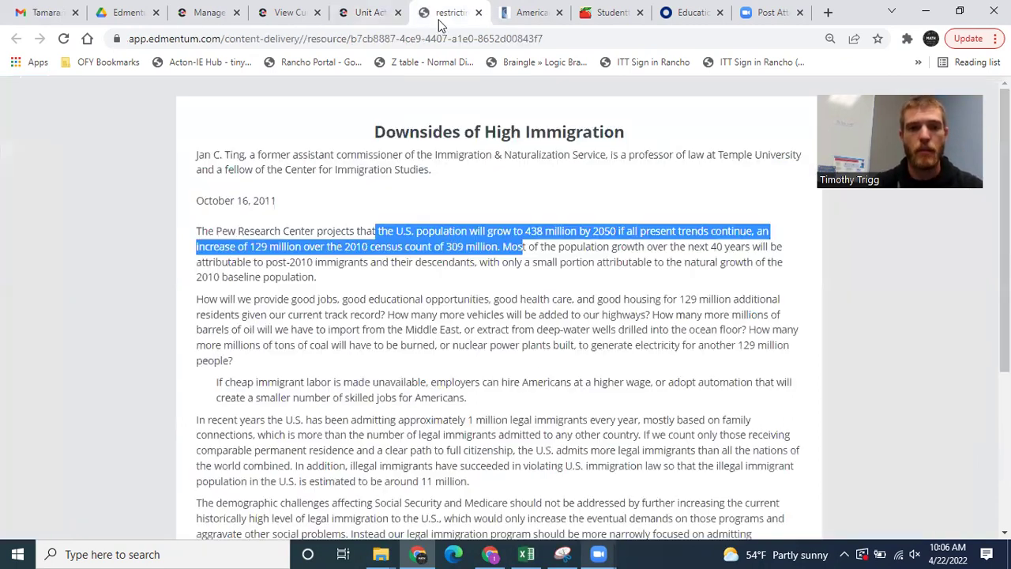
pyautogui.click(499, 38)
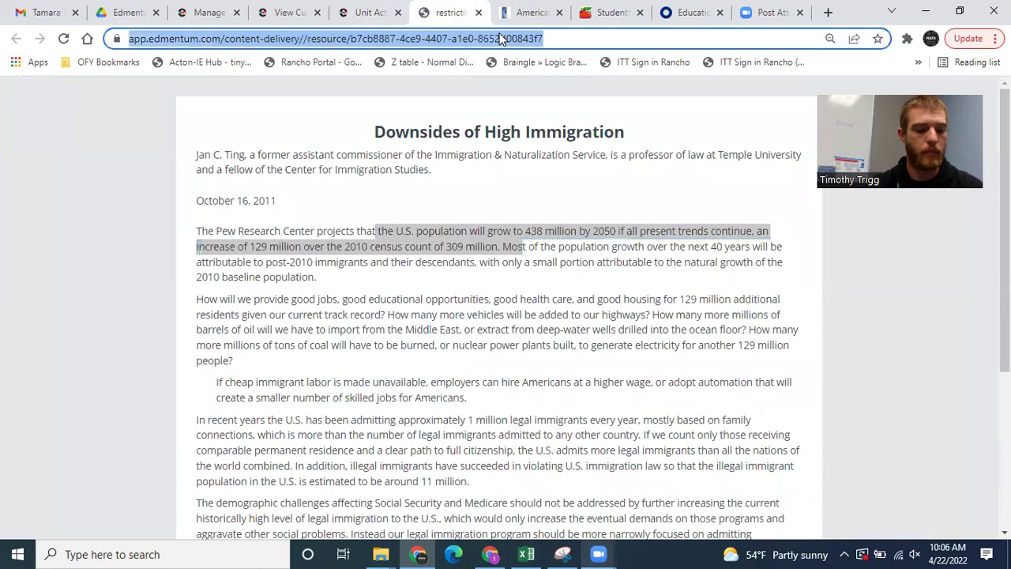
pyautogui.hotkey('ctrl', 'c')
pyautogui.click(370, 12)
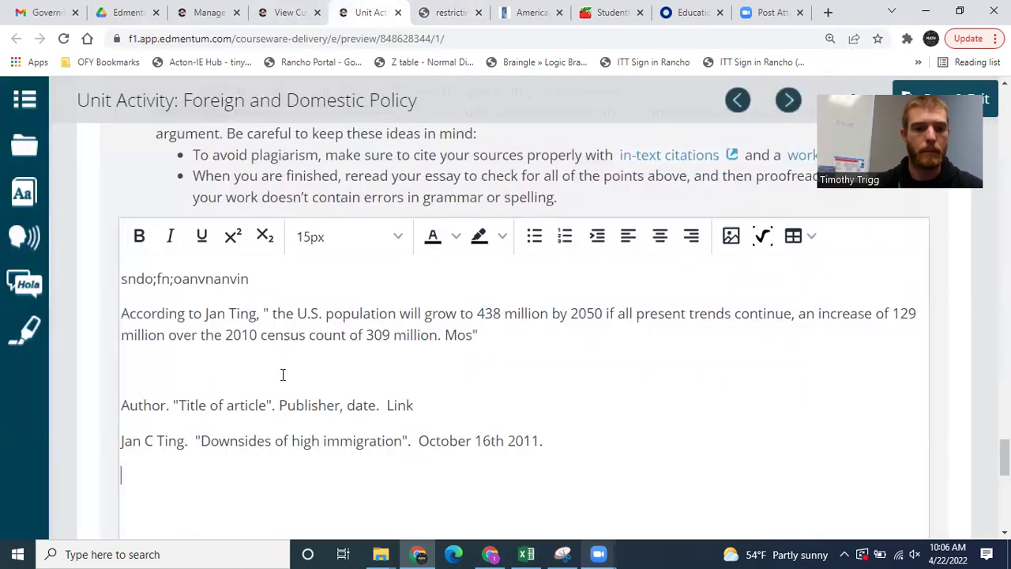
pyautogui.hotkey('ctrl', 'v')
# Step: Insert two blank lines between the citation template and the completed citation entry
pyautogui.click(508, 405)
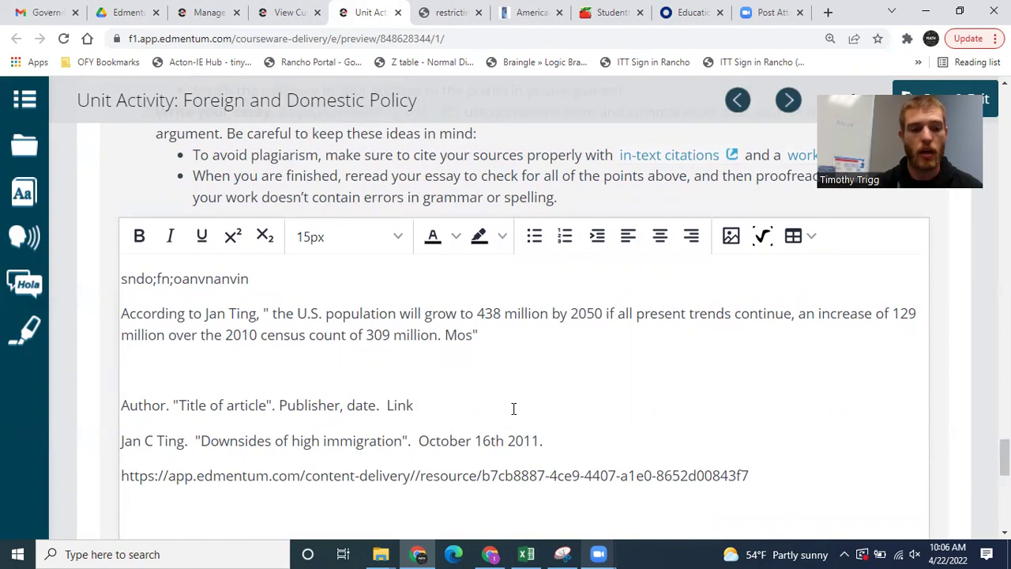
pyautogui.press('Return')
pyautogui.press('Return')
# Step: Review the essay's quotation and the finished citation entry, and go back to the Part F essay instructions
pyautogui.scroll(-2, 512, 410)
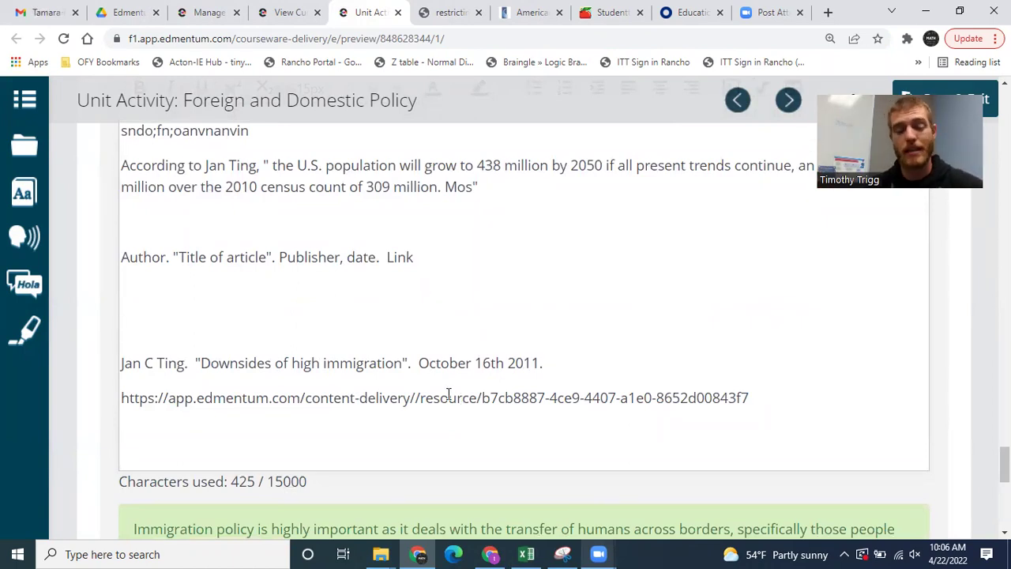
pyautogui.scroll(2, 447, 397)
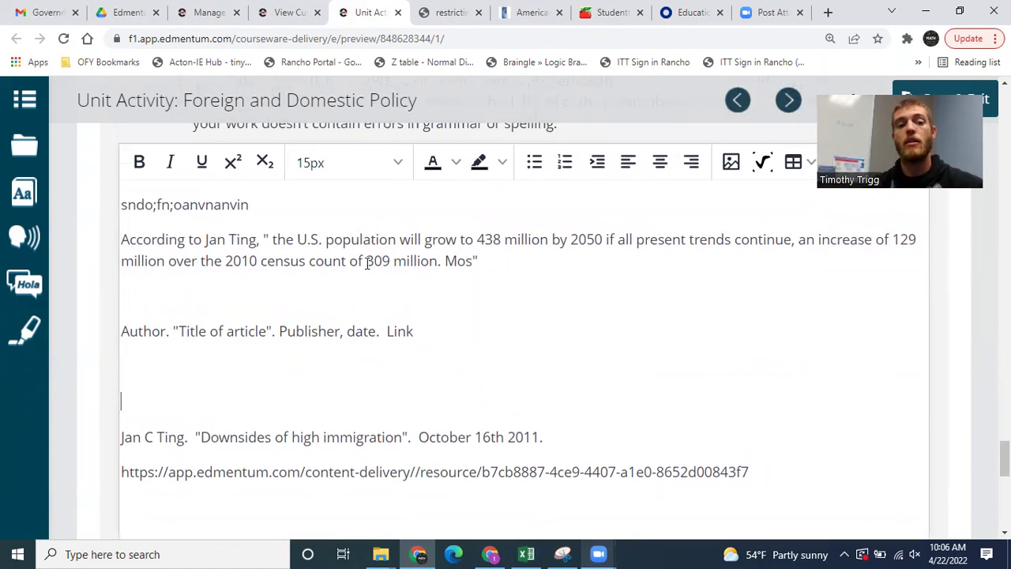
pyautogui.moveTo(204, 314); pyautogui.dragTo(312, 317)
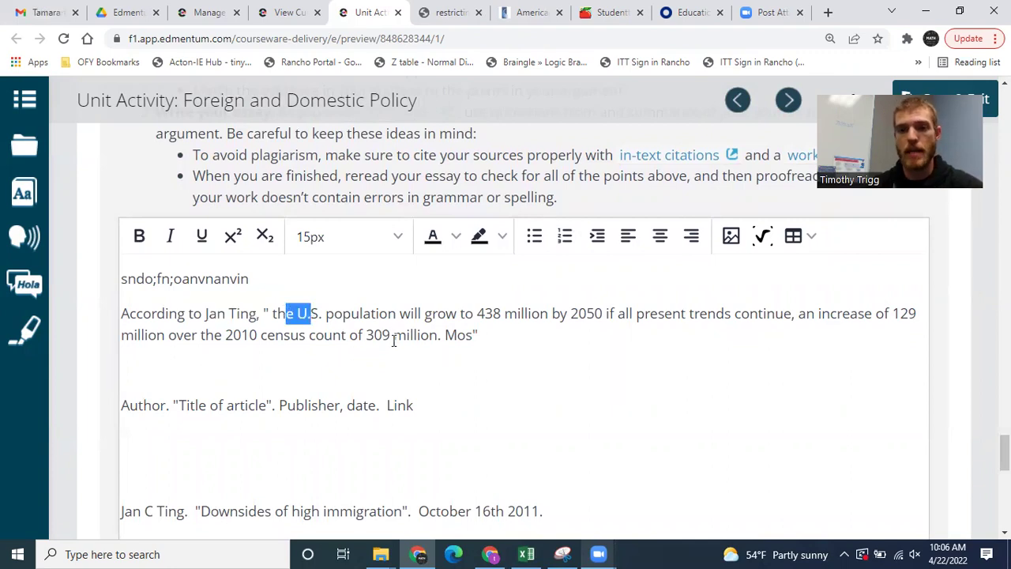
pyautogui.scroll(-1, 405, 345)
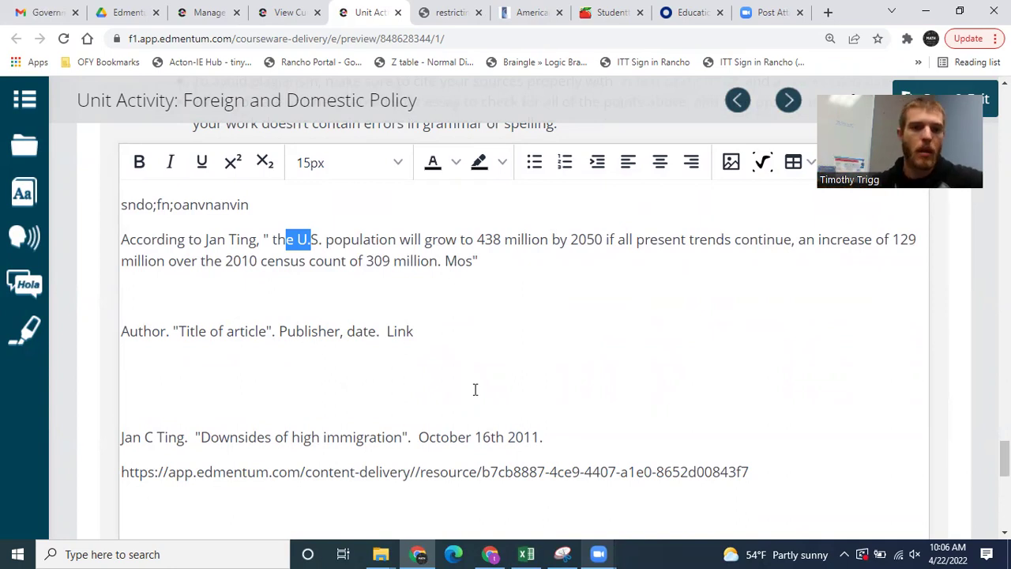
pyautogui.scroll(7, 498, 372)
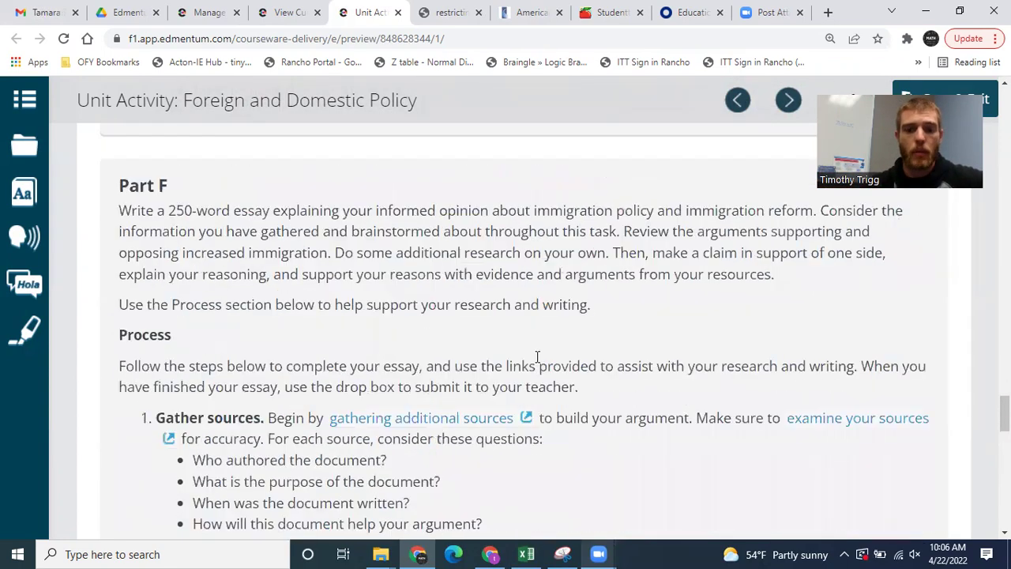